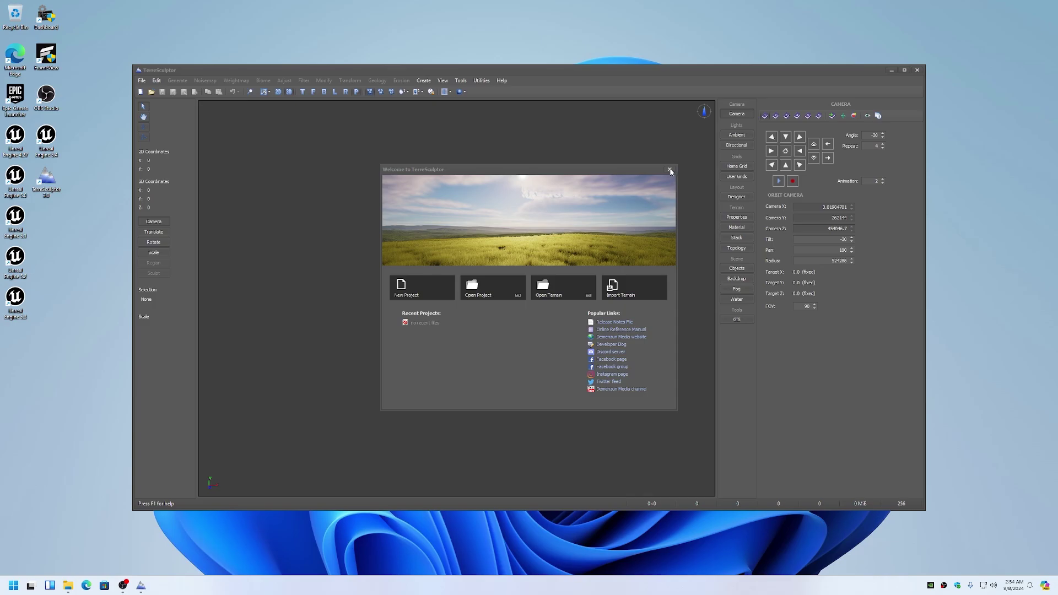
Dismiss the welcome screen and open the satellite Topography Explorer
left_click(670, 170)
left_click(423, 80)
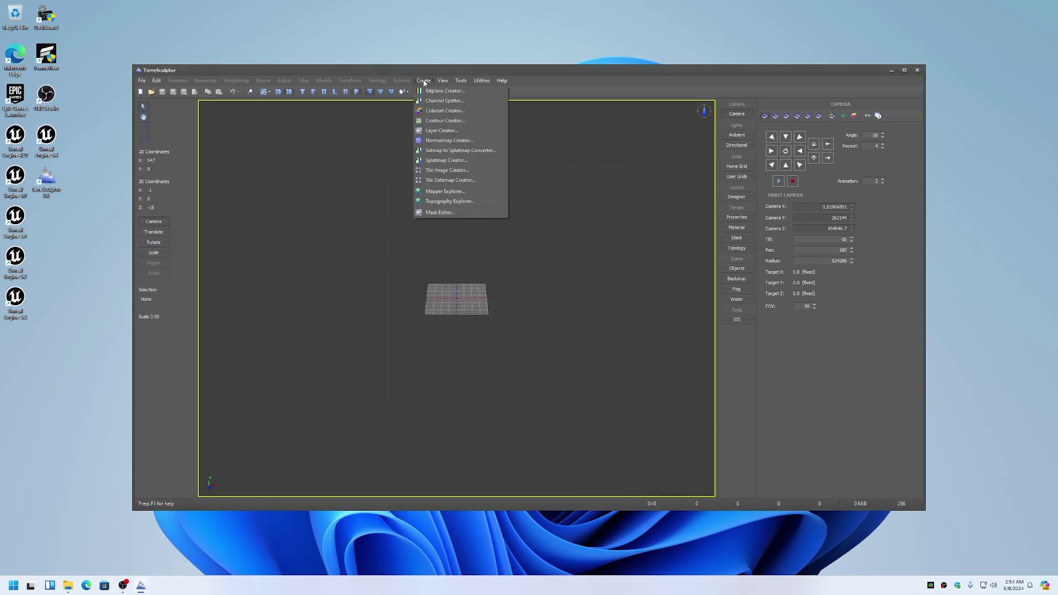
left_click(437, 202)
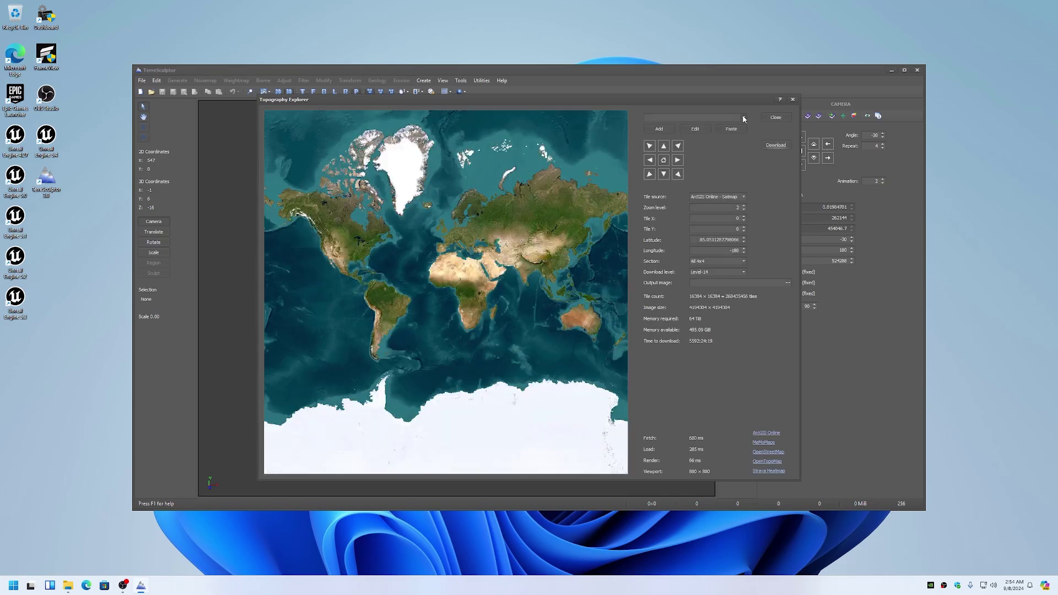
Load the Henry Mountains Utah USA preset at zoom 9, shifted one tile west and north
left_click(744, 118)
scroll(744, 145, "down", 3)
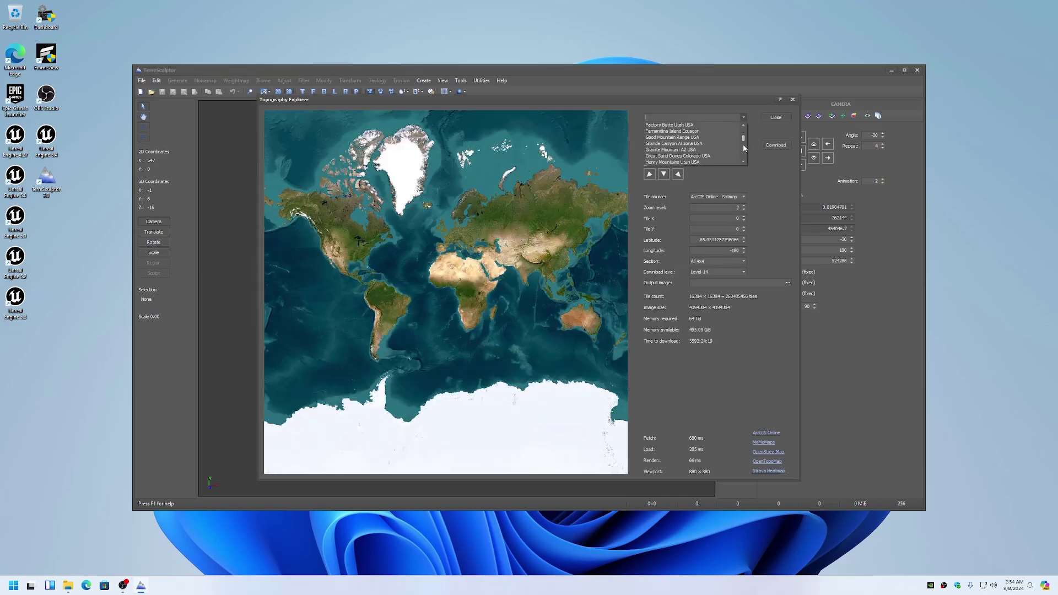
left_click(717, 161)
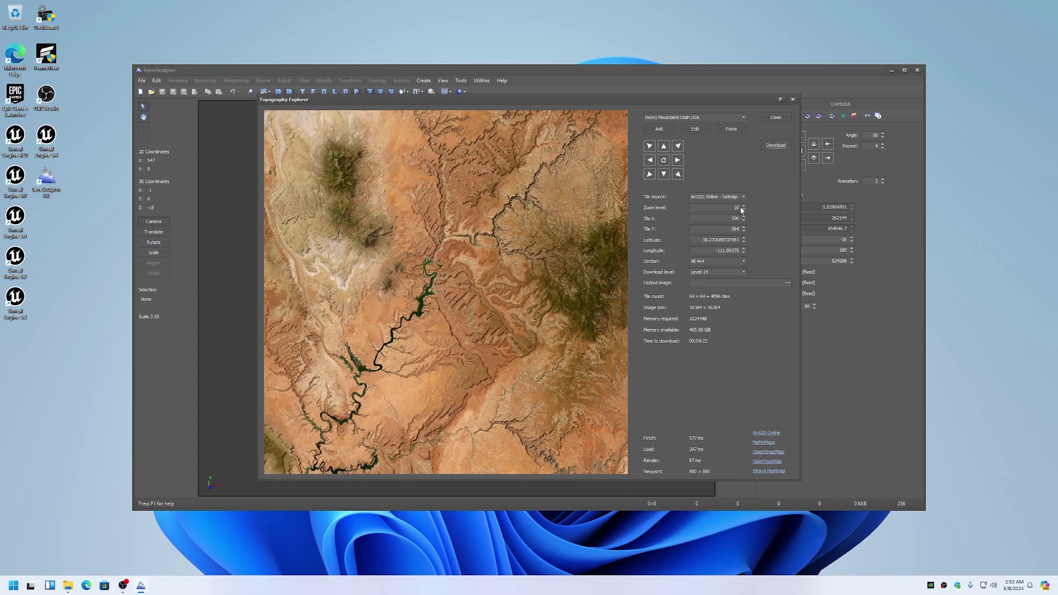
left_click(744, 210)
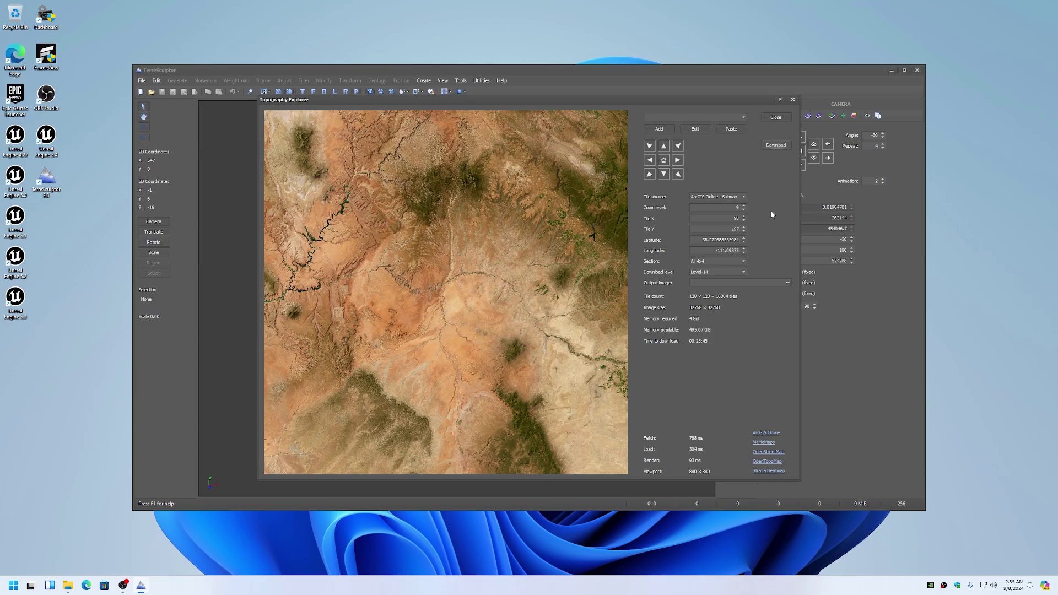
left_click(650, 160)
left_click(664, 147)
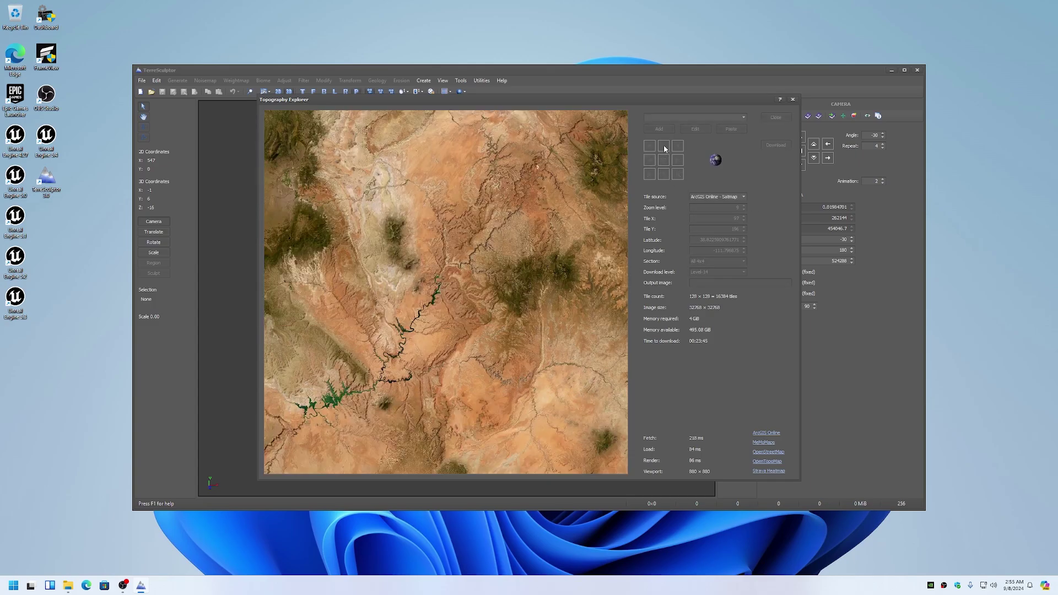
left_click(14, 585)
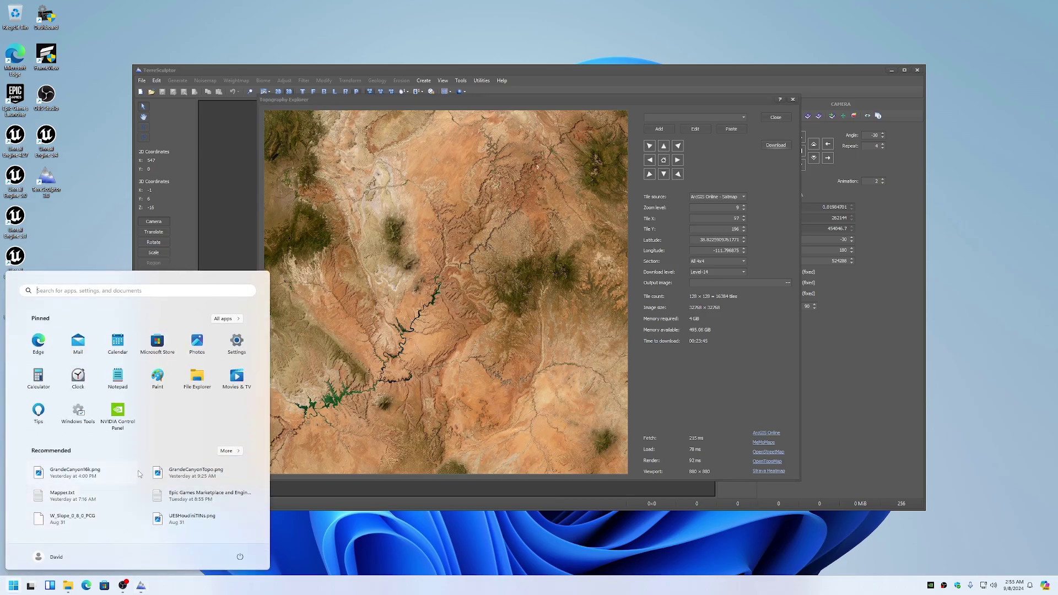
Record 'Zoom 9 TileX 97 TileY 196' in a new Notepad tab, then minimize Notepad
left_click(117, 380)
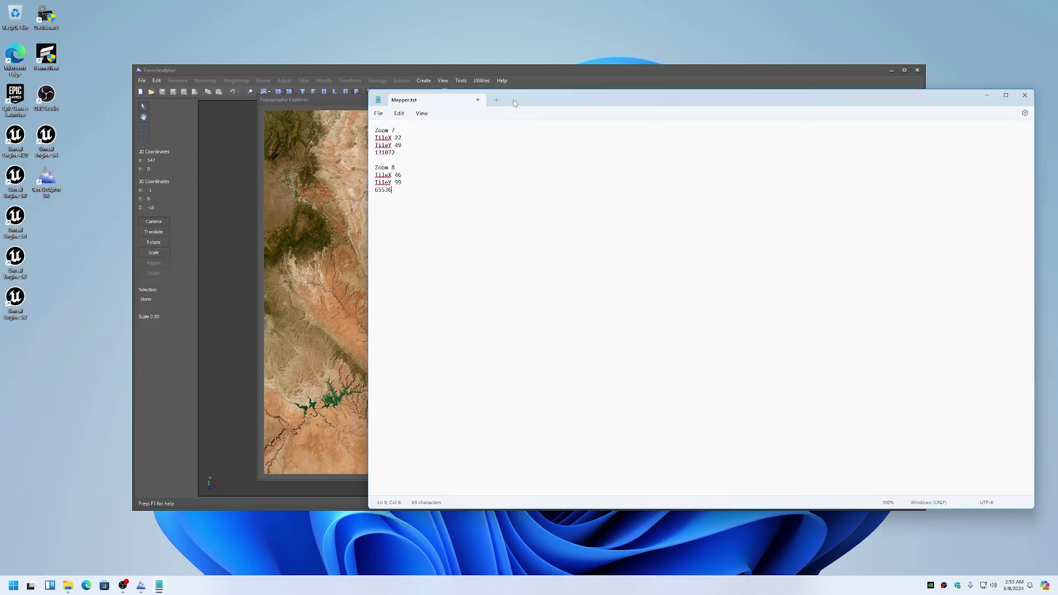
left_click_drag(516, 98, 957, 105)
key("ctrl+a")
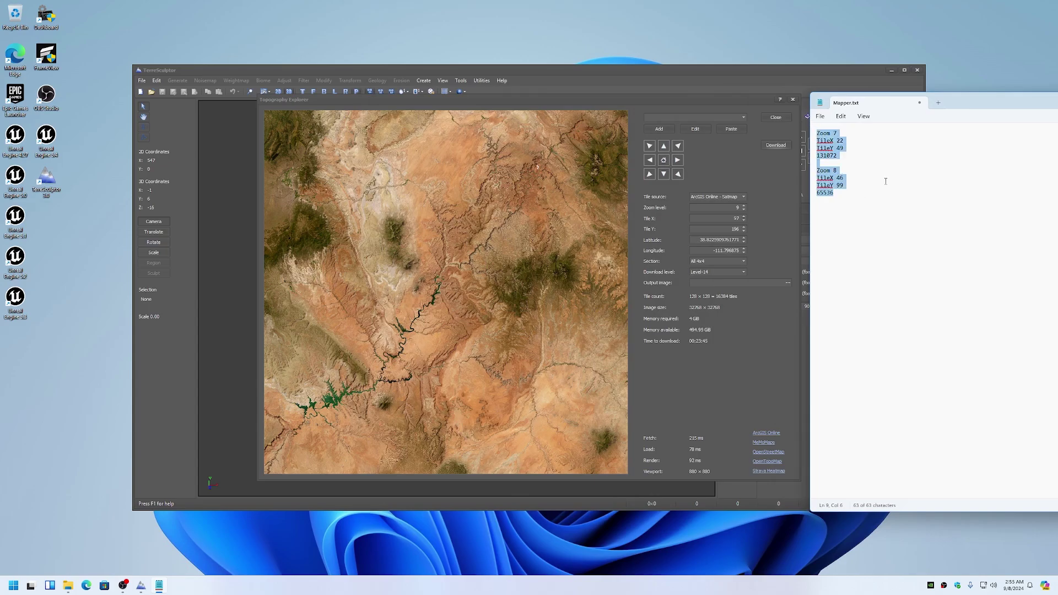
left_click(939, 104)
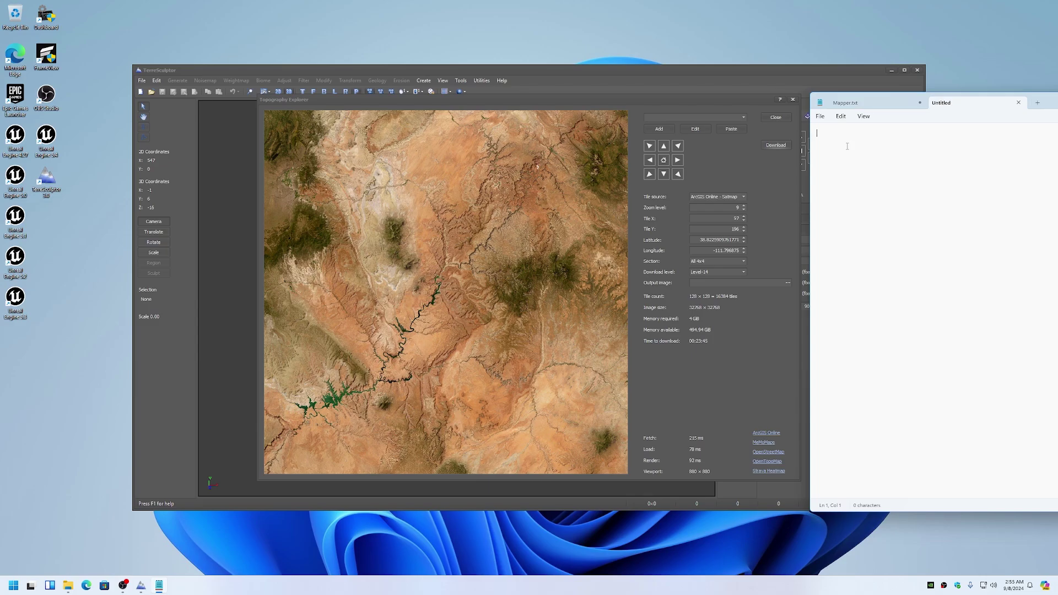
type("Zoom")
type(" 9 TileX")
type(" 97")
type(" TileY ")
type("196")
key("End")
left_click_drag(1053, 104, 429, 96)
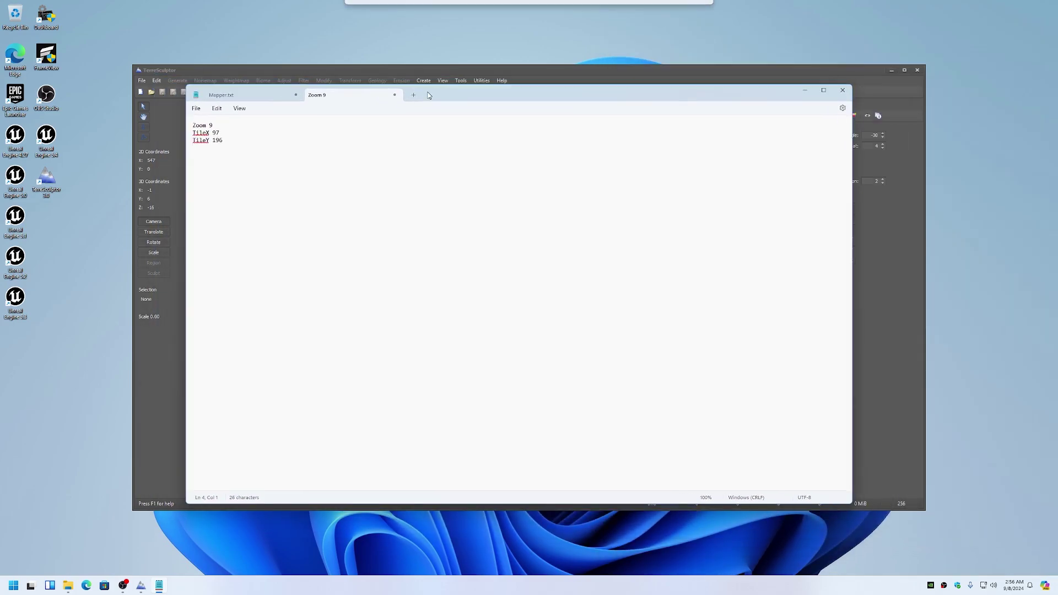
left_click(804, 90)
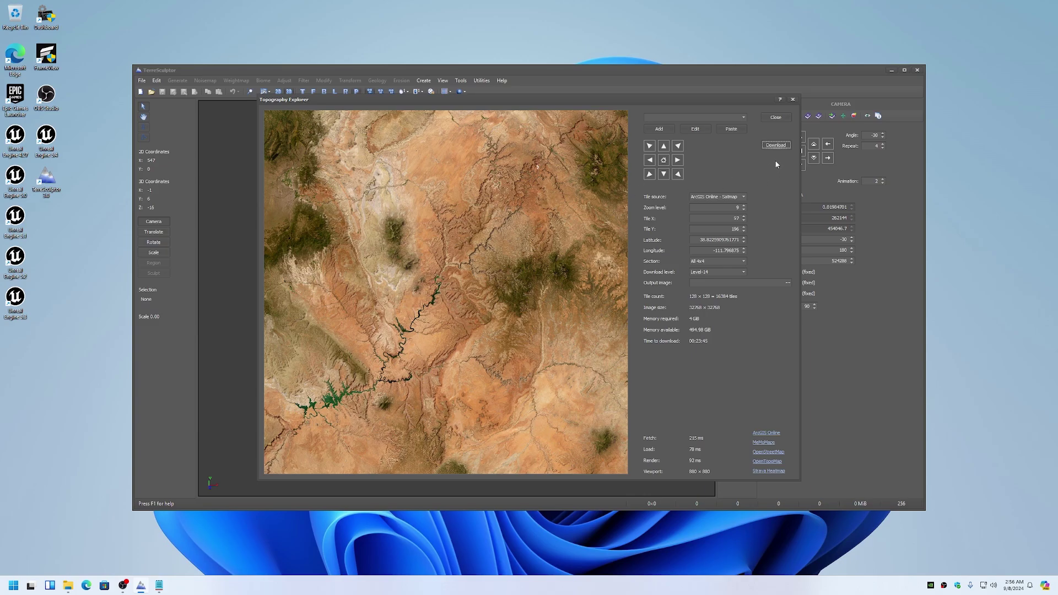
Set the output image to HenryMtnsTopo.png on D: and start the satellite download
left_click(776, 146)
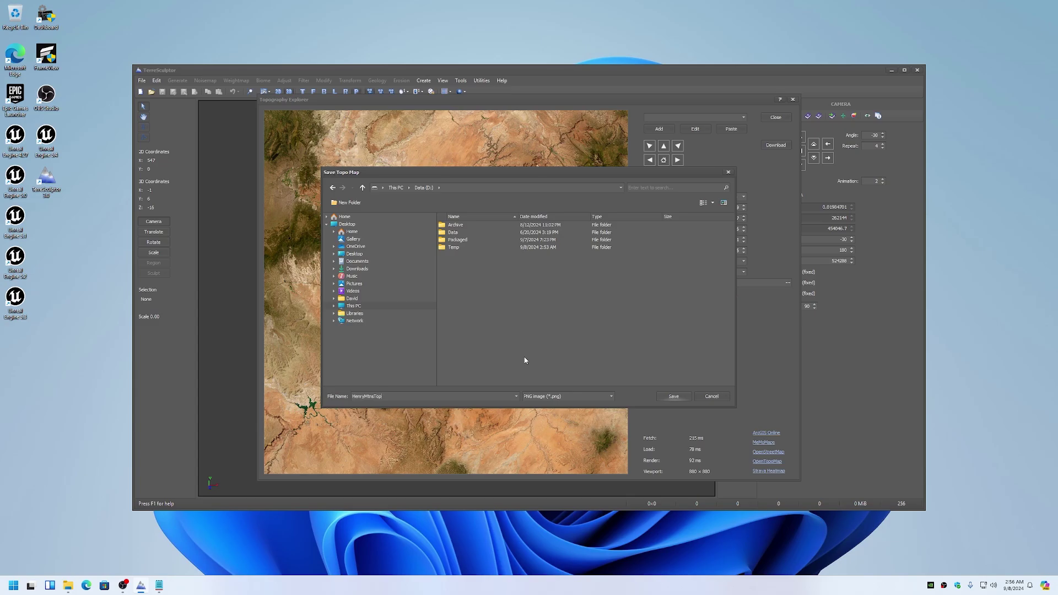
left_click(673, 396)
left_click(776, 146)
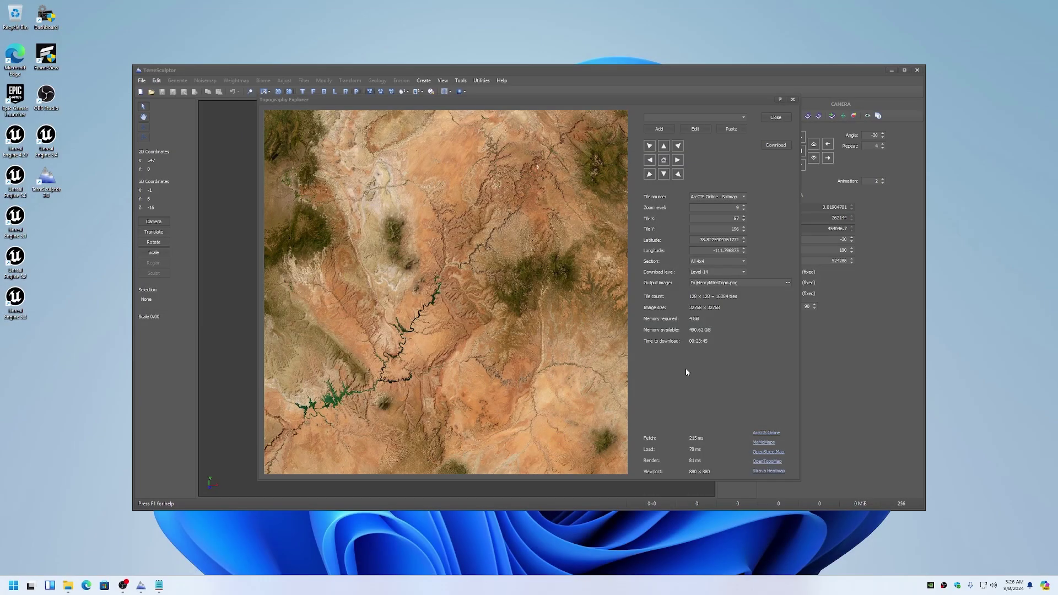
Close the Topography Explorer and start a new 1024 × 1024 terrain
left_click(776, 118)
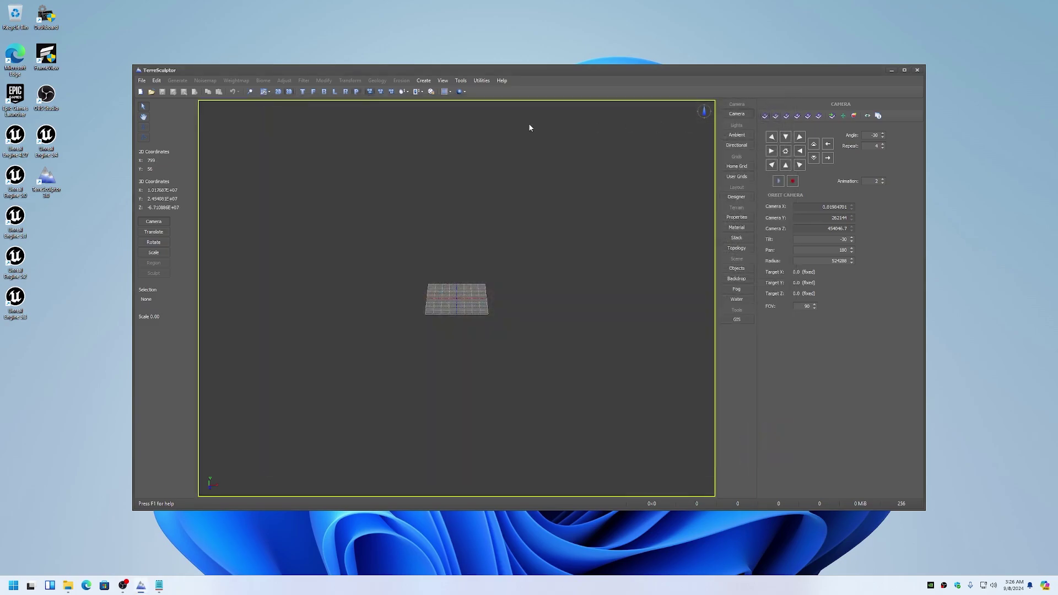
left_click(423, 81)
left_click(422, 81)
left_click(140, 92)
left_click(462, 257)
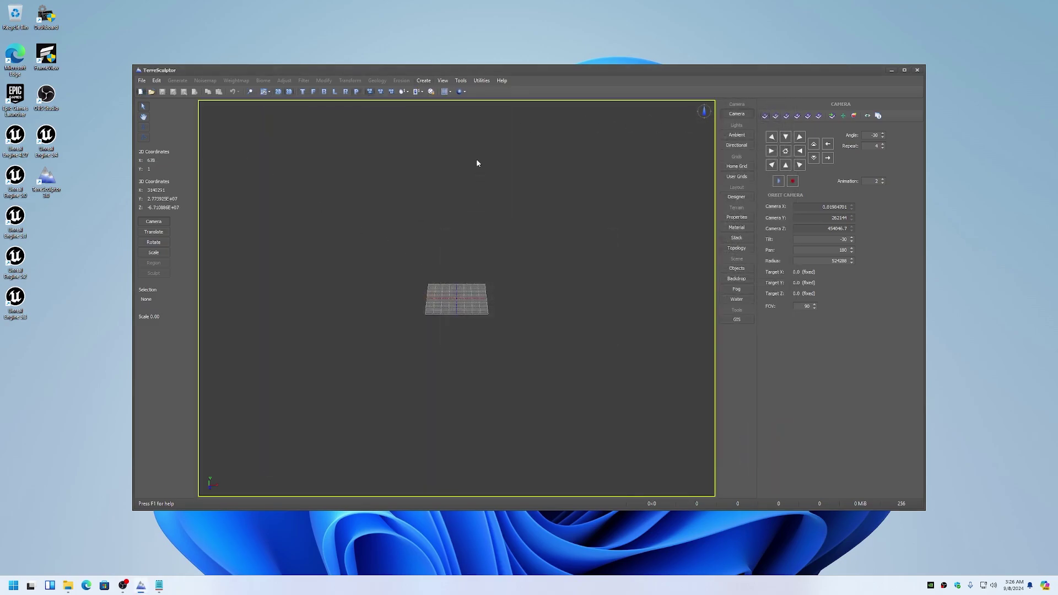
In Mapper Explorer, load Henry Mountains Utah USA at zoom 9, tile X 97, tile Y 196
left_click(423, 80)
left_click(444, 191)
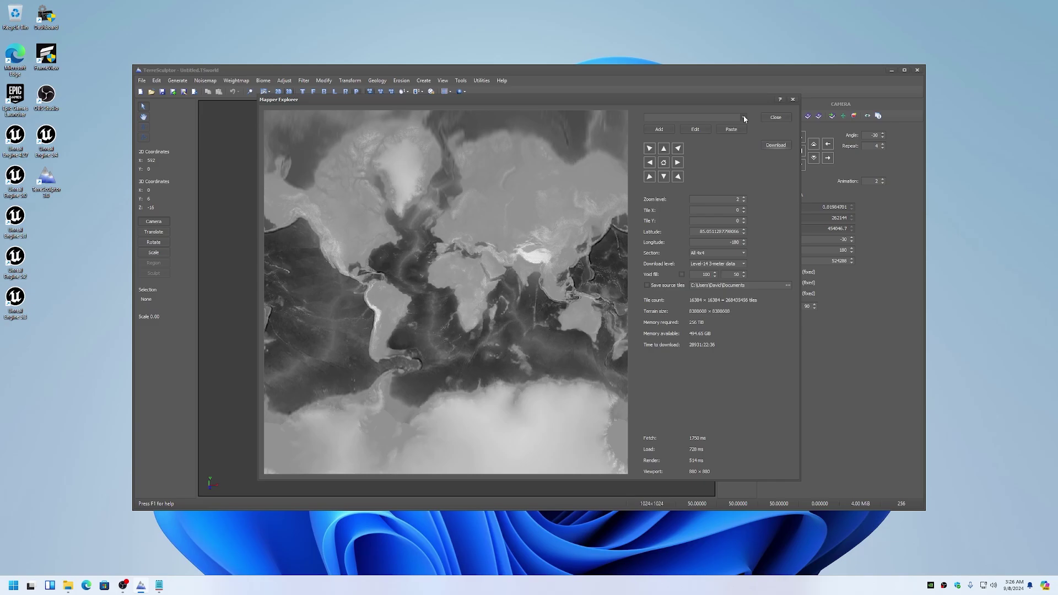
left_click(745, 118)
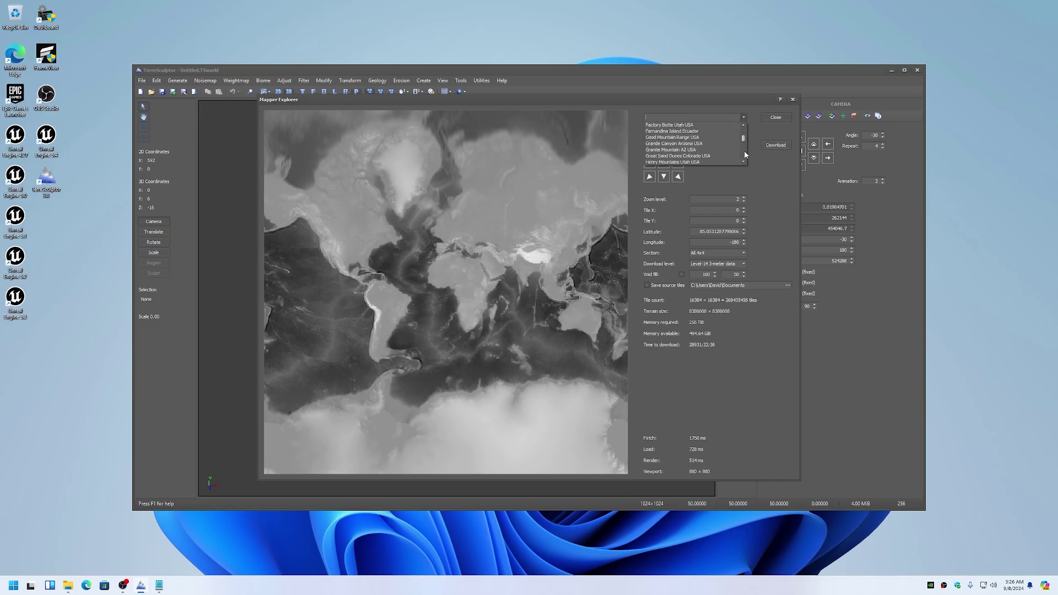
left_click(737, 162)
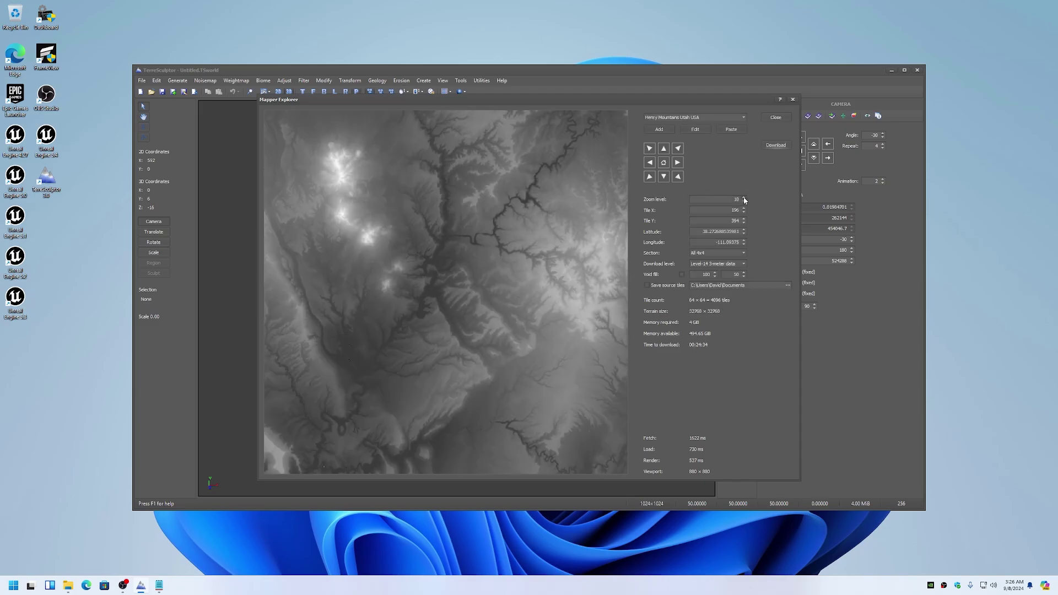
left_click(744, 201)
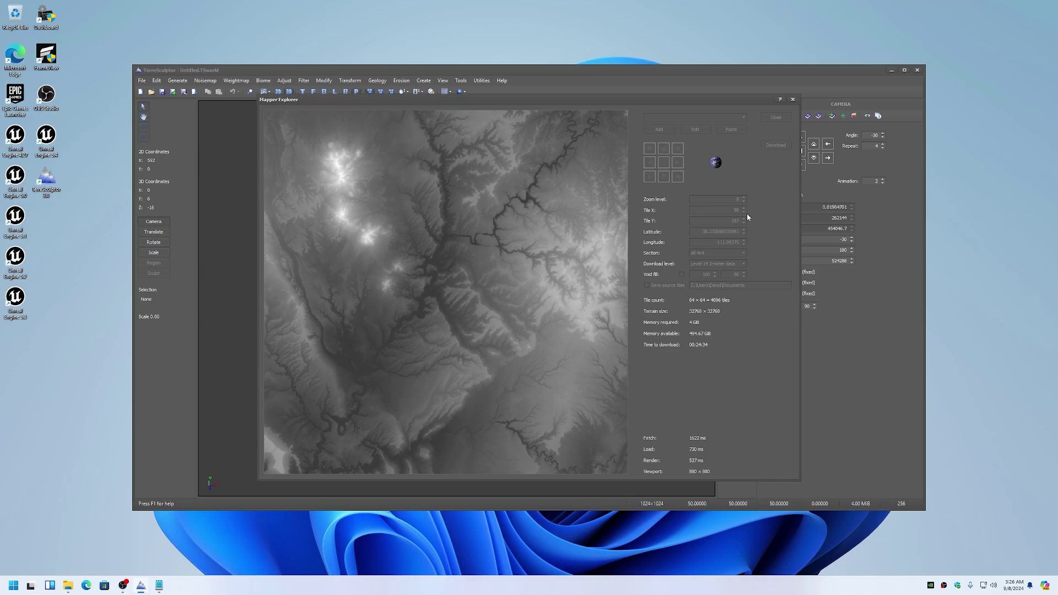
left_click(159, 586)
left_click(159, 585)
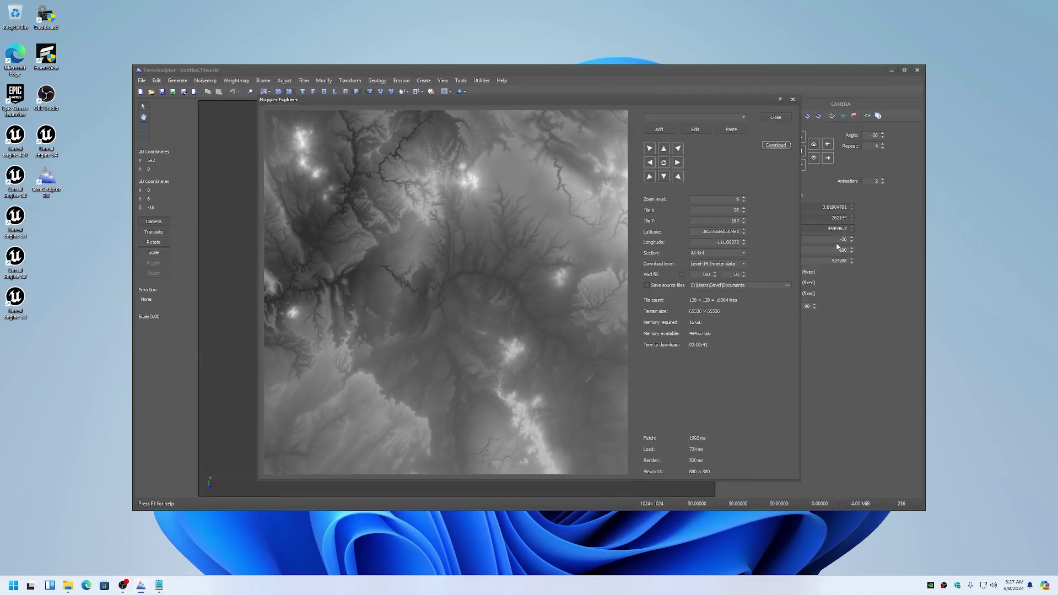
left_click(744, 212)
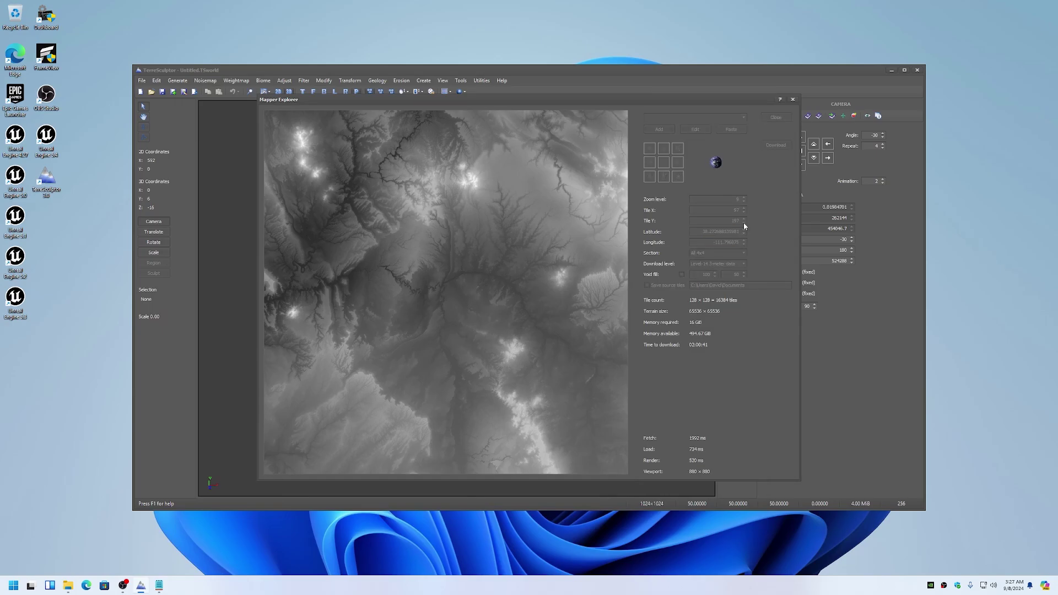
left_click(744, 223)
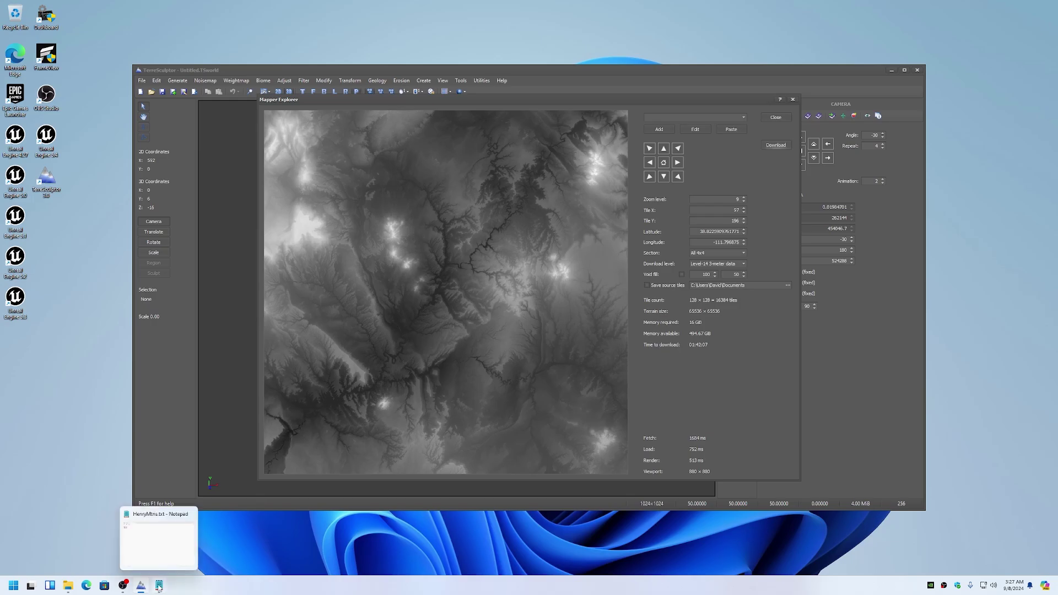
Check the saved tile coordinates in Notepad, then choose Level-14 6-meter data as download level
left_click(159, 587)
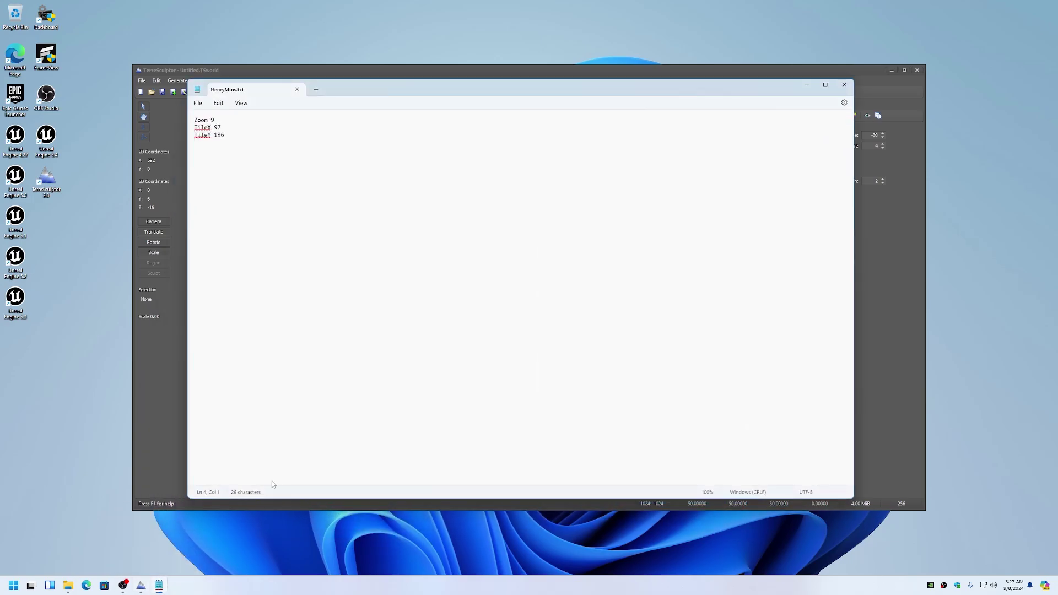
left_click_drag(340, 100, 951, 120)
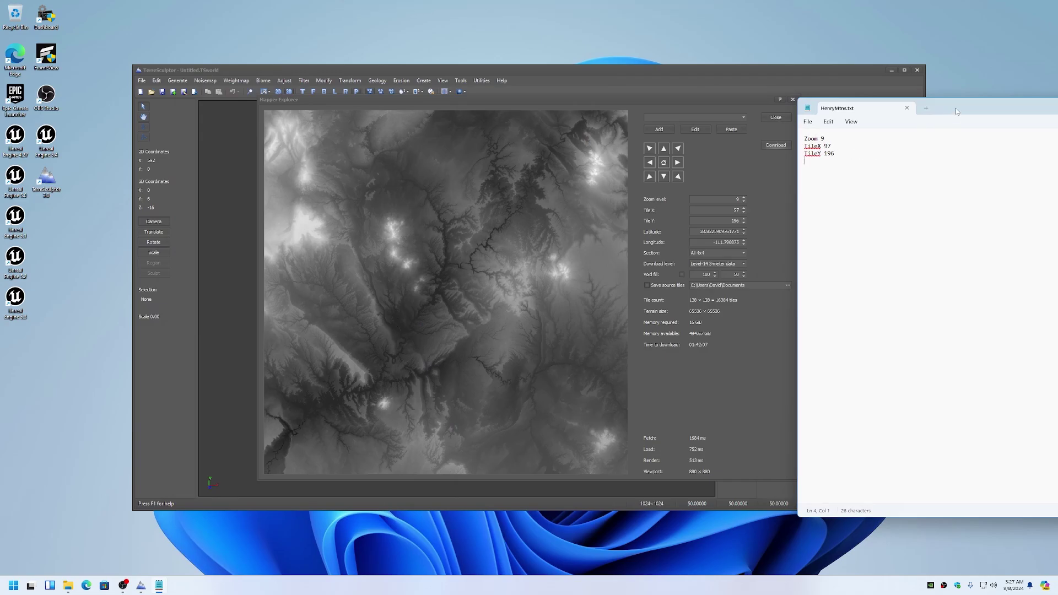
left_click_drag(957, 112, 368, 95)
left_click(826, 88)
left_click(745, 267)
left_click(730, 274)
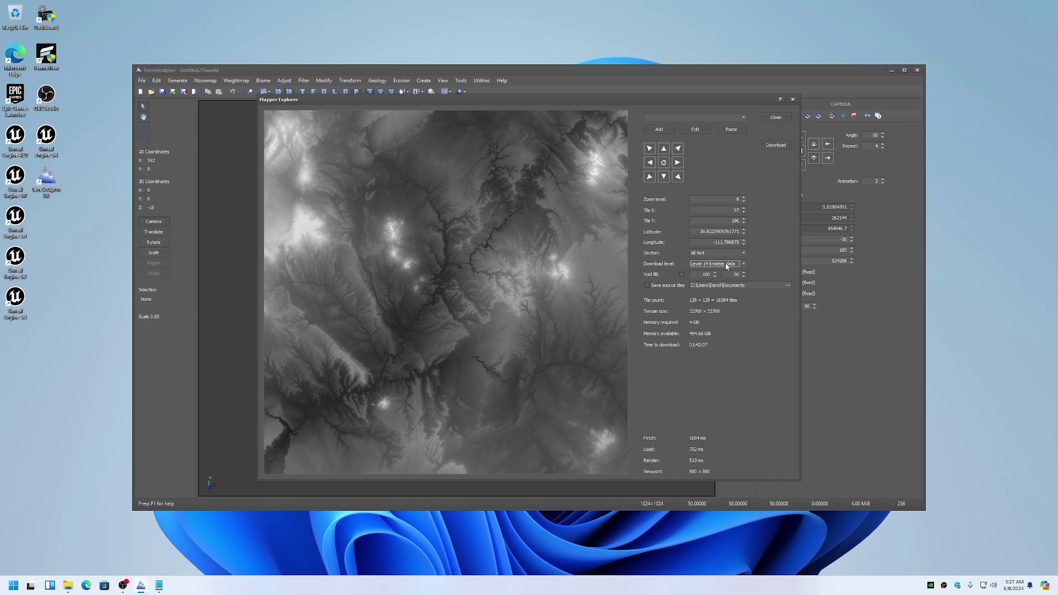
Download the Henry Mountains heightmap and uncheck Home Grid in the Objects panel
left_click(776, 146)
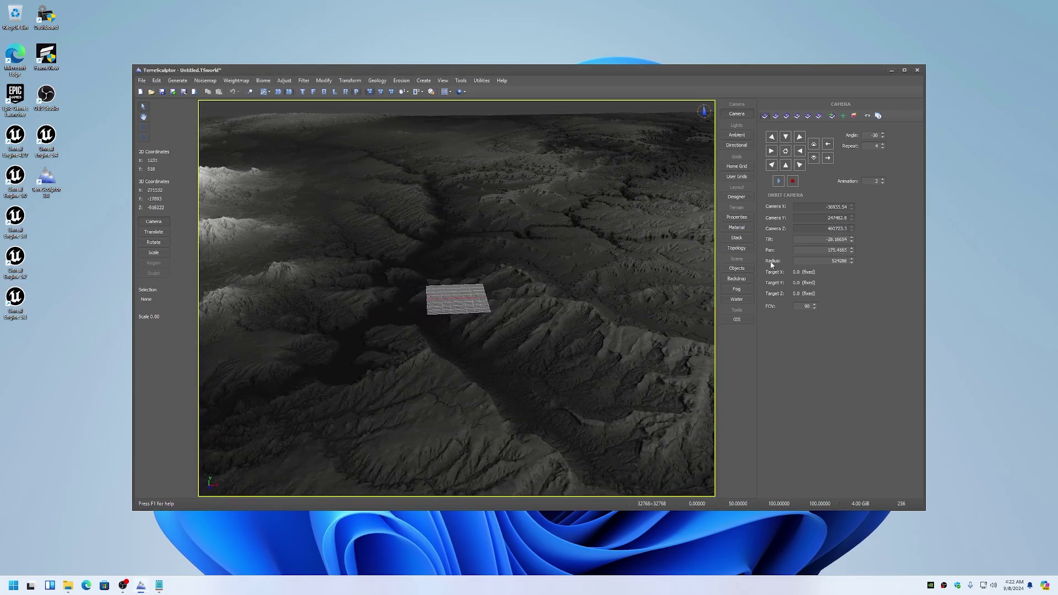
left_click(737, 268)
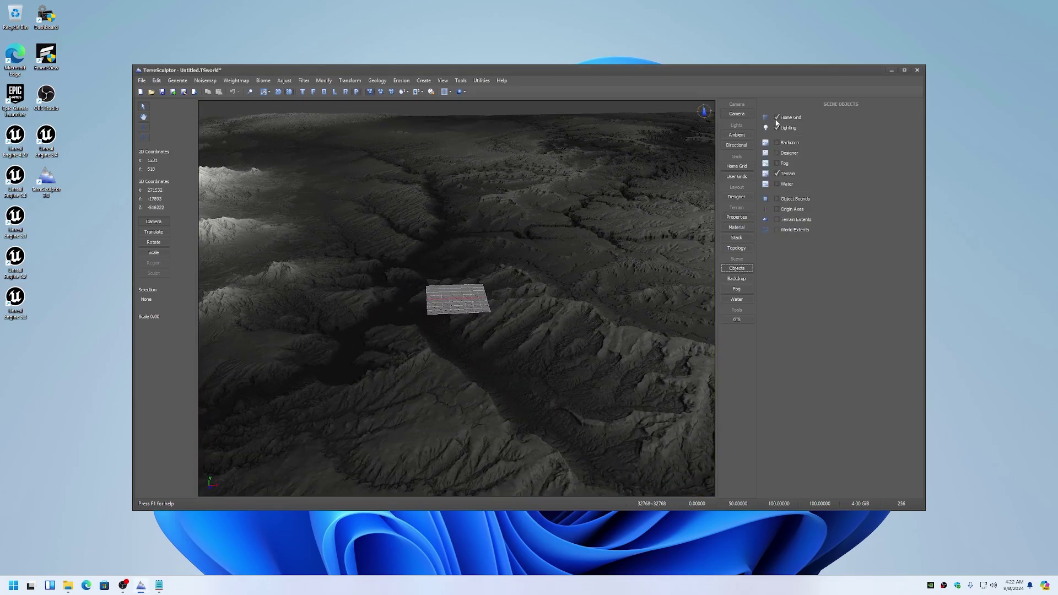
left_click(251, 91)
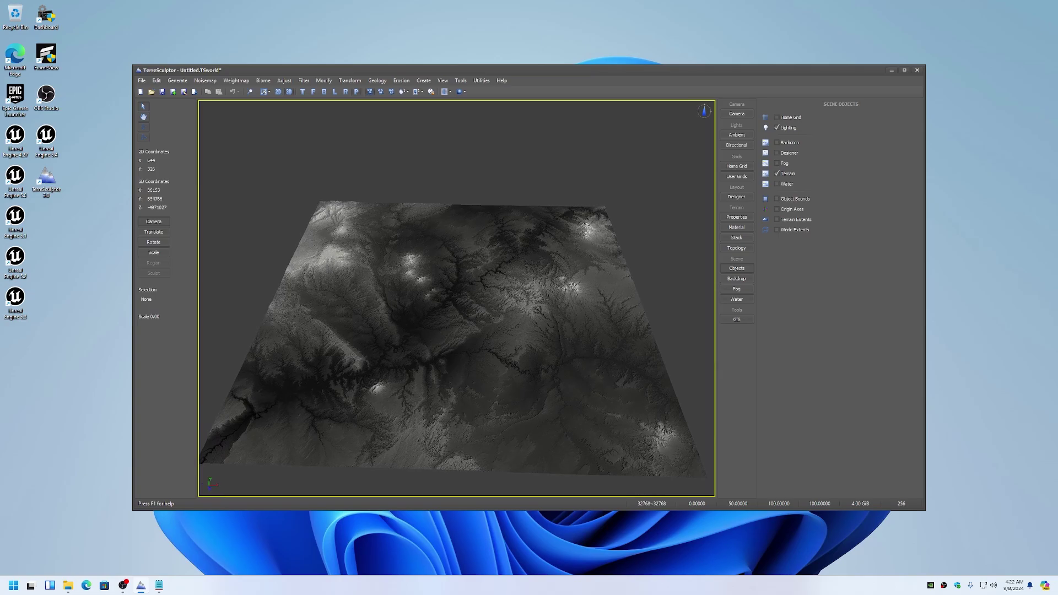
Save the terrain as HenryMtns32768 in TSmap format, accepting the default save settings
left_click(142, 81)
left_click(162, 201)
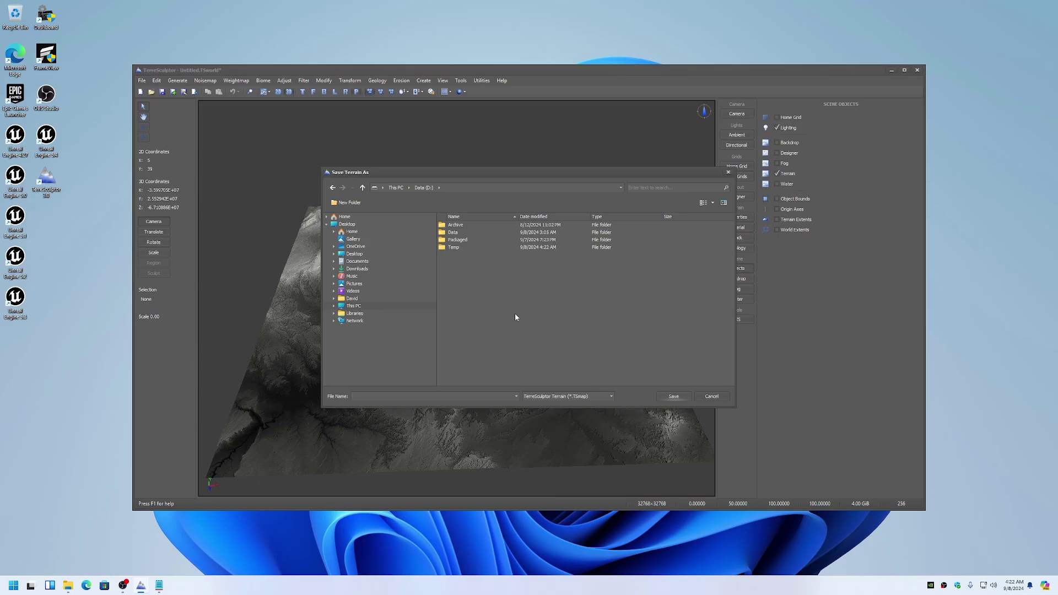
type("HenryMtns")
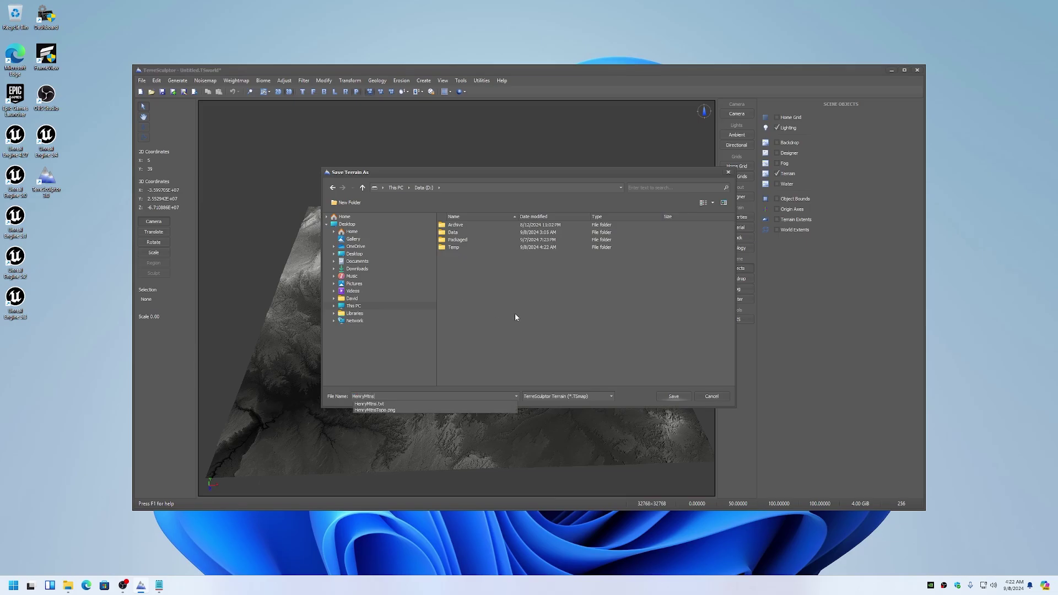
type("32768")
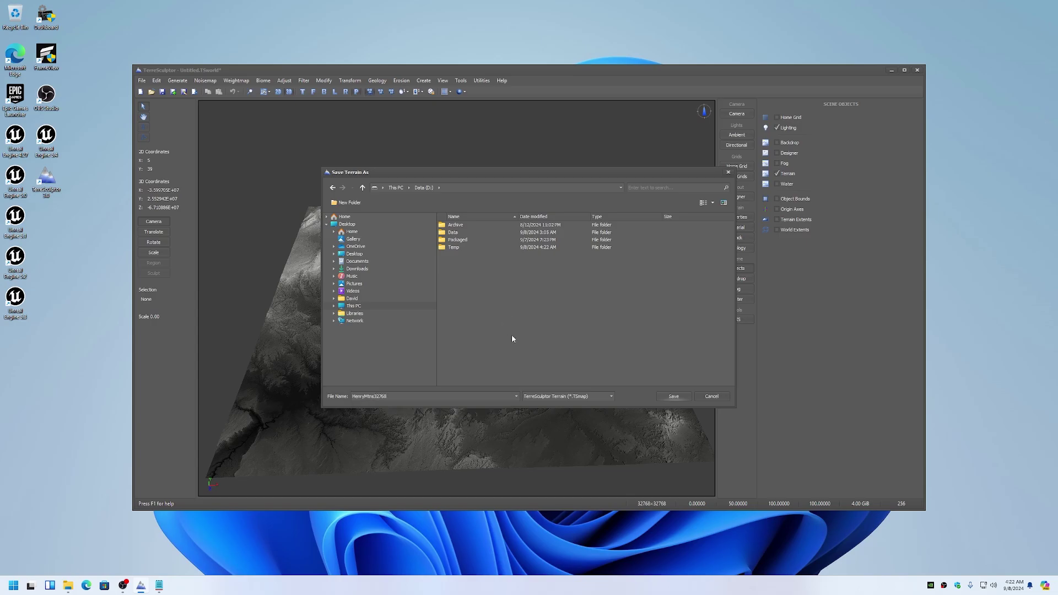
left_click(679, 397)
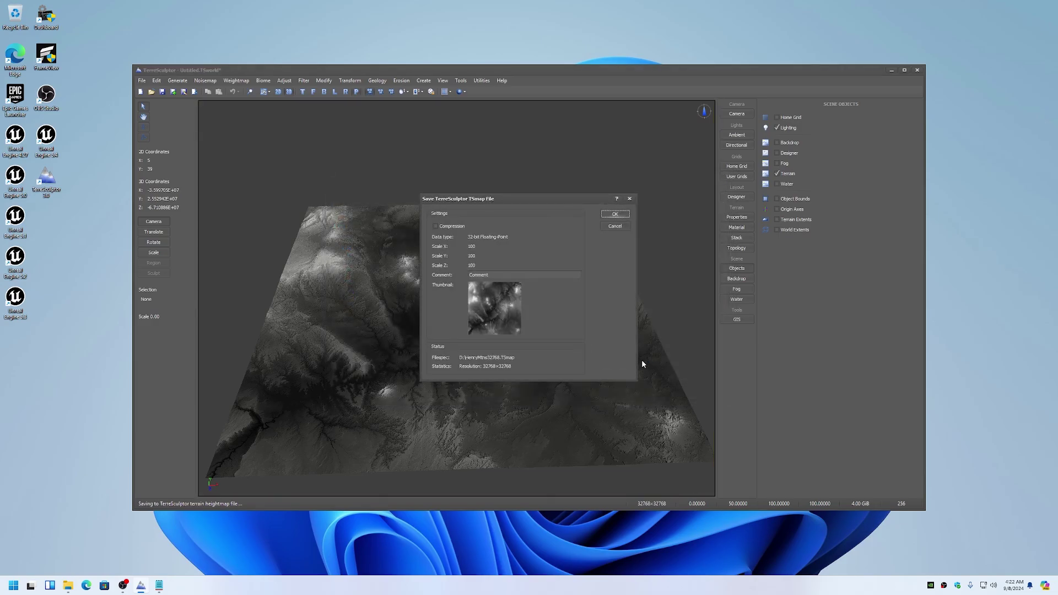
left_click(615, 214)
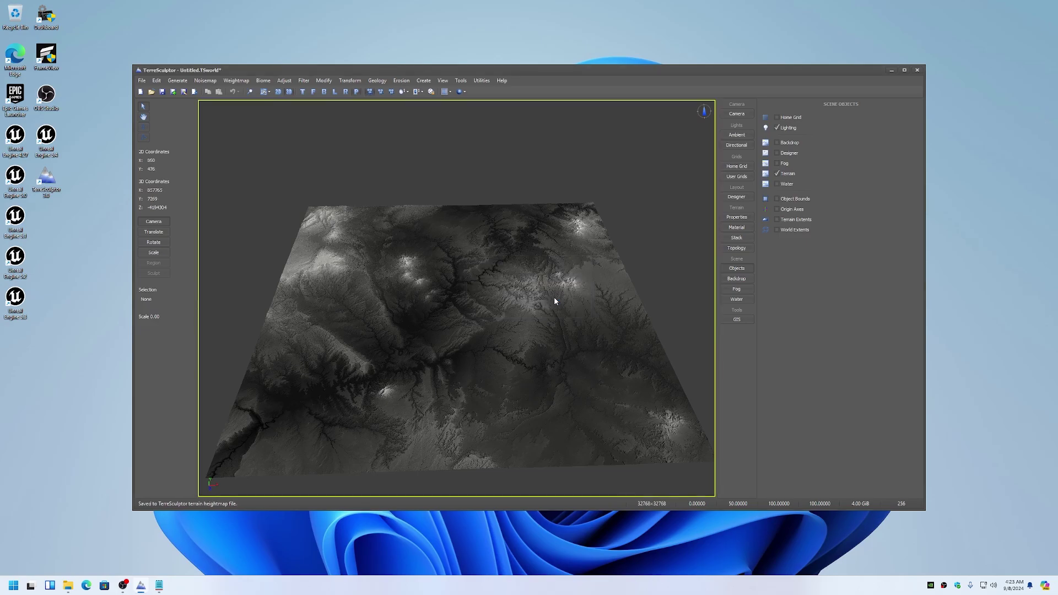
left_click(349, 81)
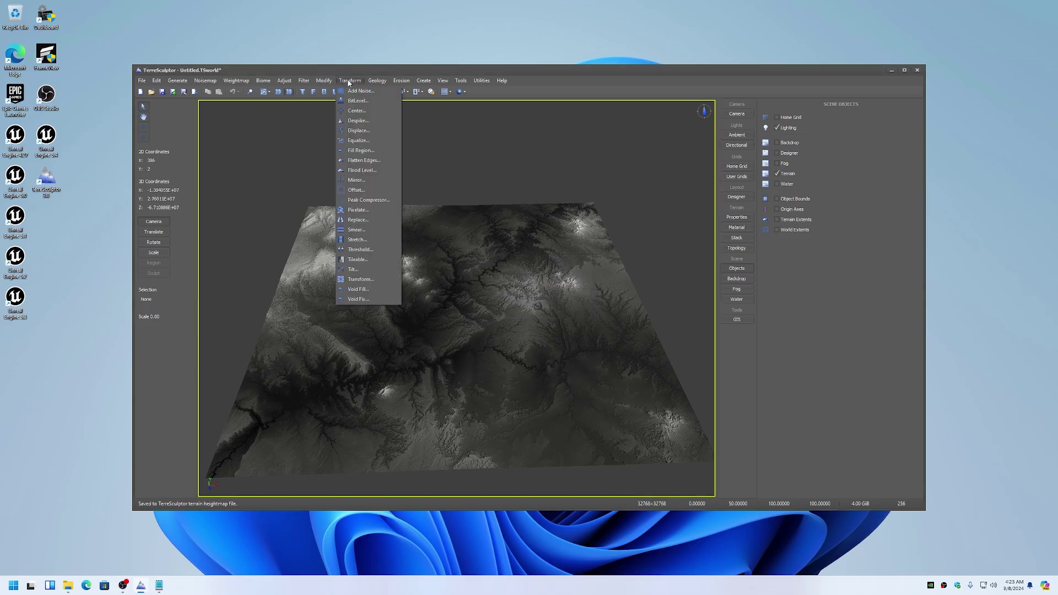
Resample the terrain to width and length 16321 with Best (Lanczos) quality
mouse_move(324, 81)
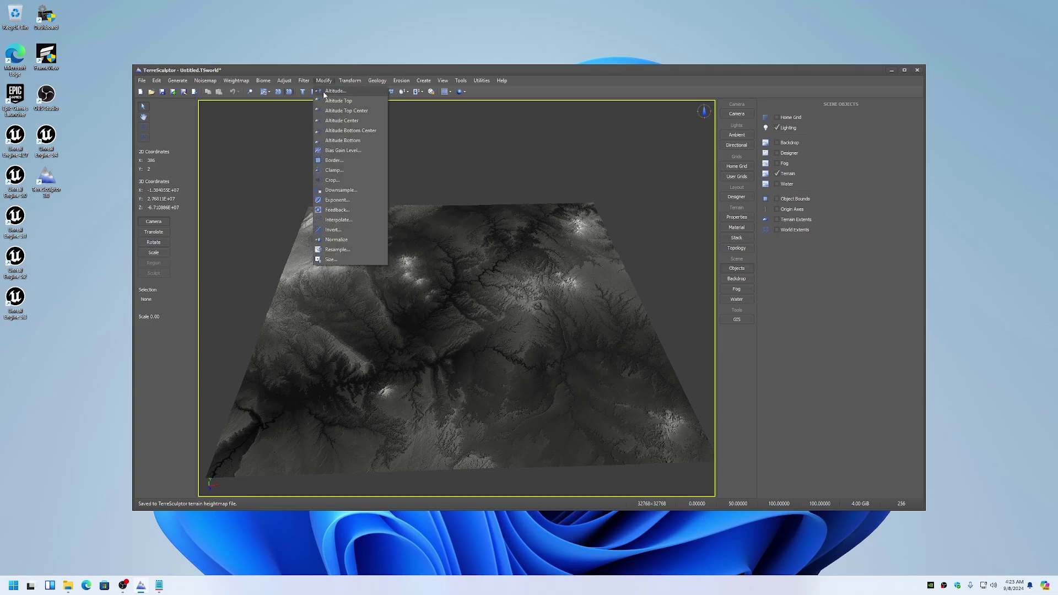
left_click(337, 249)
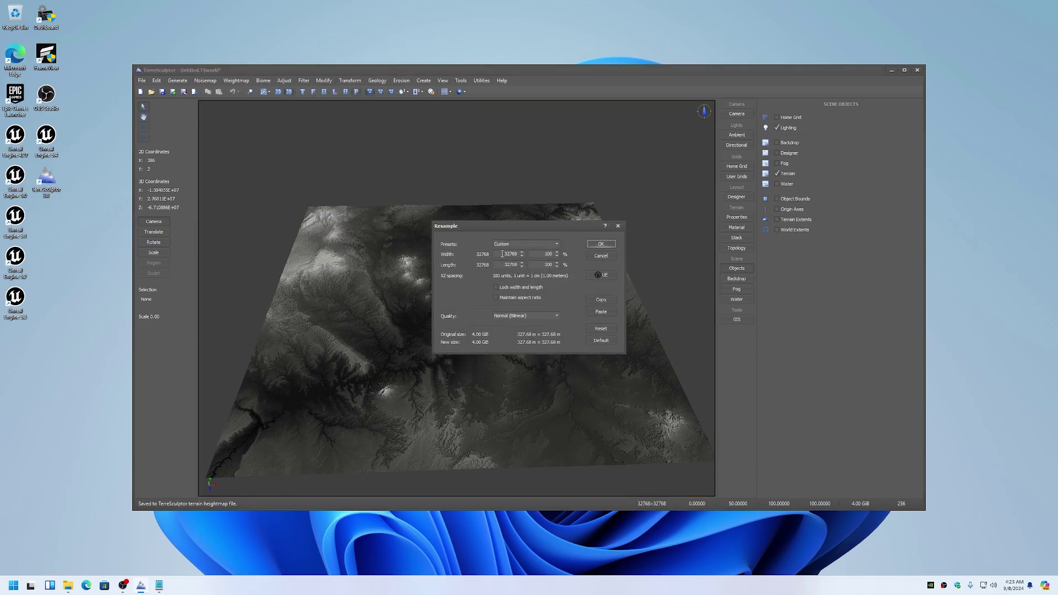
double_click(502, 255)
type("16321")
key("Tab")
key("Tab")
type("16321")
left_click(516, 316)
left_click(513, 344)
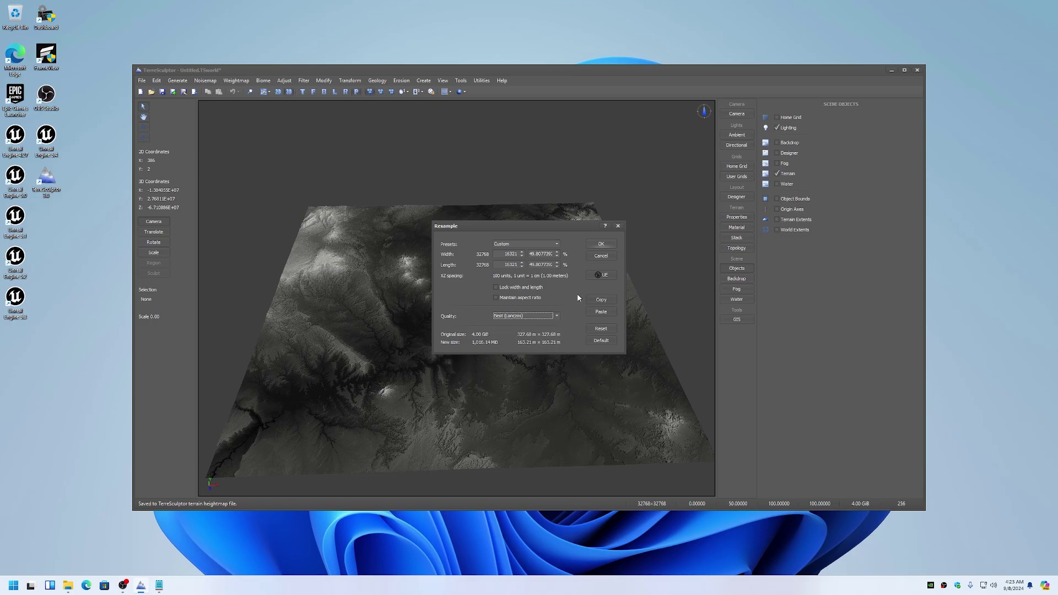
left_click(601, 244)
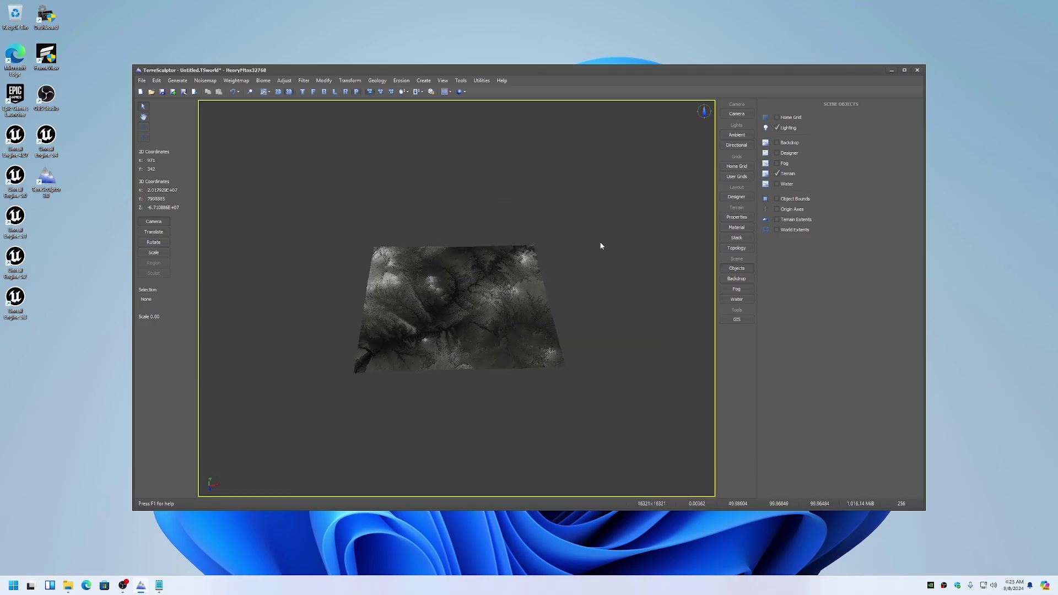
left_click(251, 91)
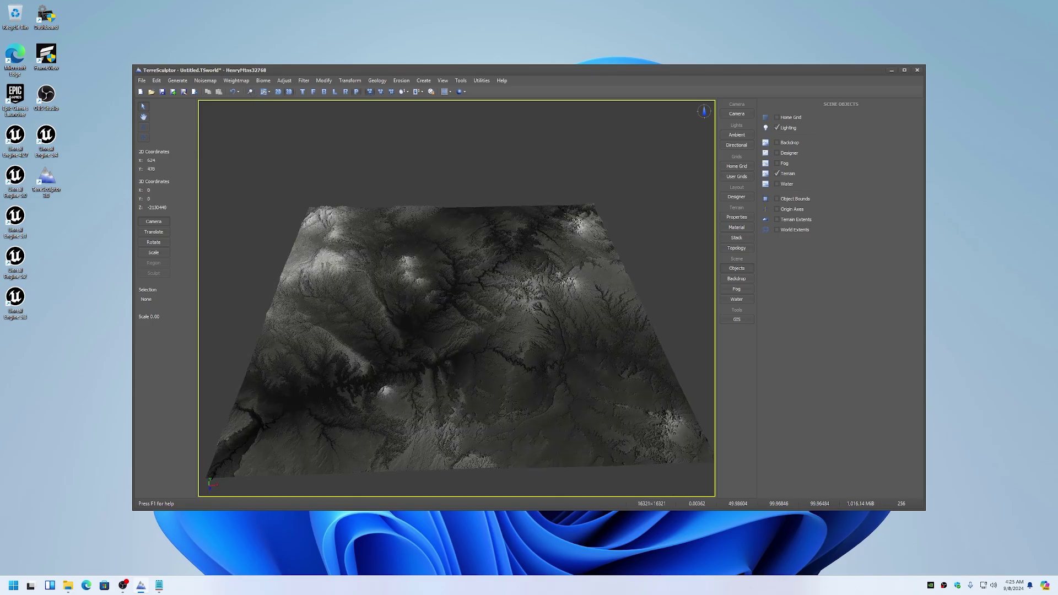
left_click_drag(375, 186, 441, 102)
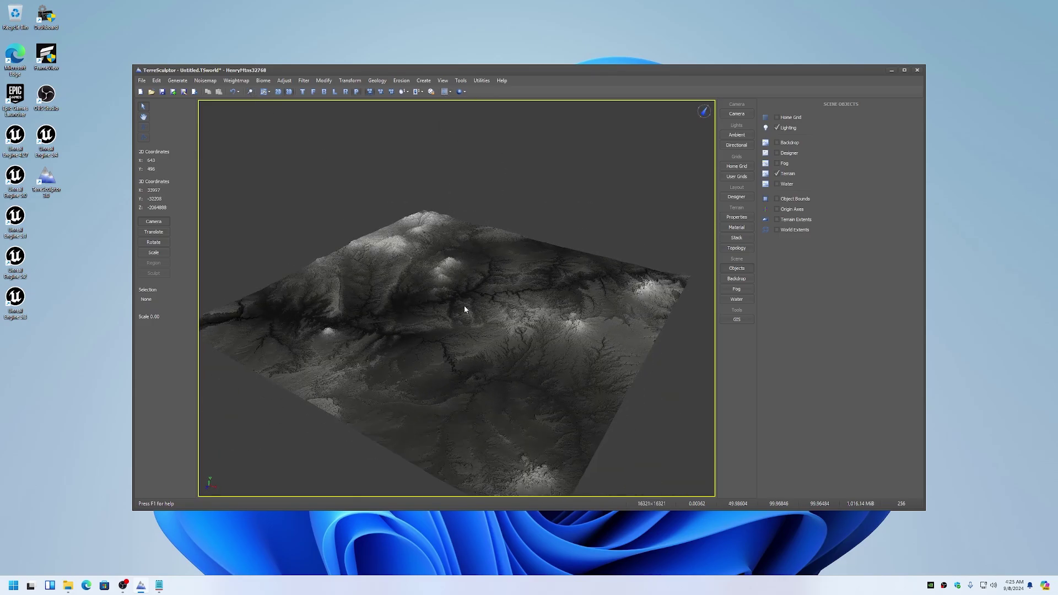
scroll(455, 306, "up", 2)
left_click_drag(454, 306, 451, 307)
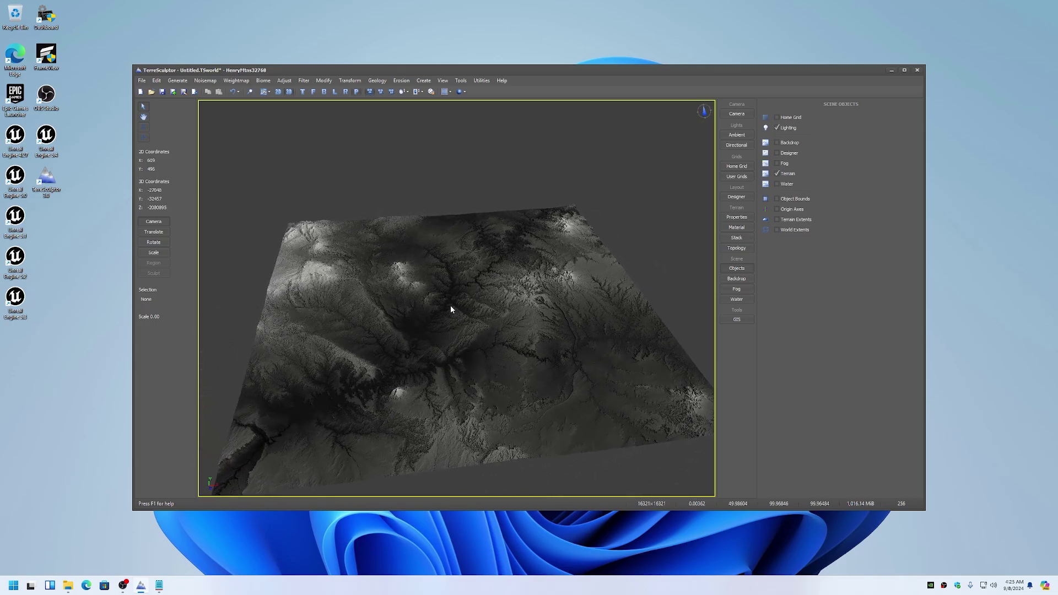
left_click(420, 92)
left_click(426, 112)
scroll(460, 258, "up", 5)
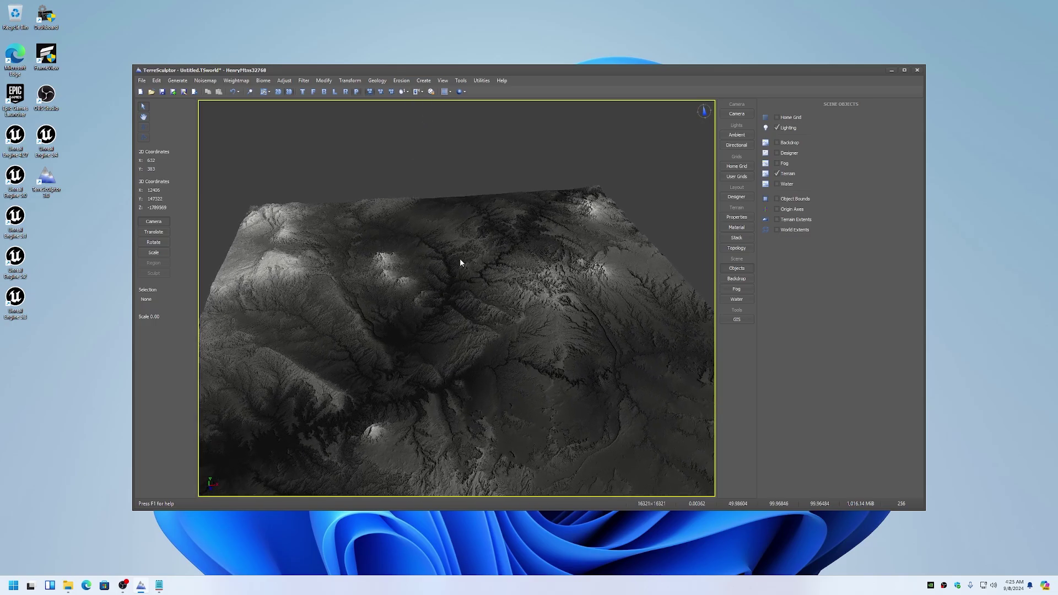
left_click_drag(461, 262, 399, 248)
scroll(456, 297, "up", 6)
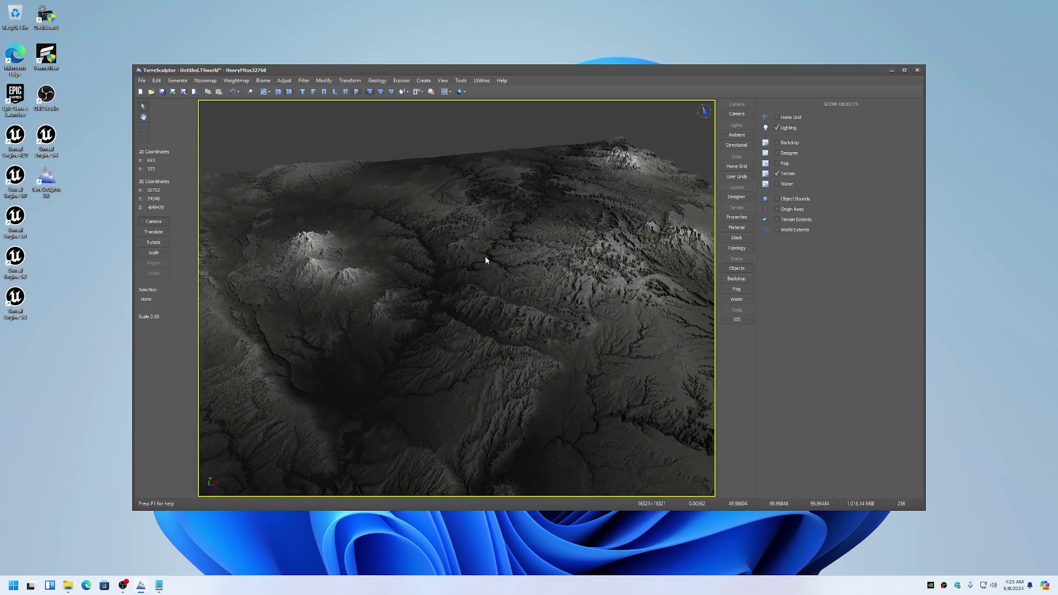
scroll(485, 256, "down", 10)
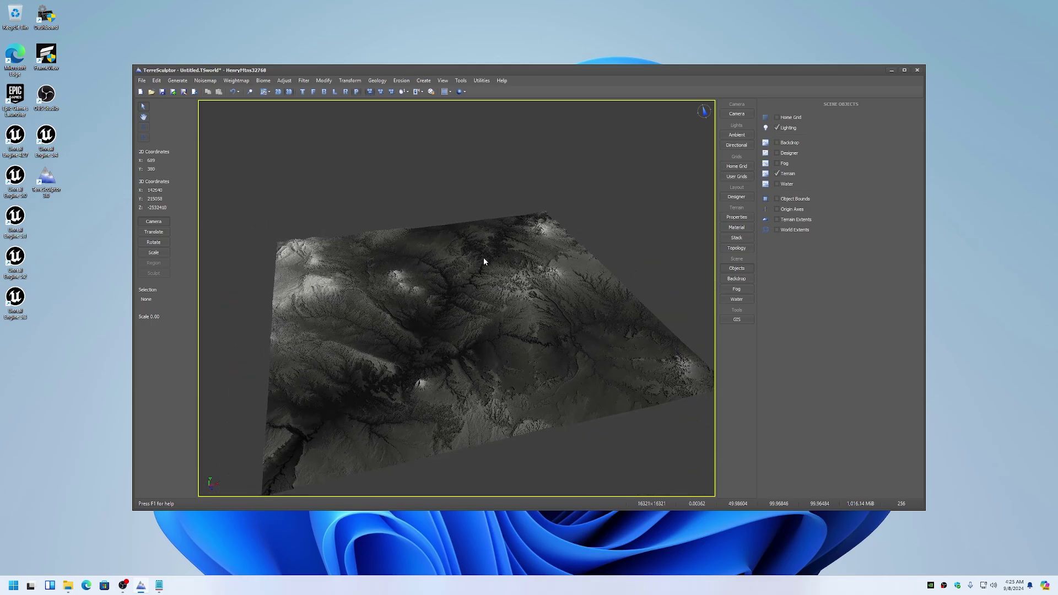
left_click_drag(484, 257, 507, 275)
scroll(507, 279, "up", 10)
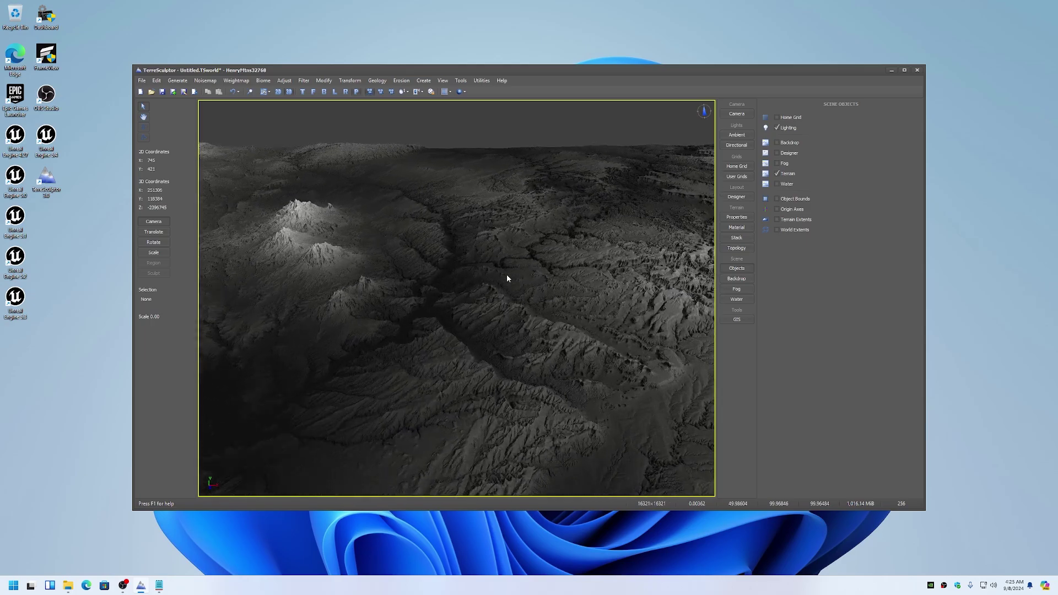
scroll(507, 274, "up", 3)
left_click_drag(507, 274, 507, 331)
scroll(456, 298, "up", 5)
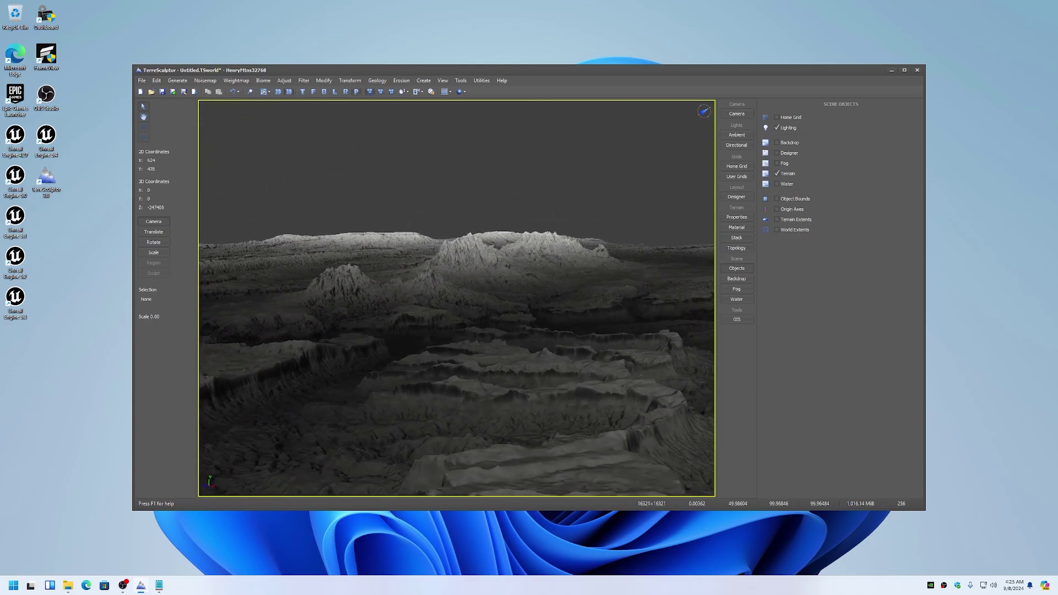
left_click_drag(507, 277, 474, 280)
scroll(507, 277, "up", 5)
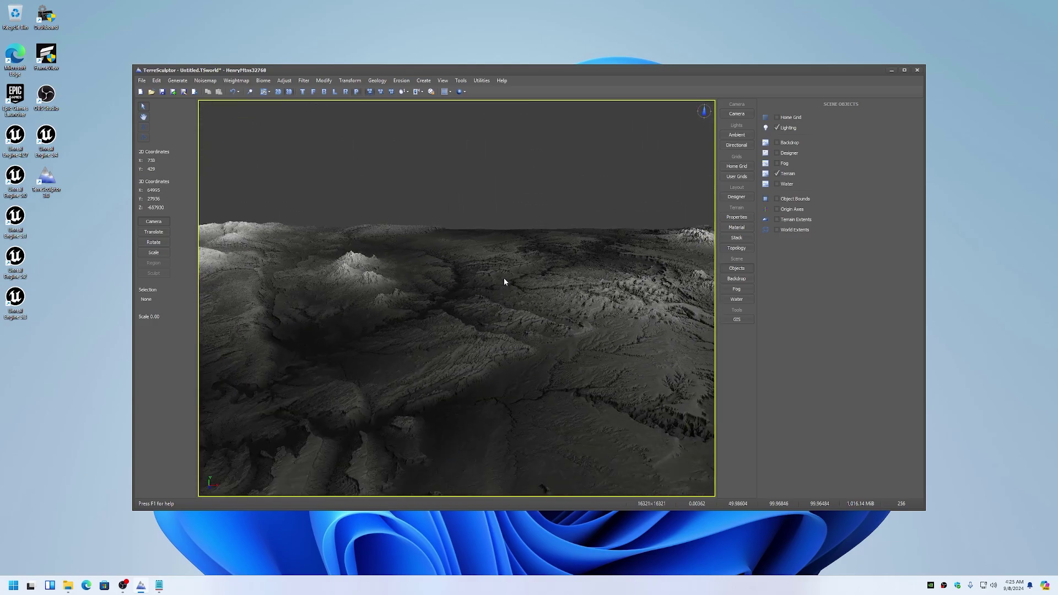
key("Home")
scroll(482, 270, "up", 3)
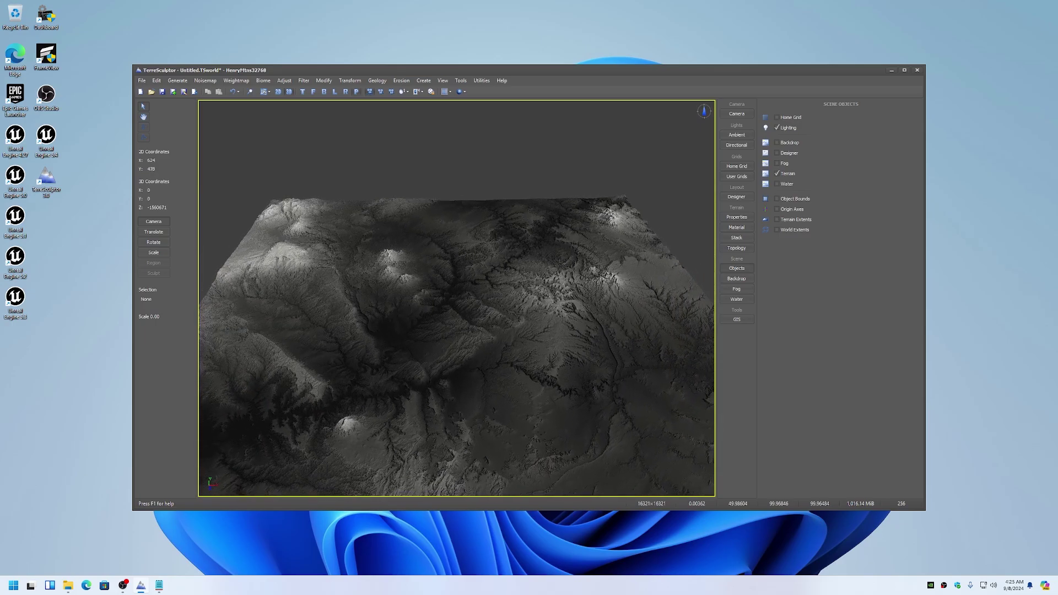
left_click_drag(482, 270, 482, 266)
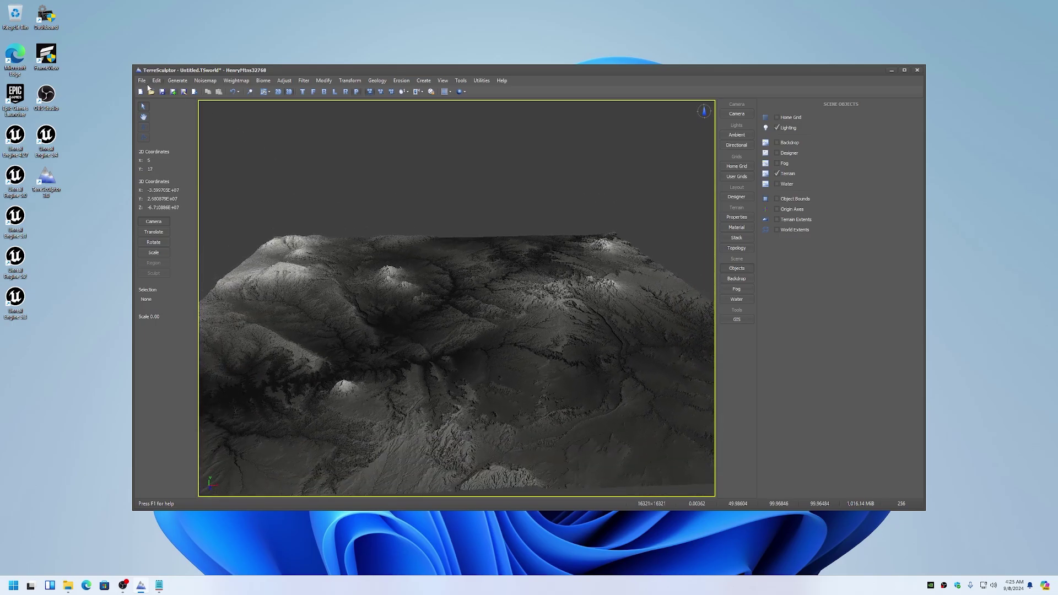
Export the terrain as PNG image [new] named HenryMtns16321, accepting the PNG export settings
left_click(141, 82)
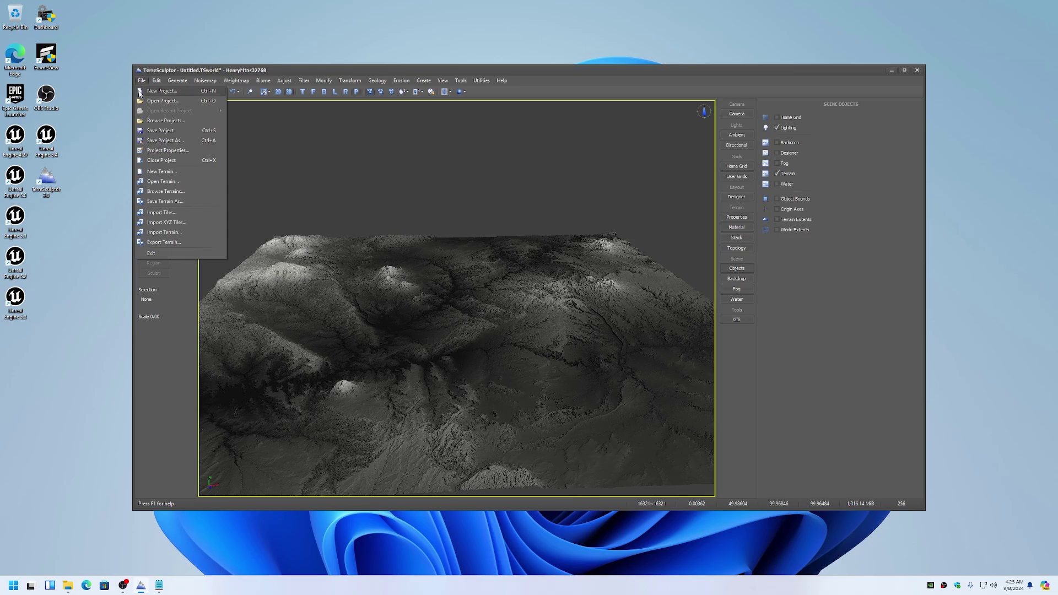
left_click(158, 242)
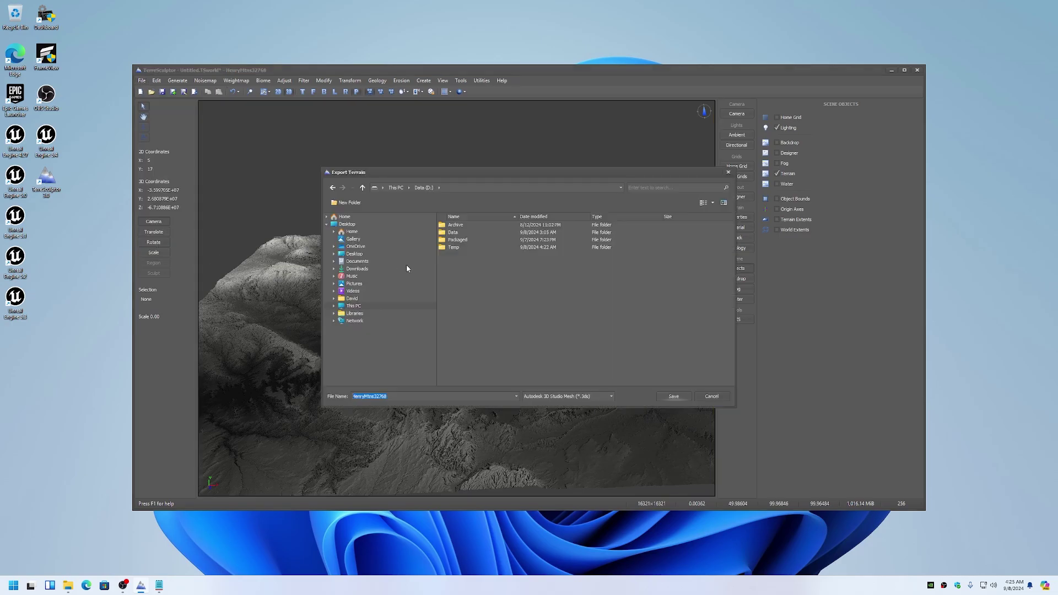
left_click(398, 396)
key("BackSpace")
key("BackSpace")
key("BackSpace")
key("BackSpace")
key("BackSpace")
type("1")
left_click(608, 396)
left_click_drag(612, 416, 612, 429)
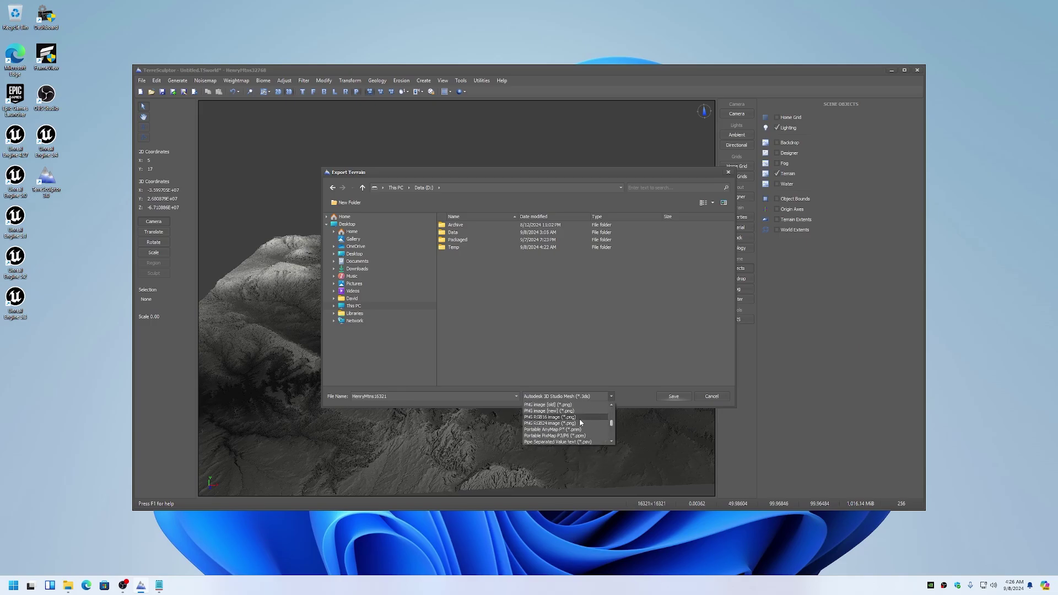
left_click(548, 415)
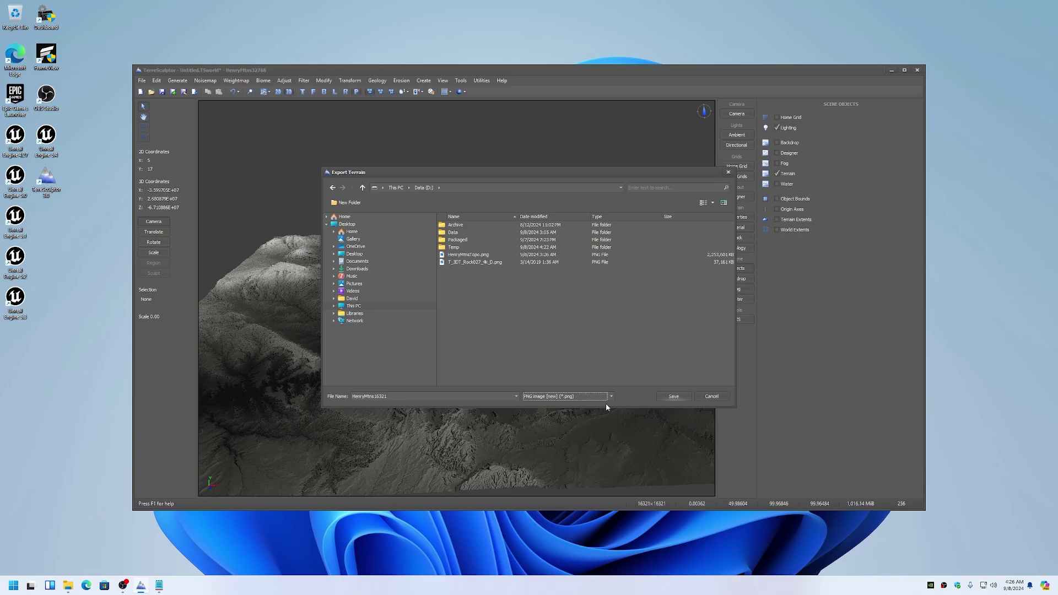
left_click(674, 397)
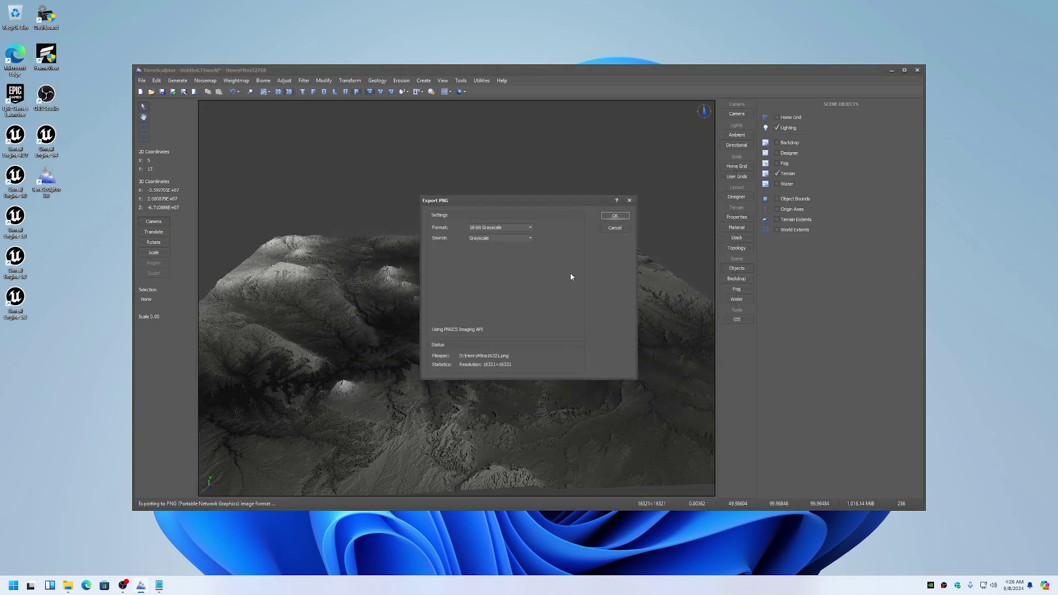
left_click(615, 216)
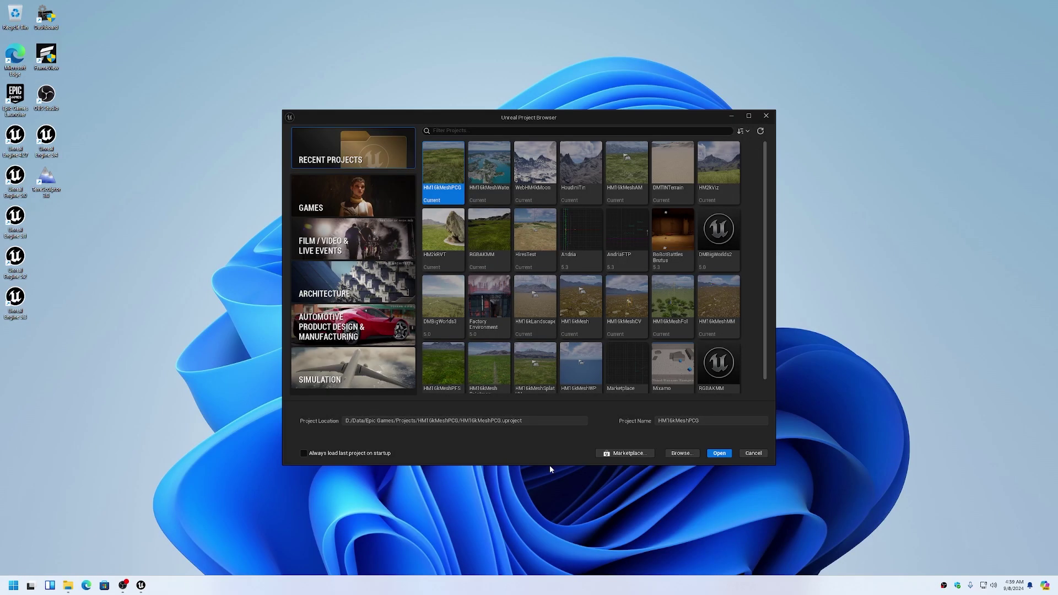
From the Games templates, create a Third Person project named HenryVT
left_click(359, 197)
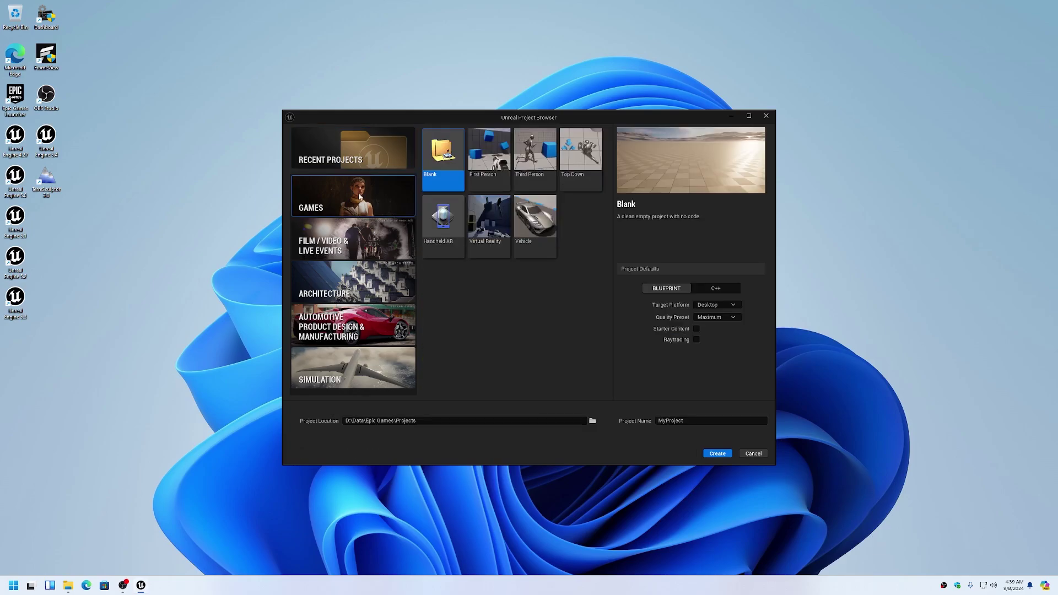
left_click(538, 168)
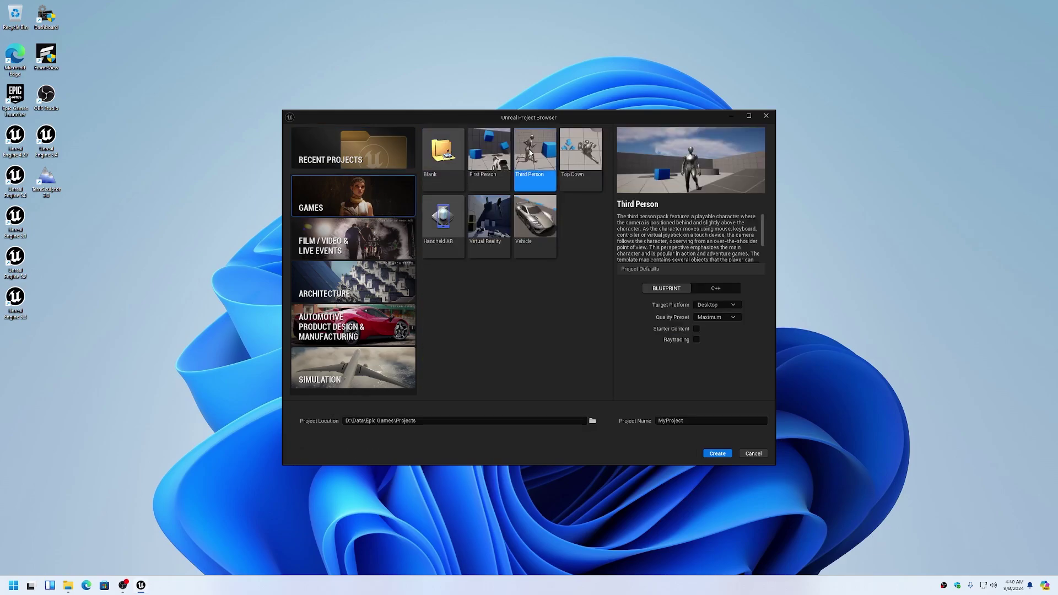
left_click_drag(686, 421, 629, 422)
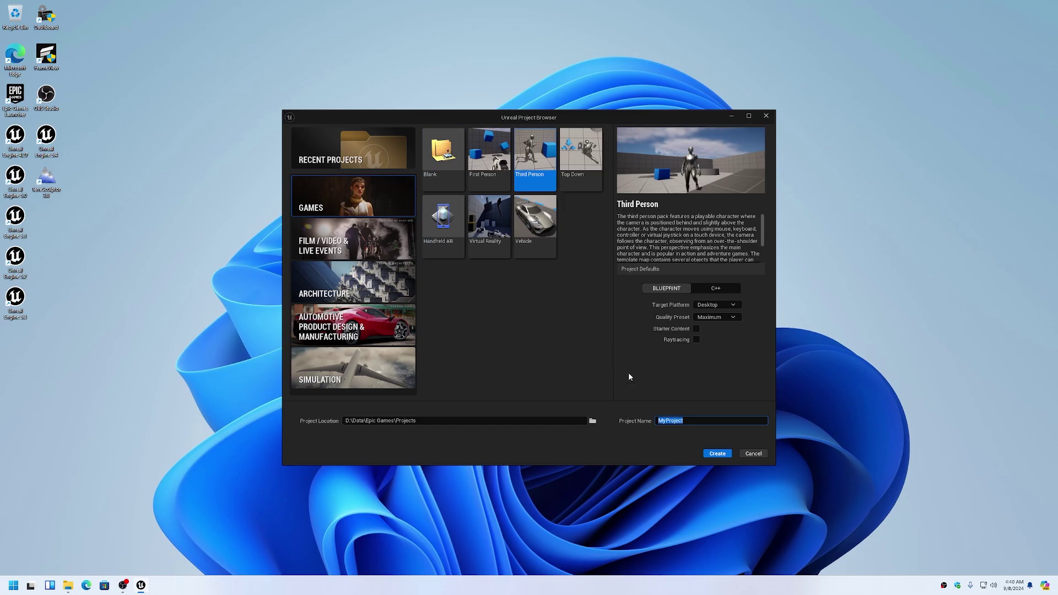
type("HenryVT")
left_click(718, 453)
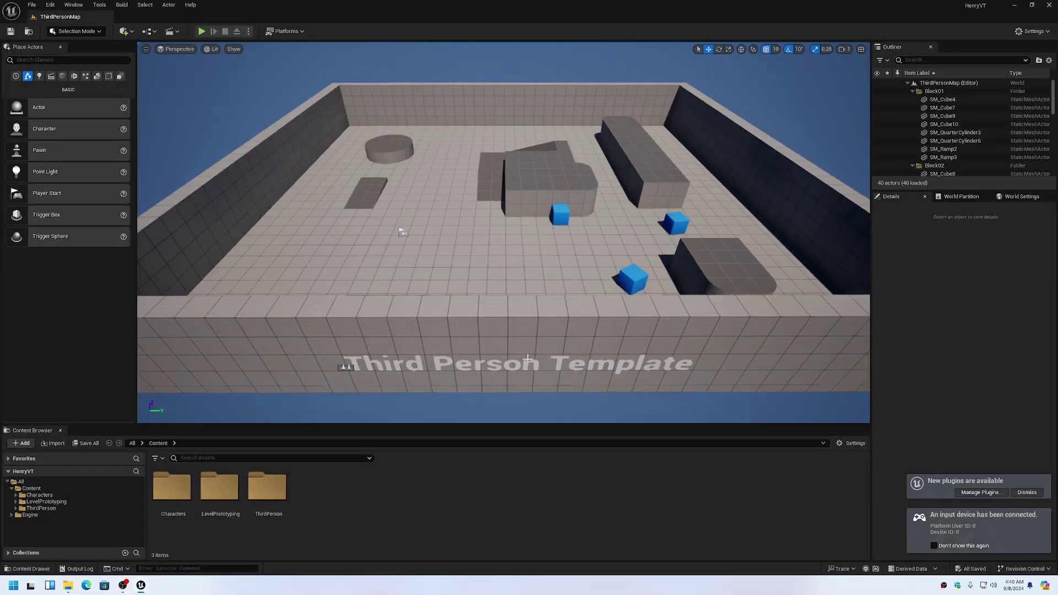
Enable virtual texture support with a 2048 tile size in Project Settings, then restart the editor
left_click(50, 5)
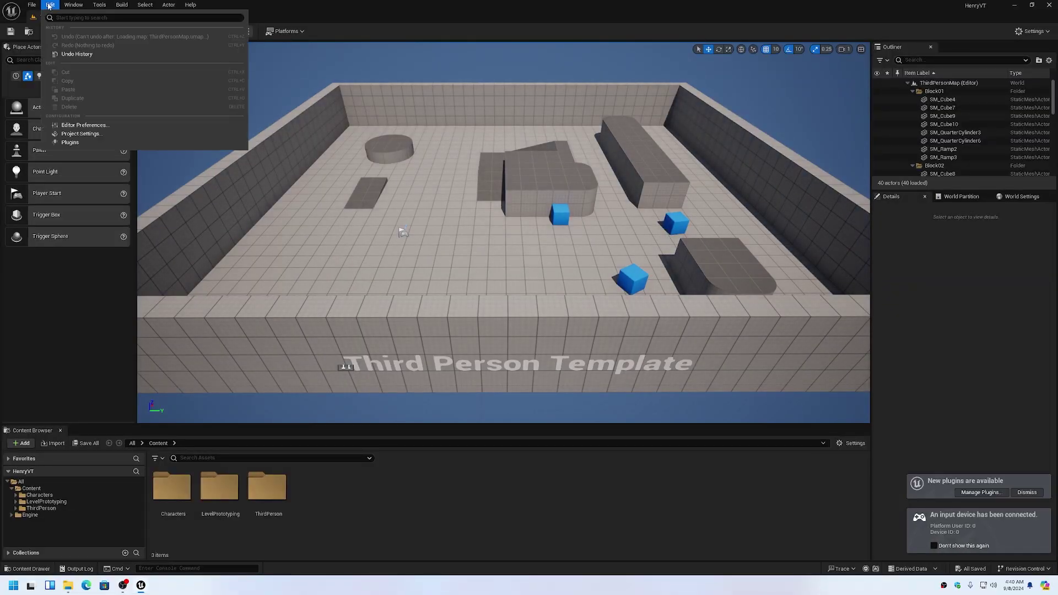
left_click(73, 130)
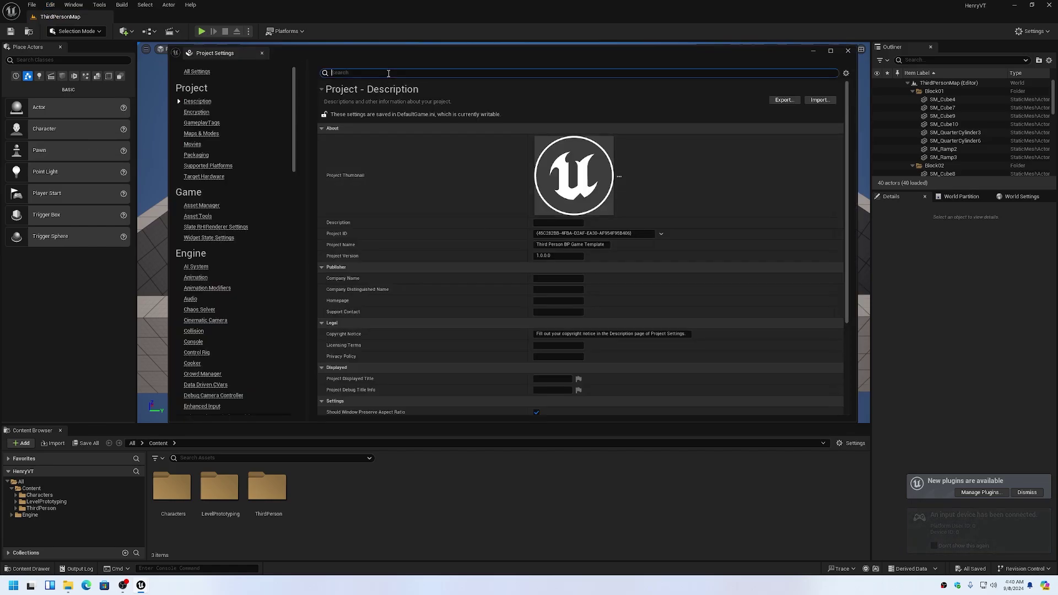
type("virtual")
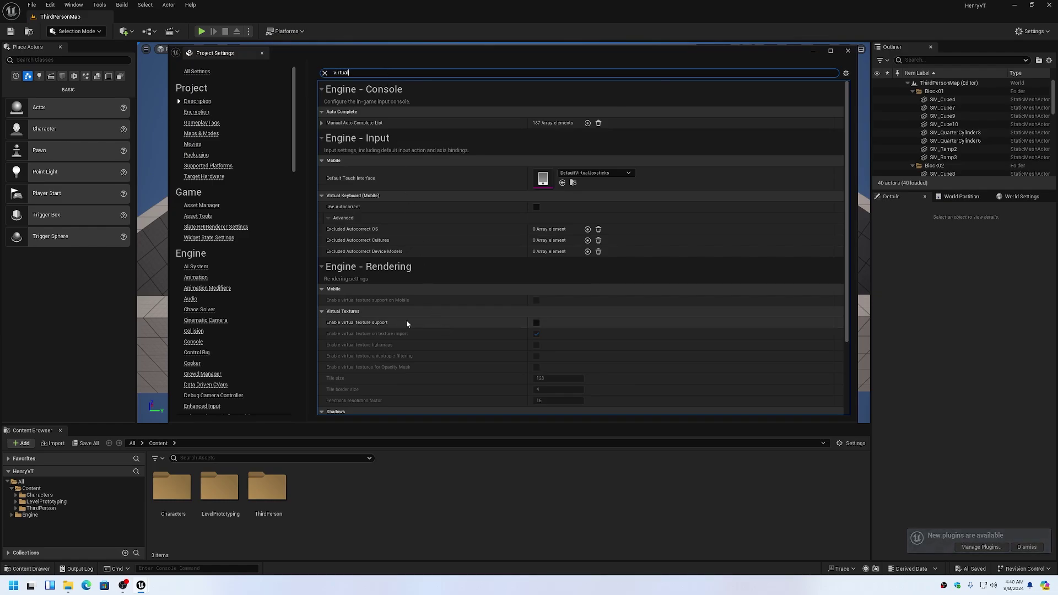
left_click(537, 323)
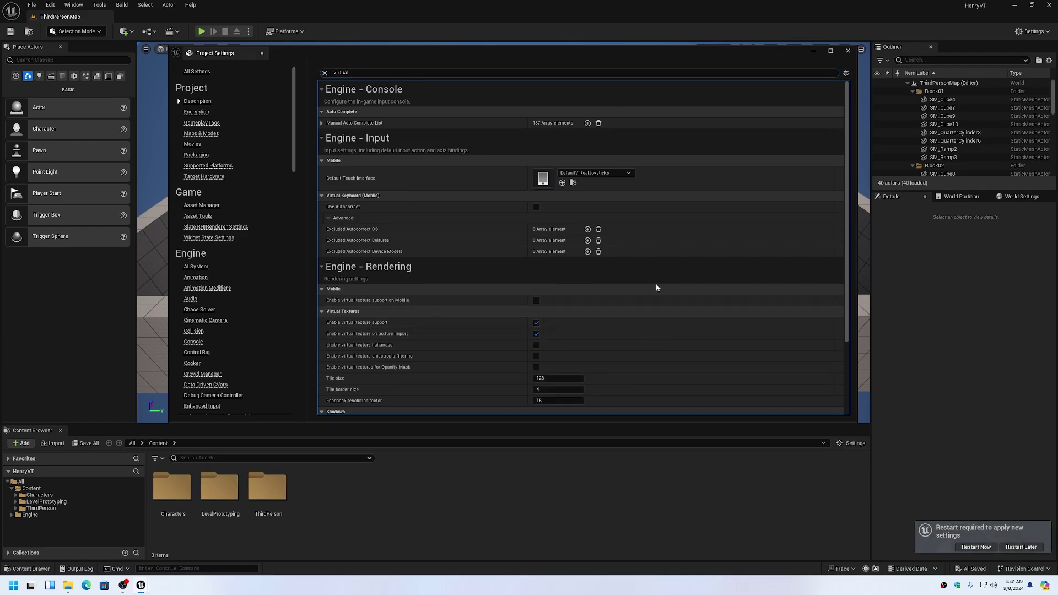
left_click(550, 378)
type("2")
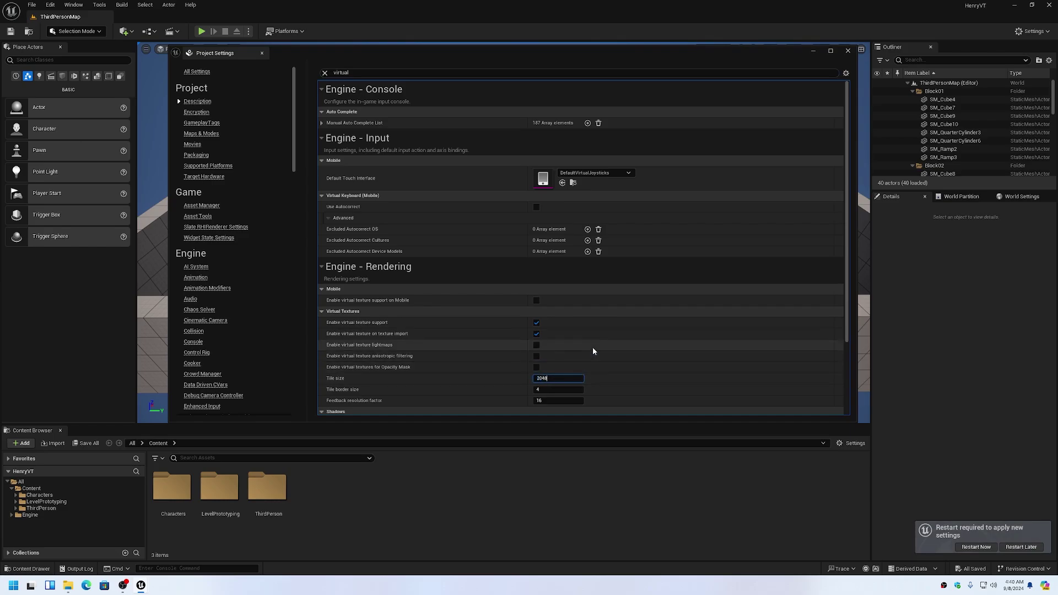
key("Tab")
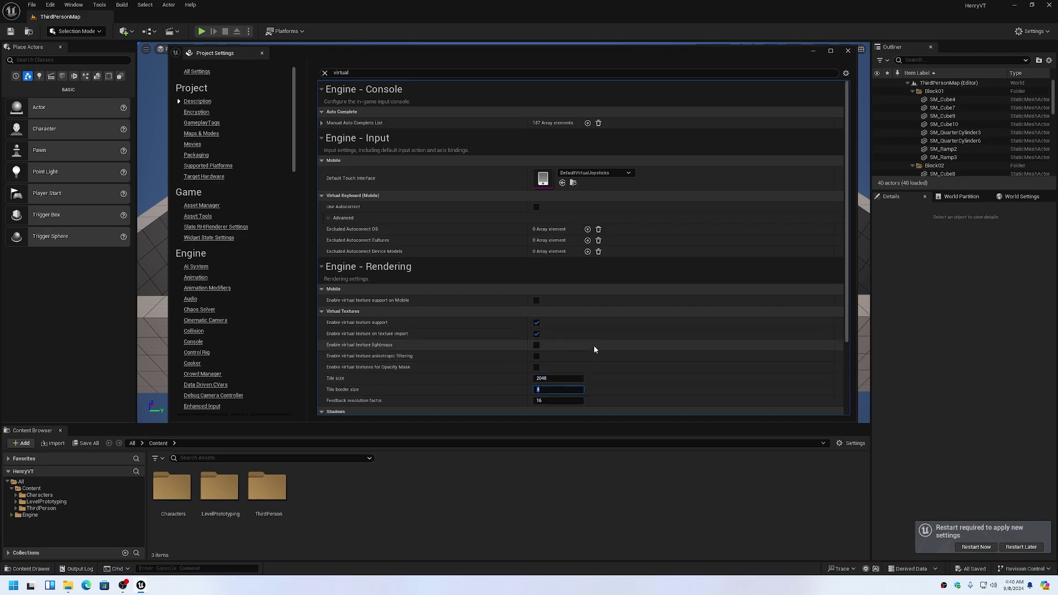
left_click(849, 51)
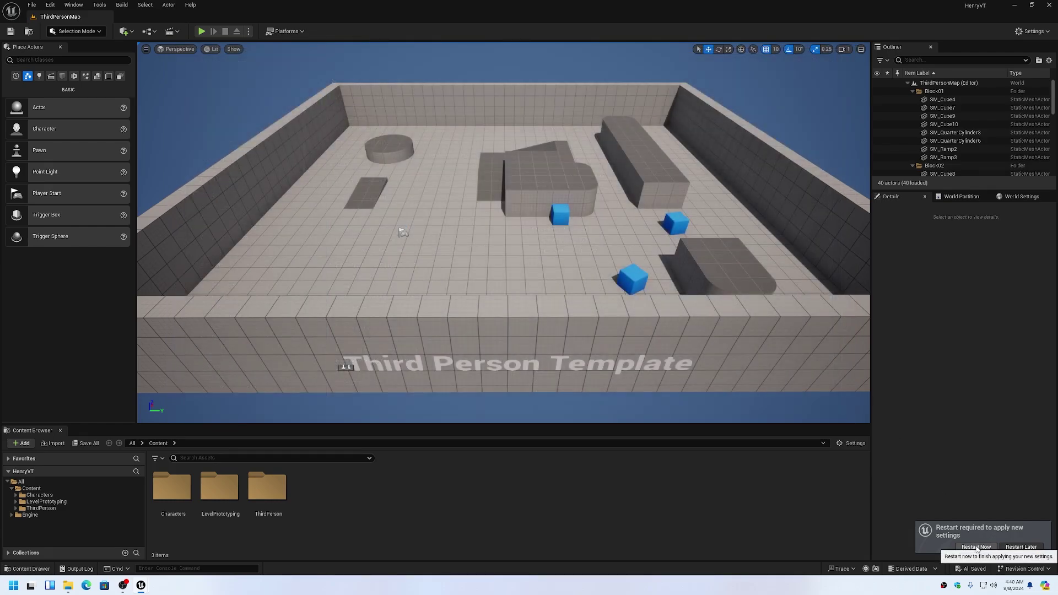
left_click(976, 547)
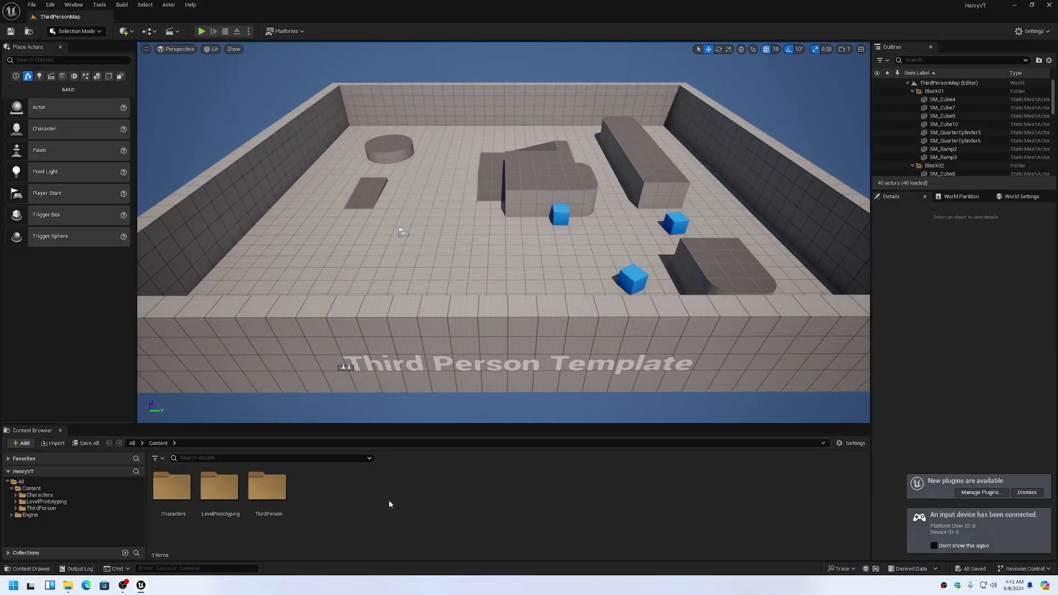
Create a 'Textures' folder inside Content and start a second new folder
left_click(31, 489)
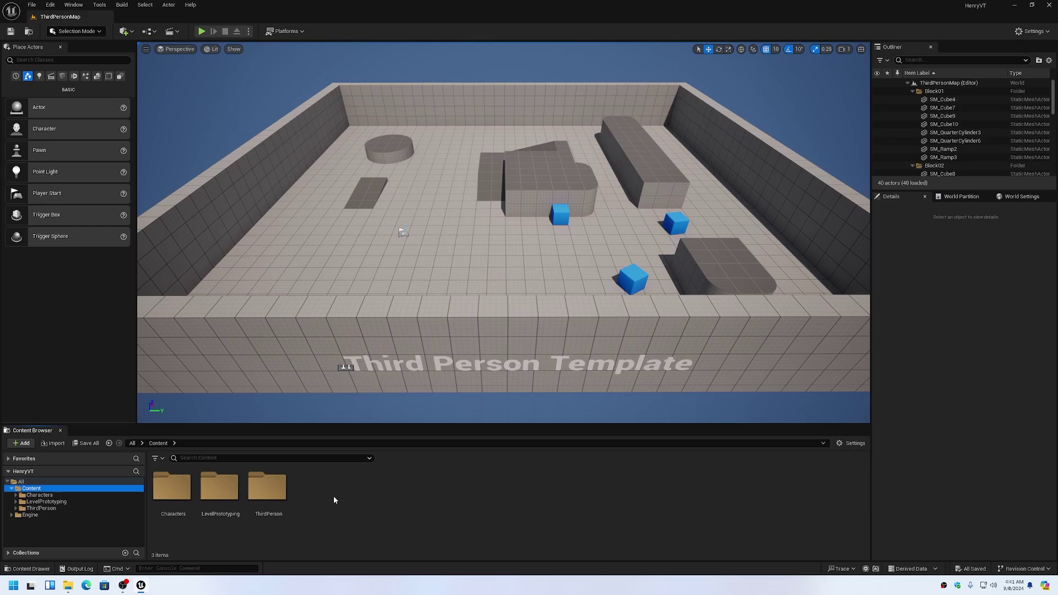
right_click(334, 500)
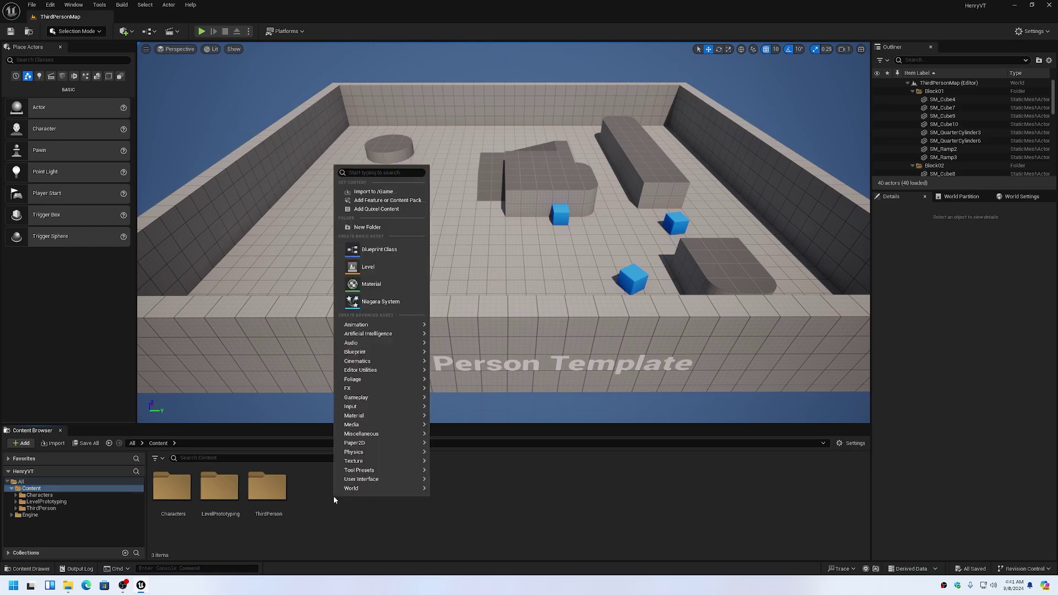
left_click(378, 228)
type("Textures")
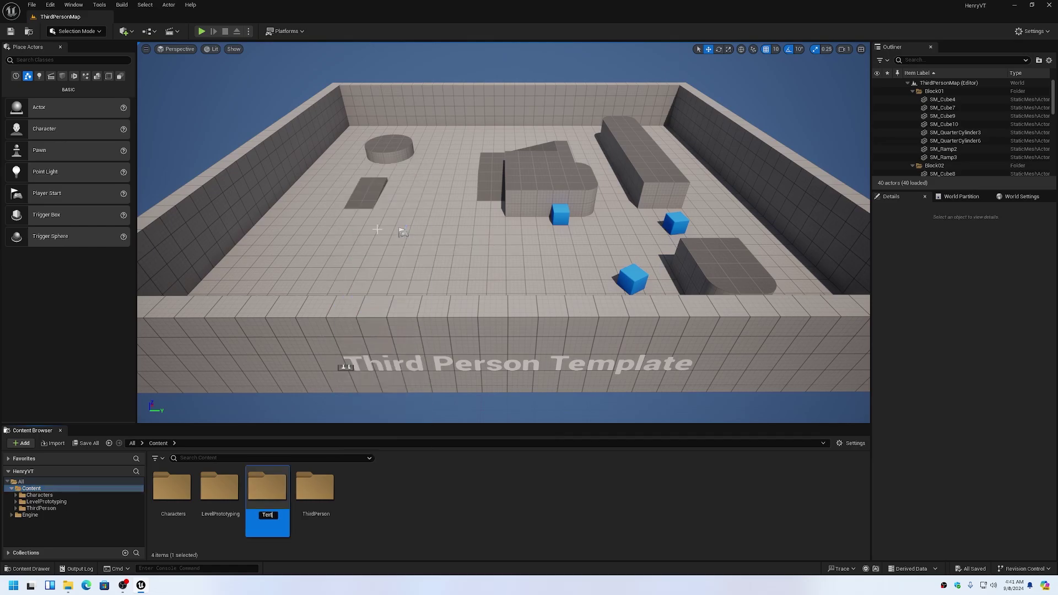
key("Return")
left_click(384, 503)
right_click(384, 503)
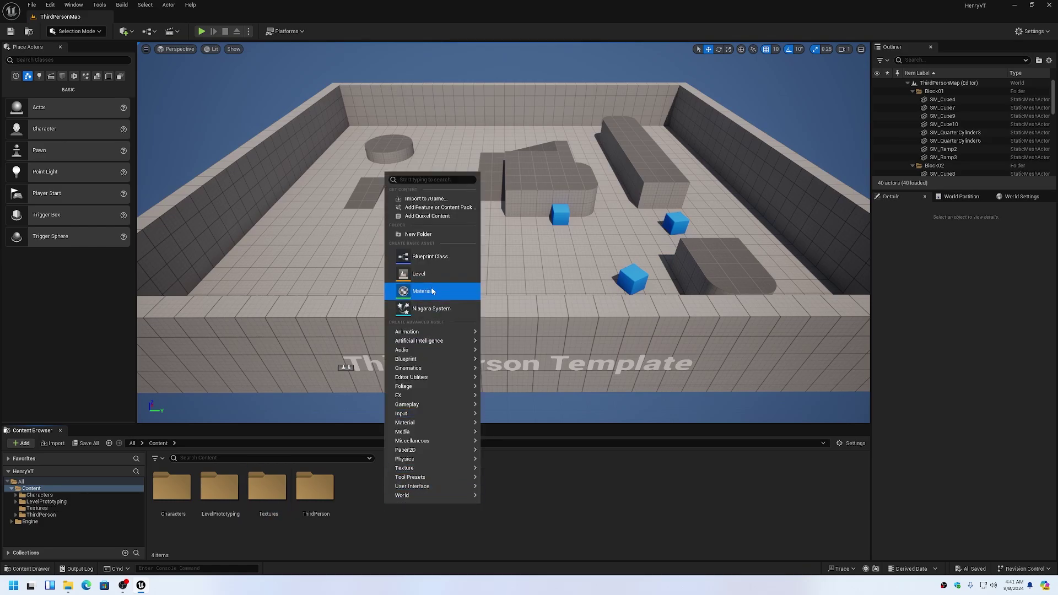
left_click(432, 236)
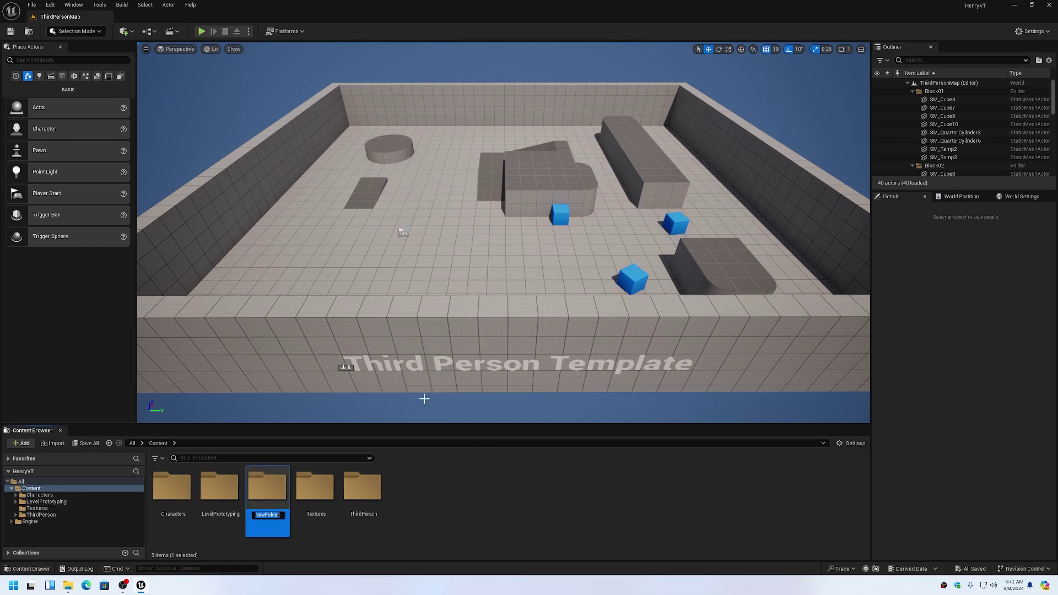
Name the second folder 'Materials', then import T_3DT_Rock027_4k_D.png and T_HenryMtnsTopo.jpg from D: into Textures
type("Materials")
key("Return")
left_click(37, 515)
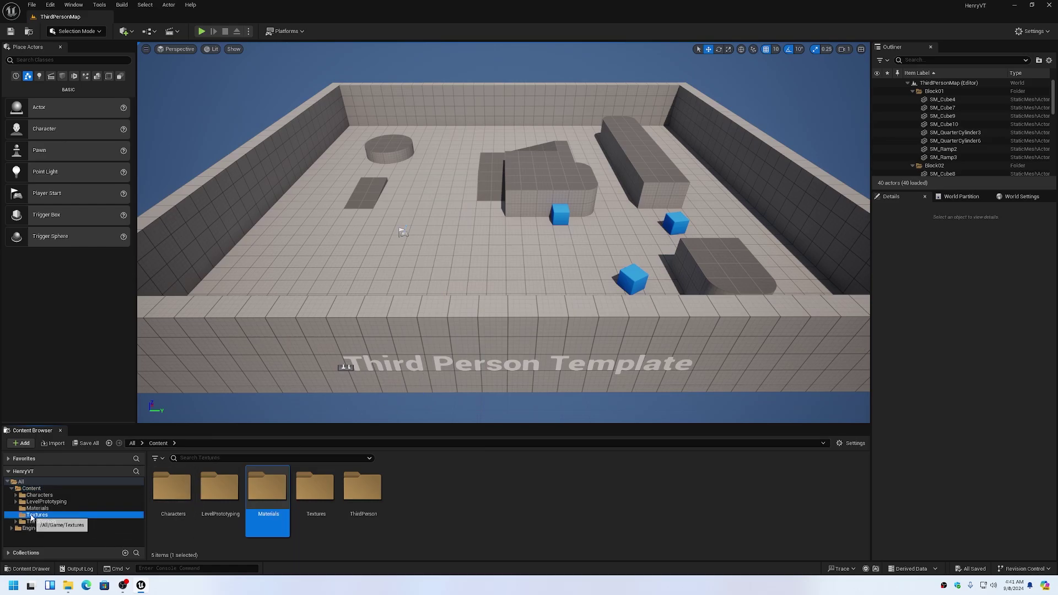
left_click(68, 586)
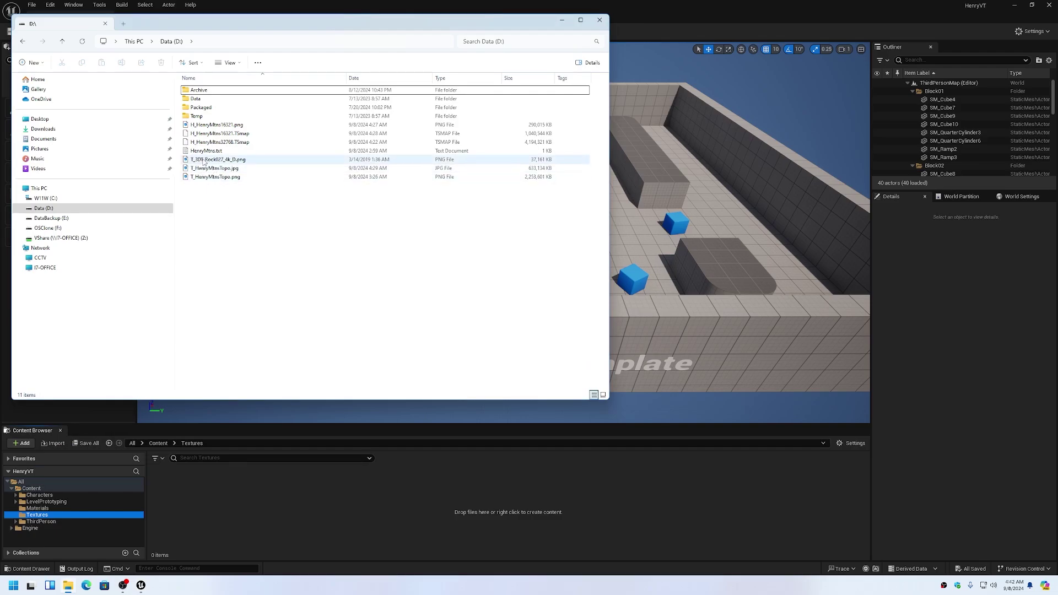
left_click_drag(204, 160, 365, 496)
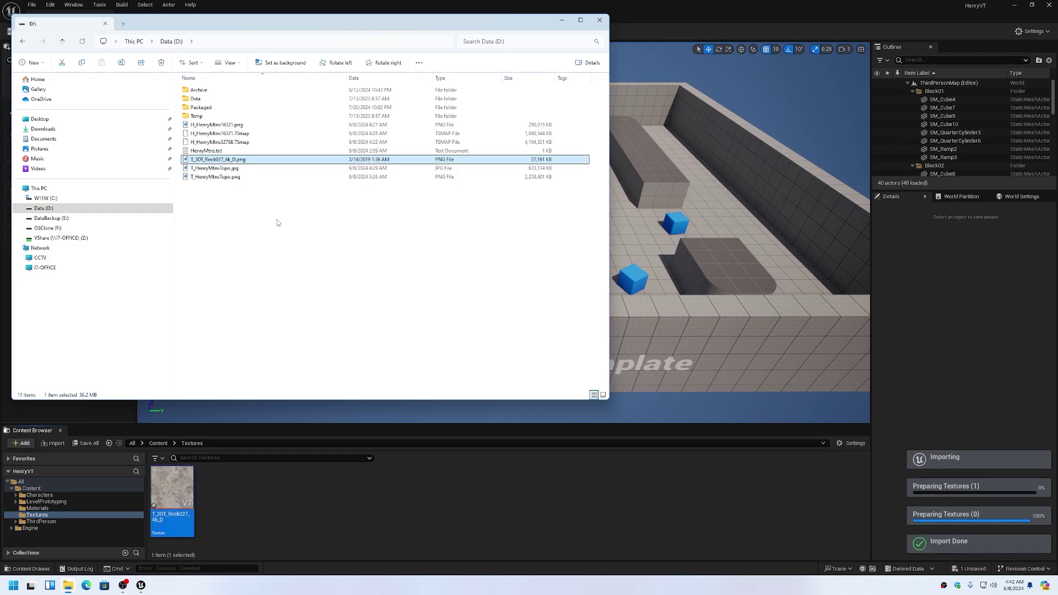
left_click(209, 169)
left_click_drag(209, 171, 306, 504)
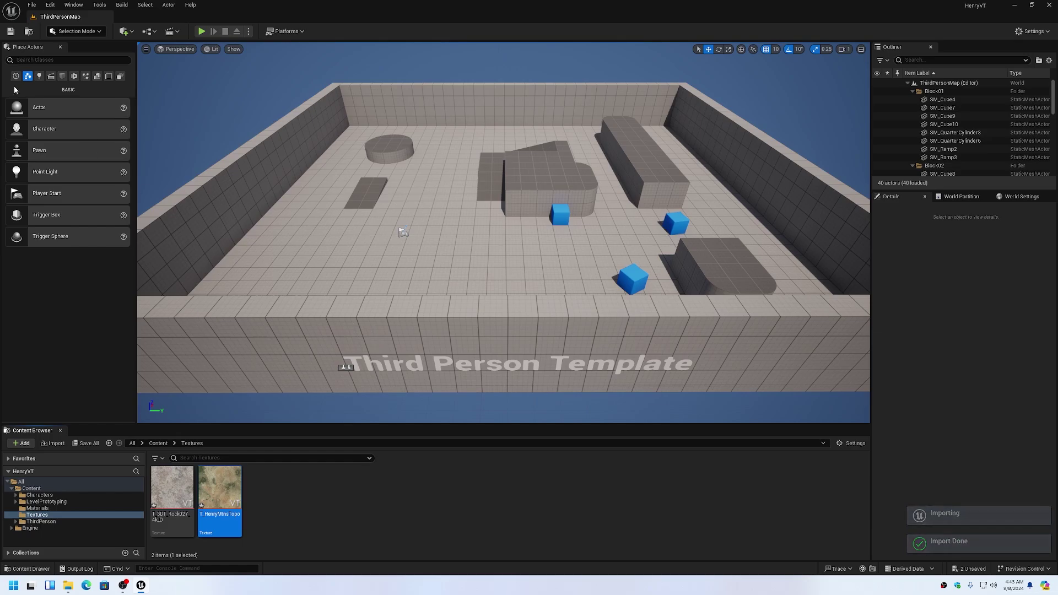
Save all assets, then add a new material asset named 'MAT_Terrain' in the Materials folder
left_click(31, 5)
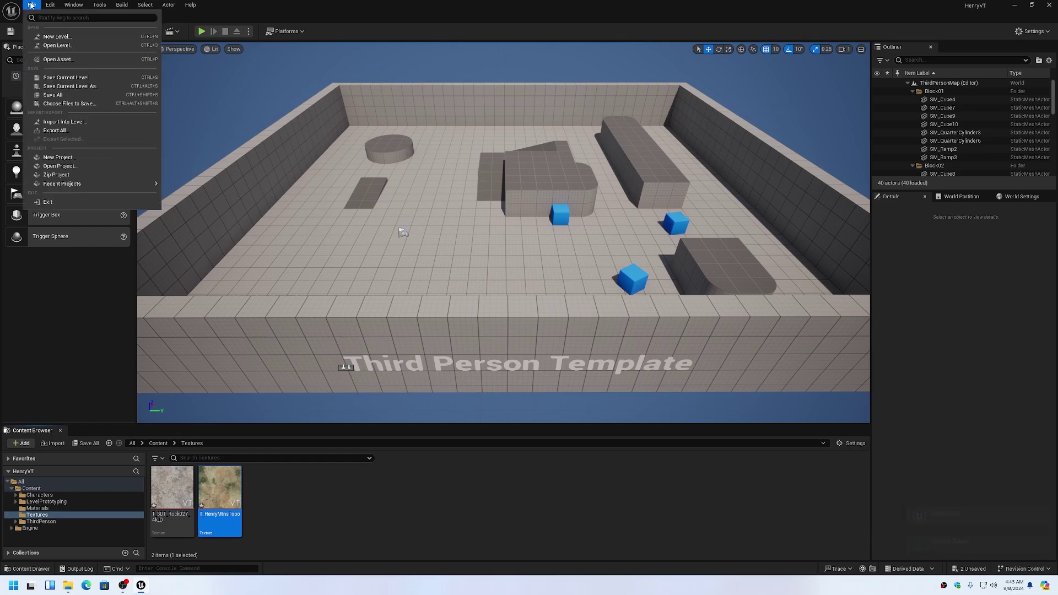
left_click(54, 95)
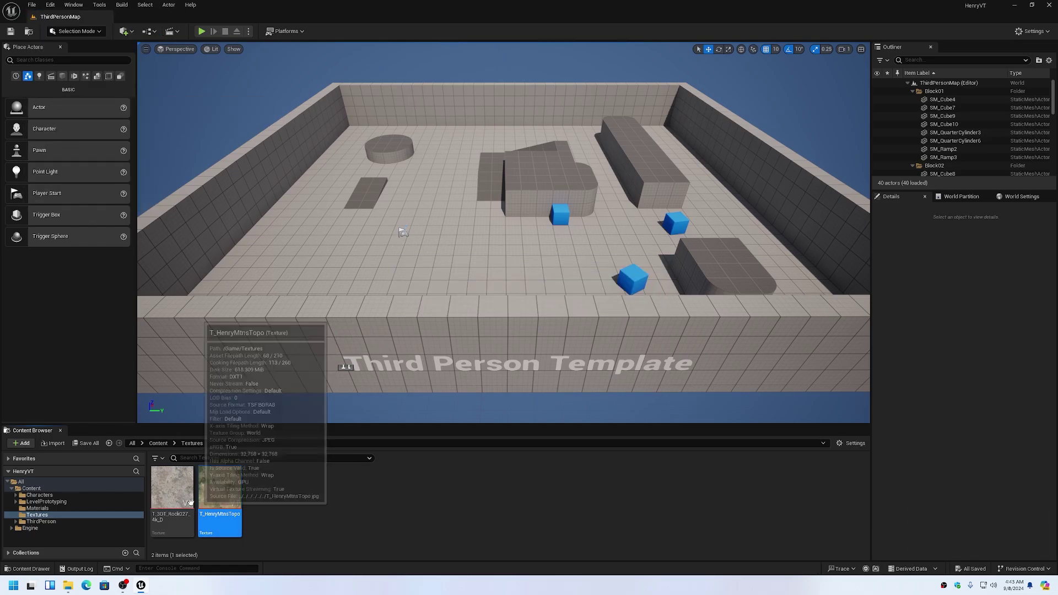
left_click(37, 508)
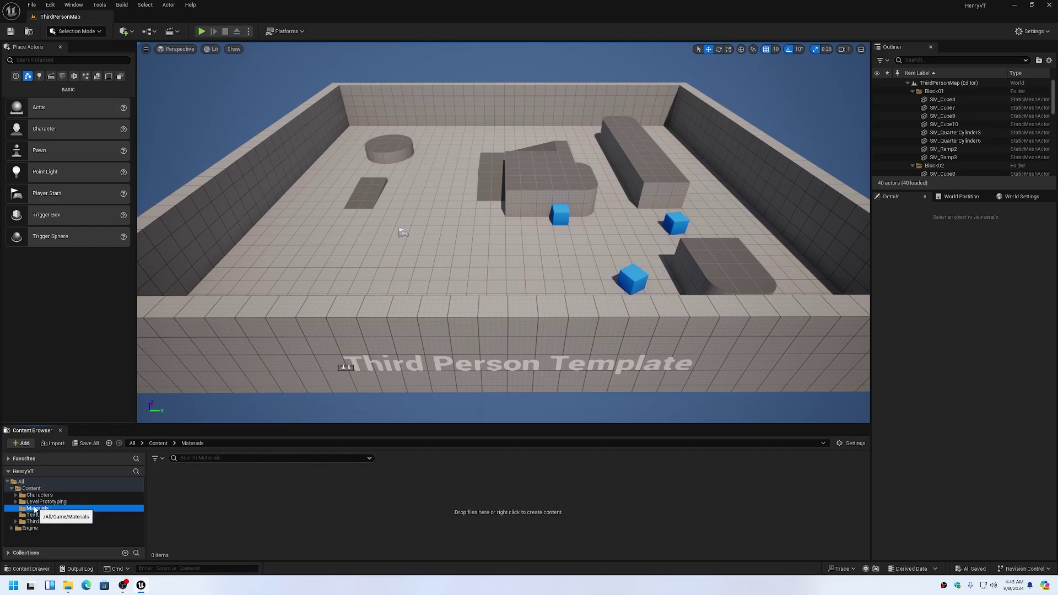
right_click(217, 501)
left_click(260, 288)
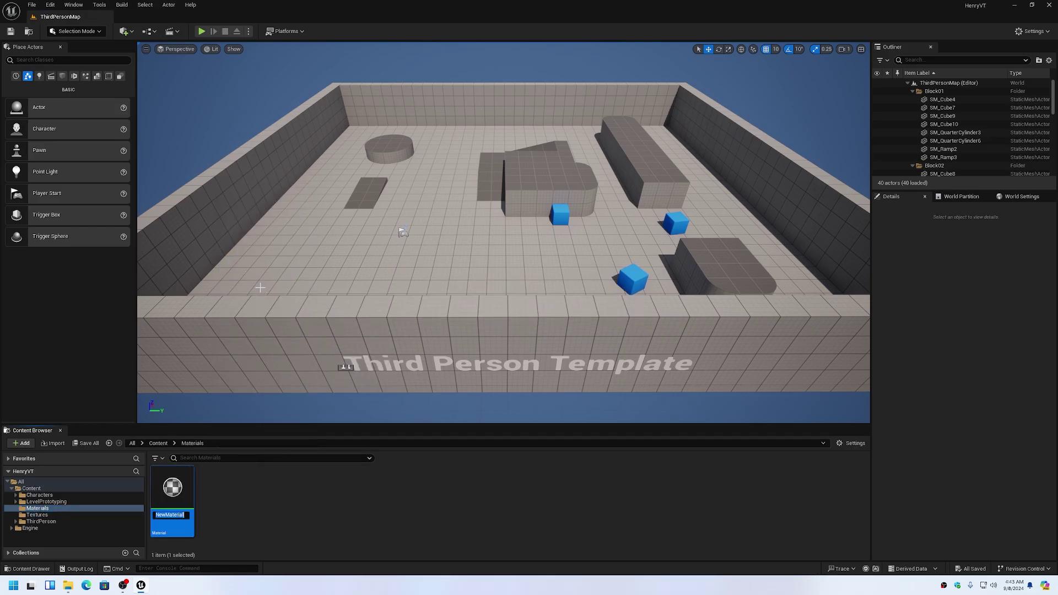
type("MAT_Terrain")
key("Return")
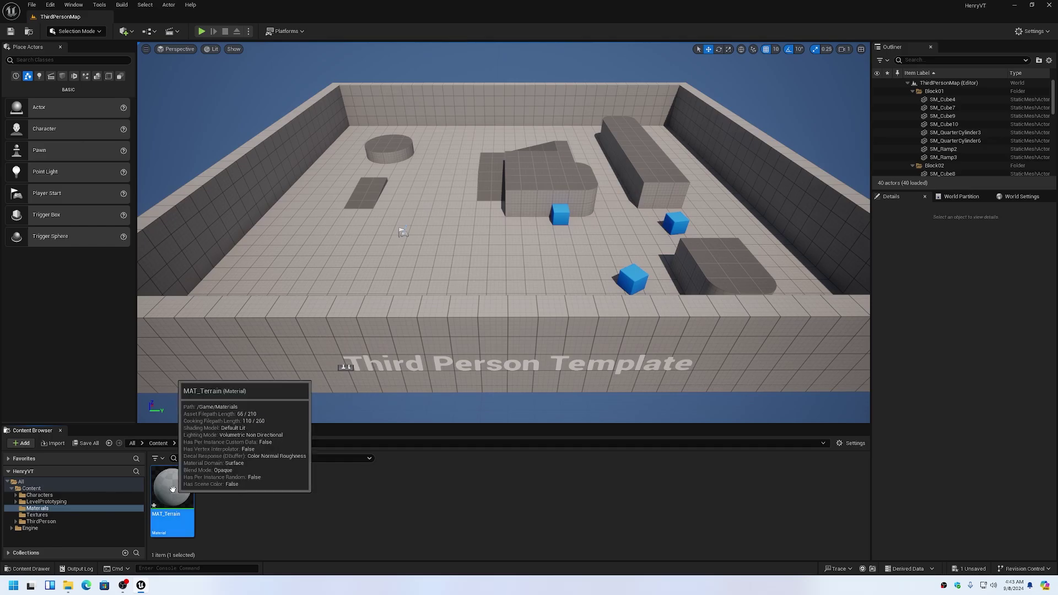
Open MAT_Terrain and place the topo and rock textures as Texture Sample nodes
double_click(190, 490)
right_click_drag(308, 248, 442, 250)
left_click(37, 515)
left_click_drag(219, 493, 299, 90)
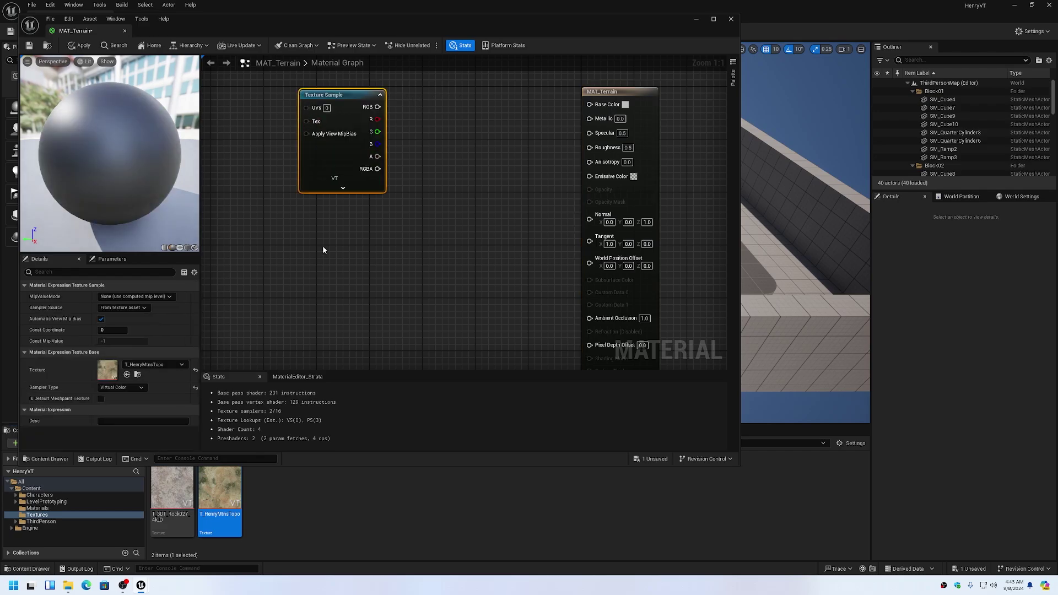
left_click_drag(172, 491, 300, 210)
right_click_drag(423, 202, 527, 217)
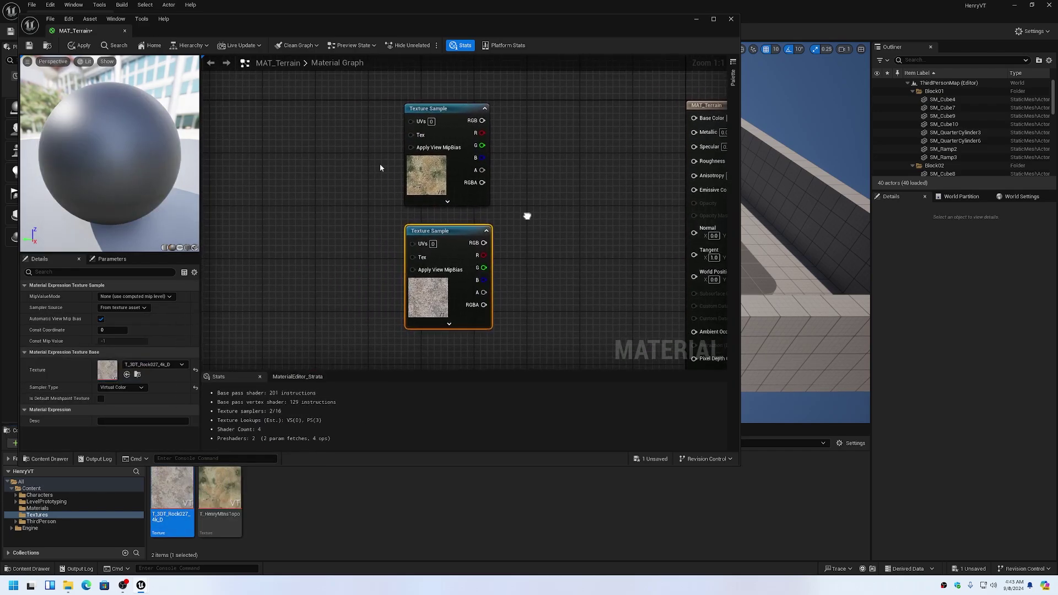
Add a Landscape Coords node beside the topo texture sample
right_click(270, 127)
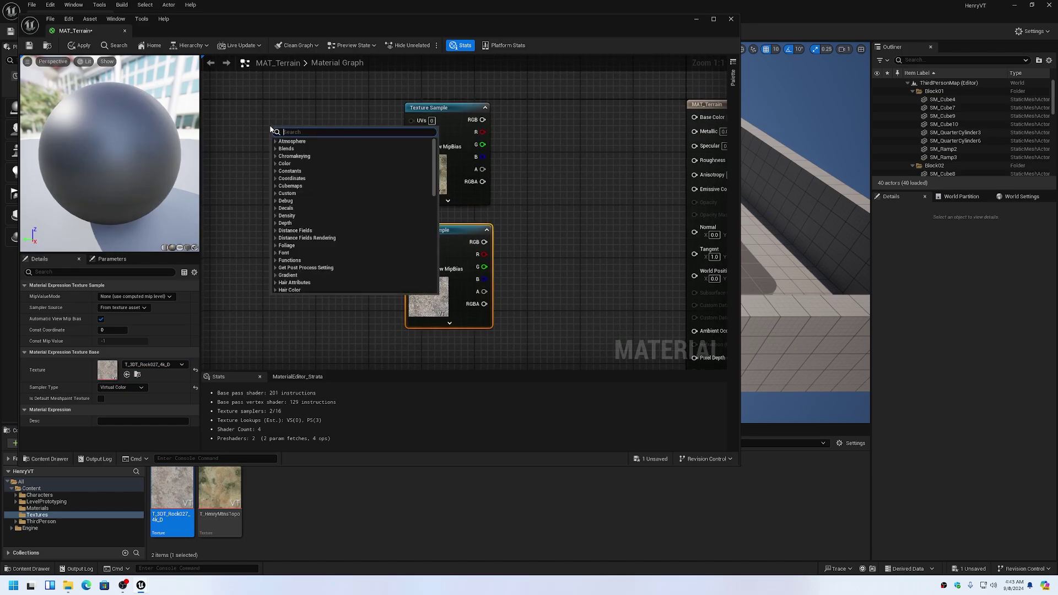
type("land")
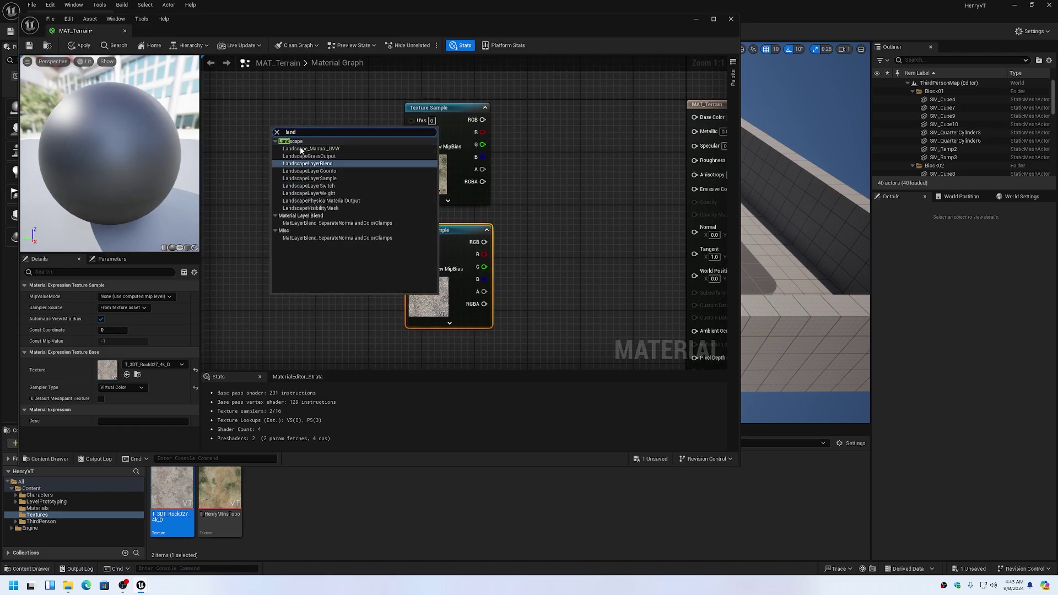
left_click(327, 172)
left_click_drag(298, 127, 412, 119)
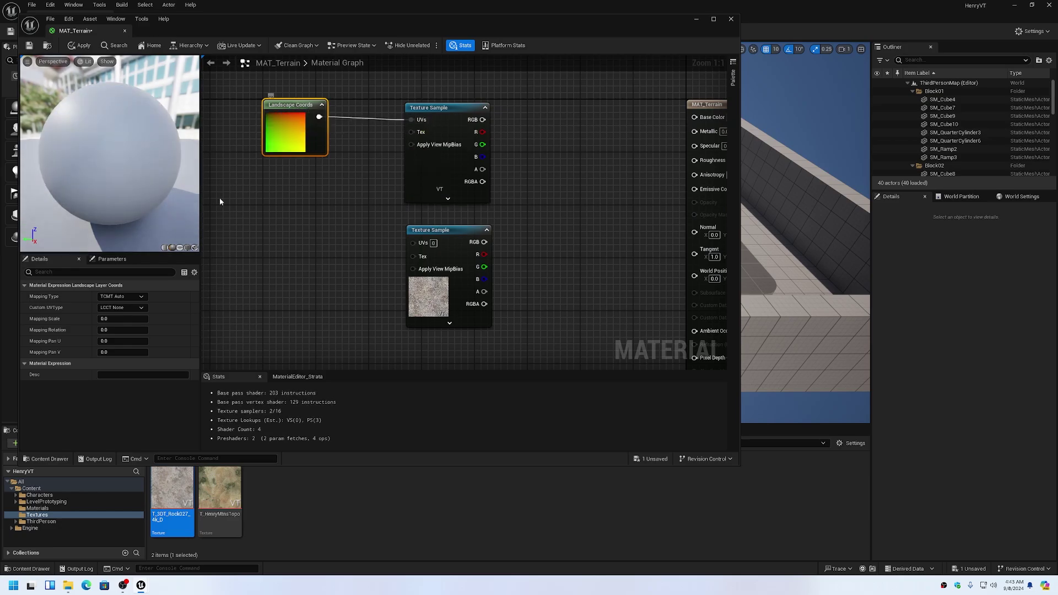
Set the Landscape Coords mapping scale to 16321 and stack the rock sample under the satellite sample
left_click(119, 319)
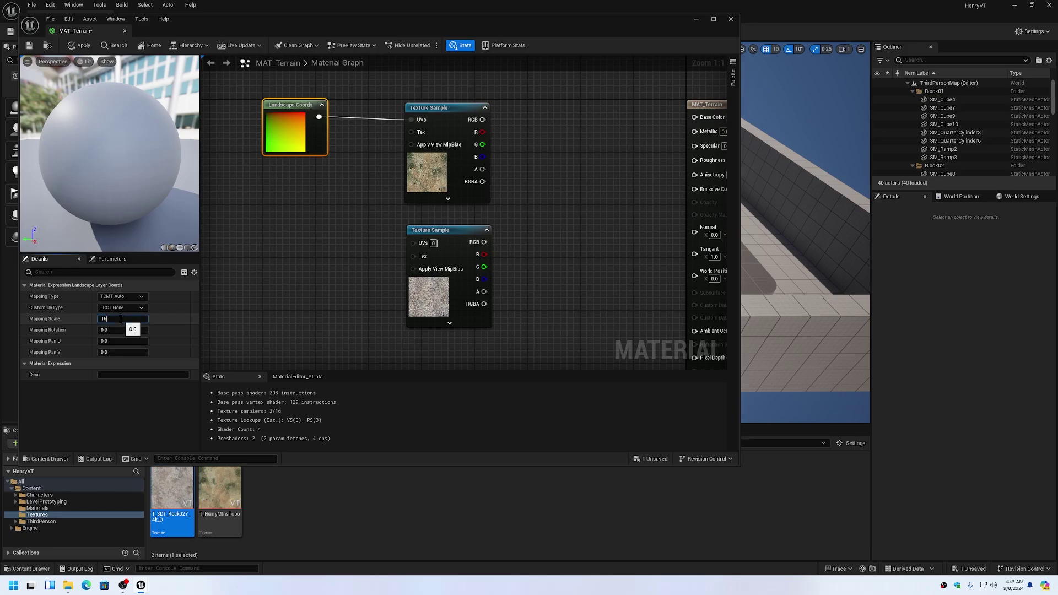
key("Tab")
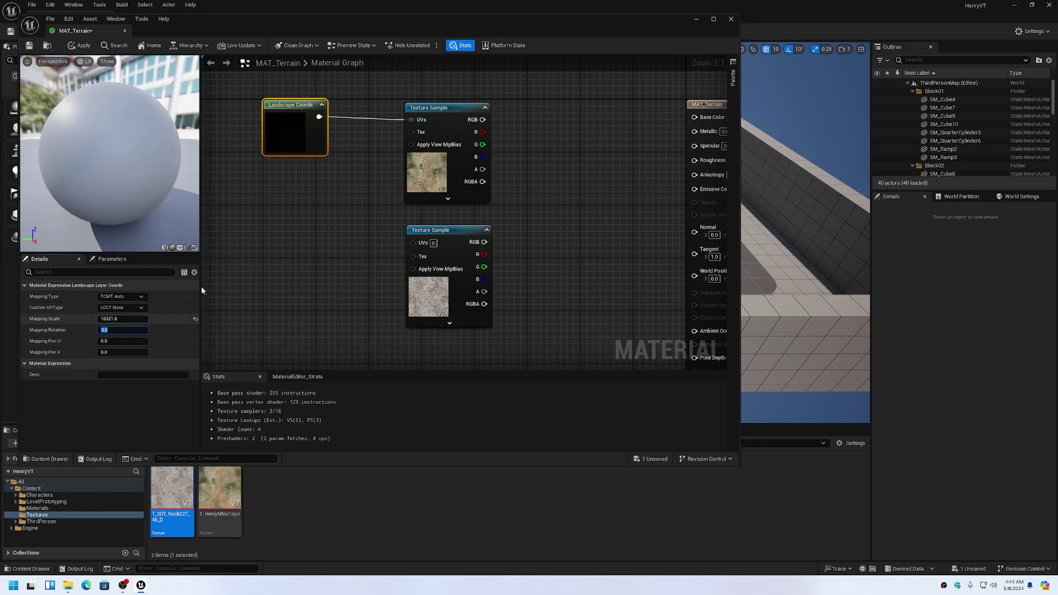
left_click(295, 107)
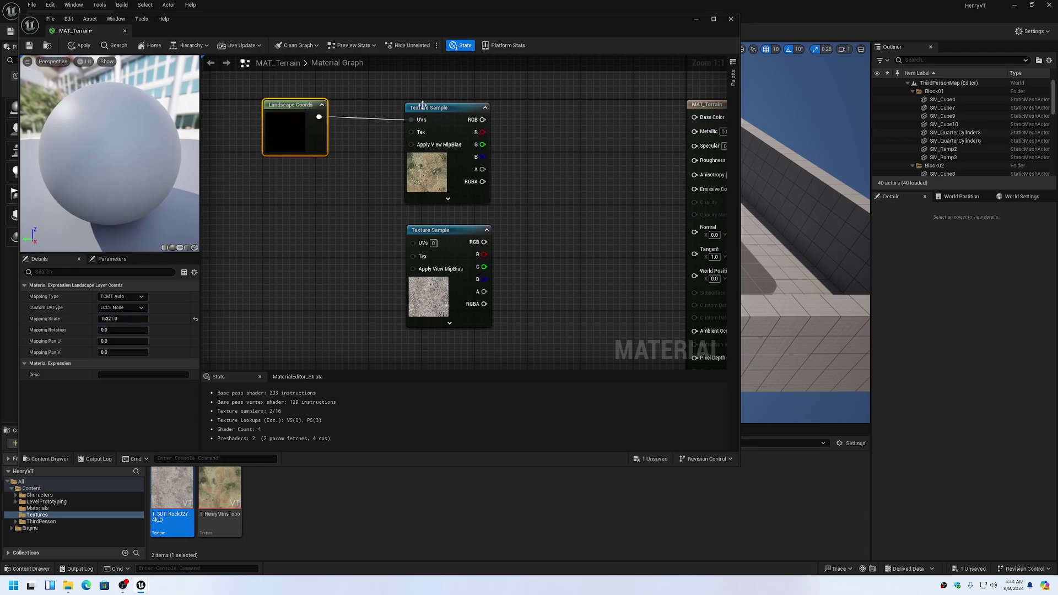
left_click_drag(425, 109, 390, 107)
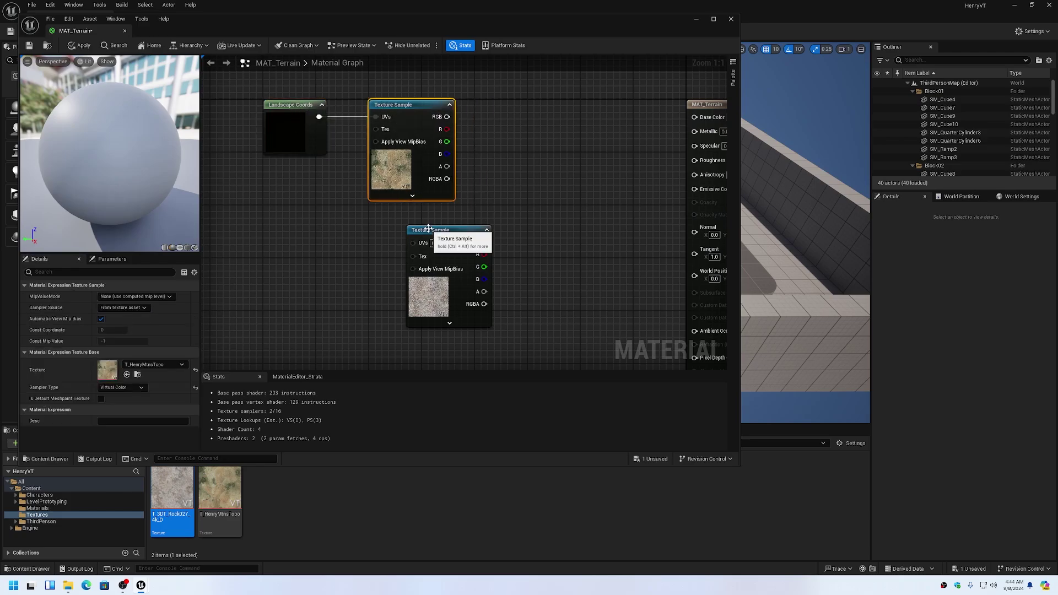
left_click_drag(429, 232, 390, 214)
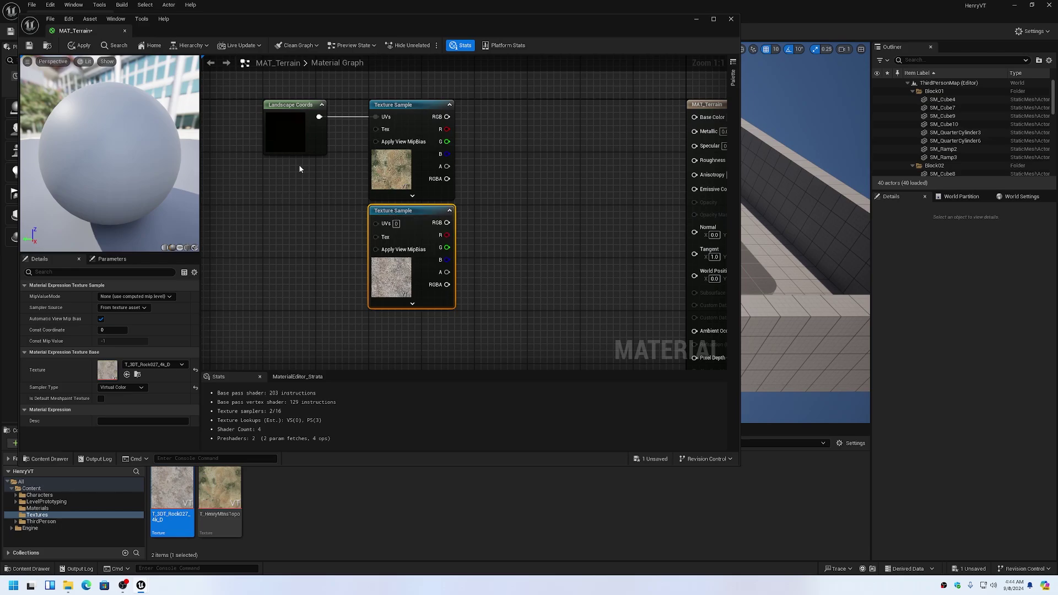
Duplicate Landscape Coords next to the rock sample and set its Mapping Scale to 127
left_click(277, 111)
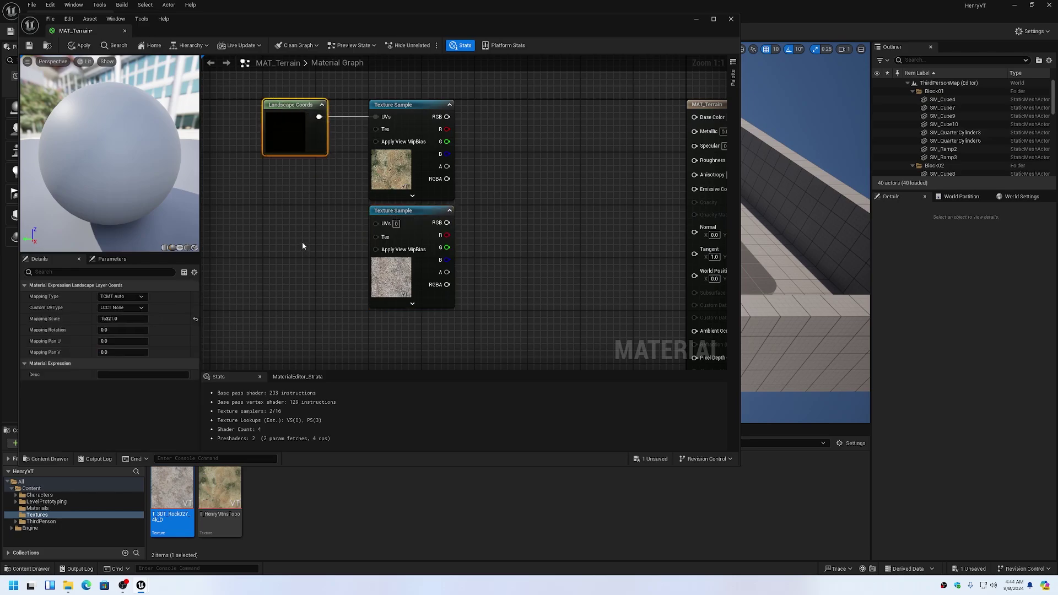
key("ctrl+w")
left_click_drag(318, 241, 376, 223)
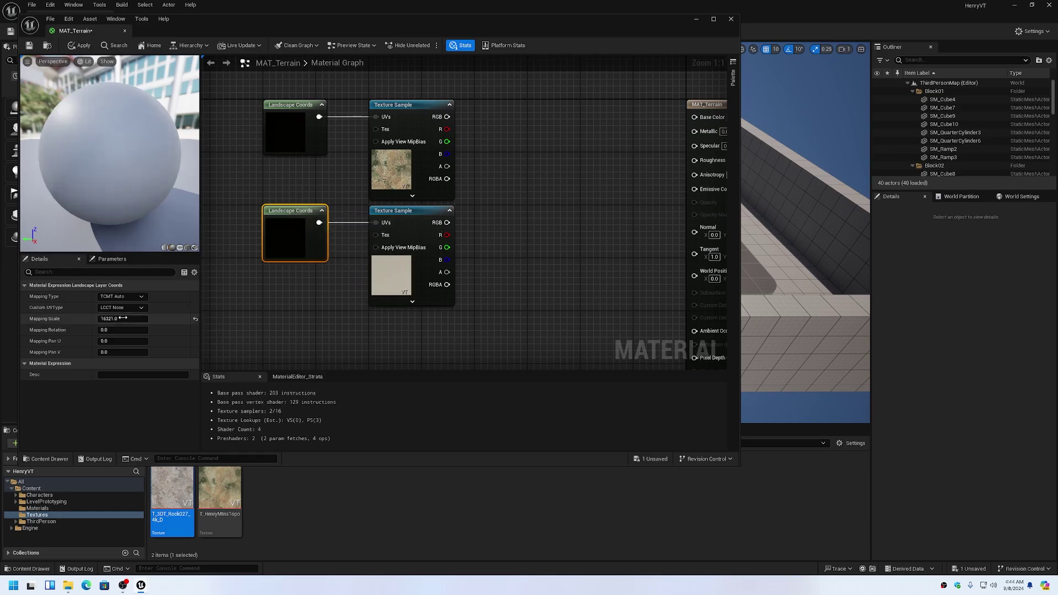
left_click(146, 318)
type("127")
key("Return")
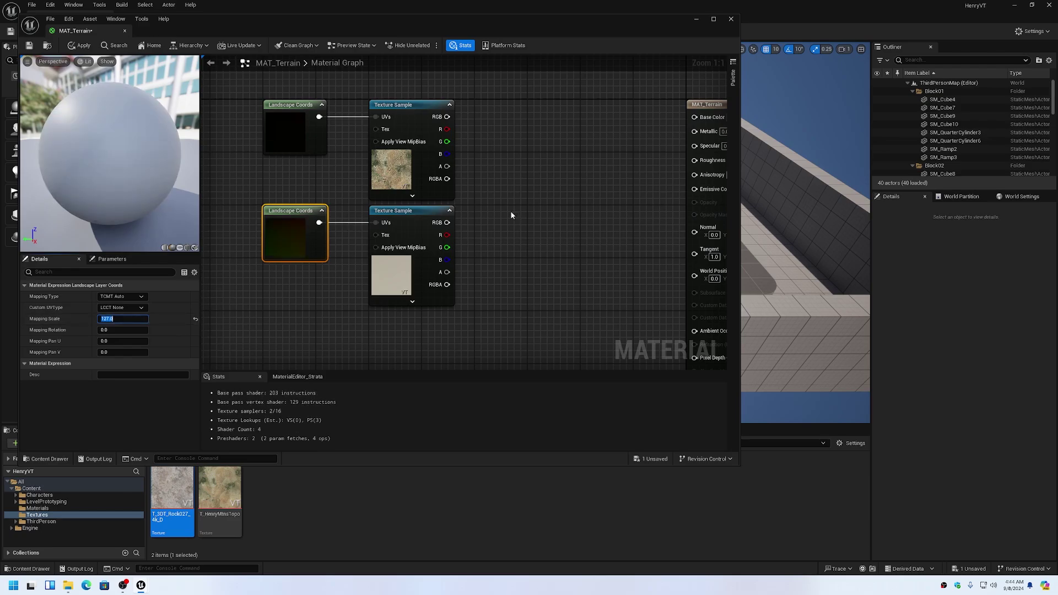
Add an Add node fed by the rock texture's RGB, with B set to 0.5
right_click(496, 218)
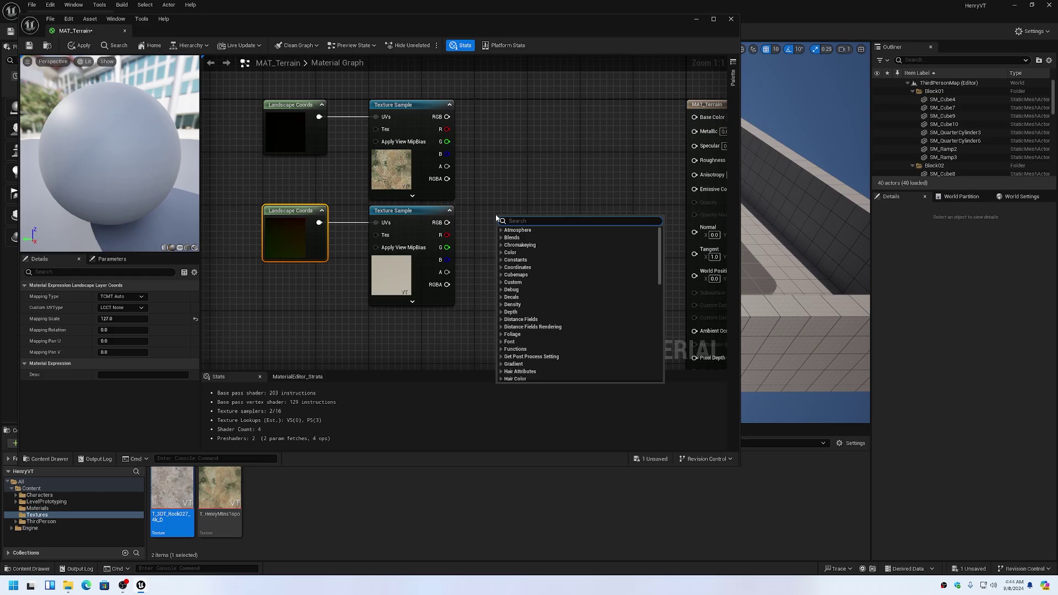
type("add")
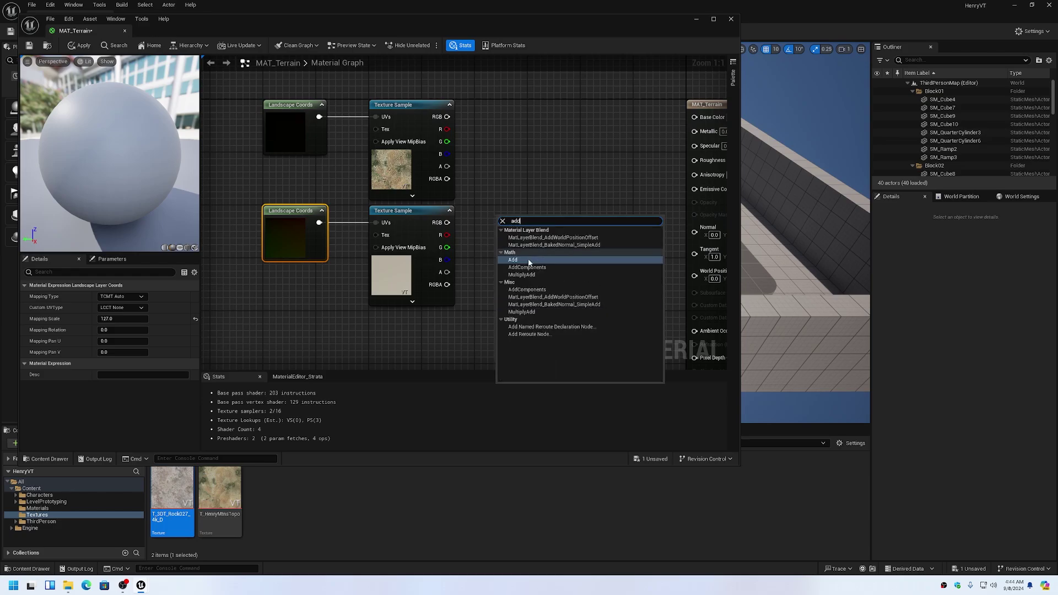
left_click(529, 261)
mouse_move(498, 213)
left_mouse_down()
mouse_move(474, 226)
mouse_move(485, 223)
left_mouse_up()
type("0.5")
key("ctrl+a")
type("0.5")
key("Return")
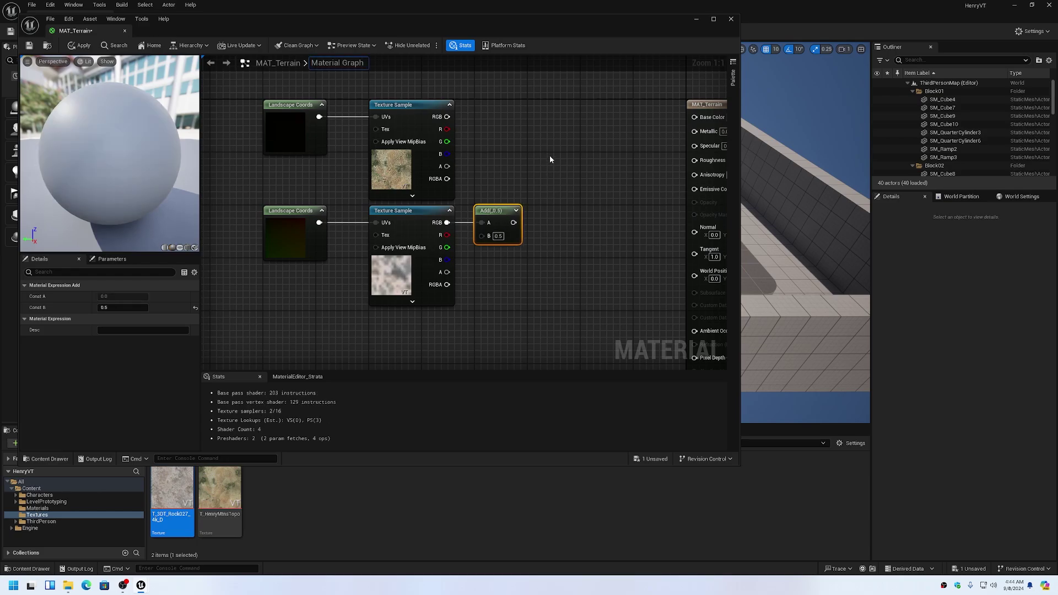
Add a Multiply node combining the satellite texture's RGB (A) with the Add result (B)
right_click(529, 142)
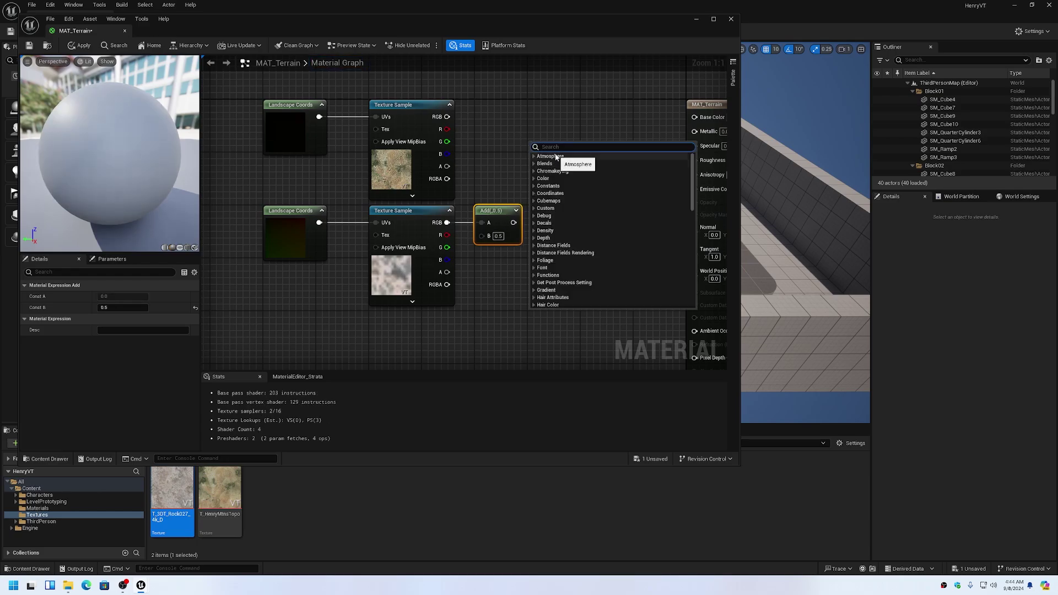
type("mul")
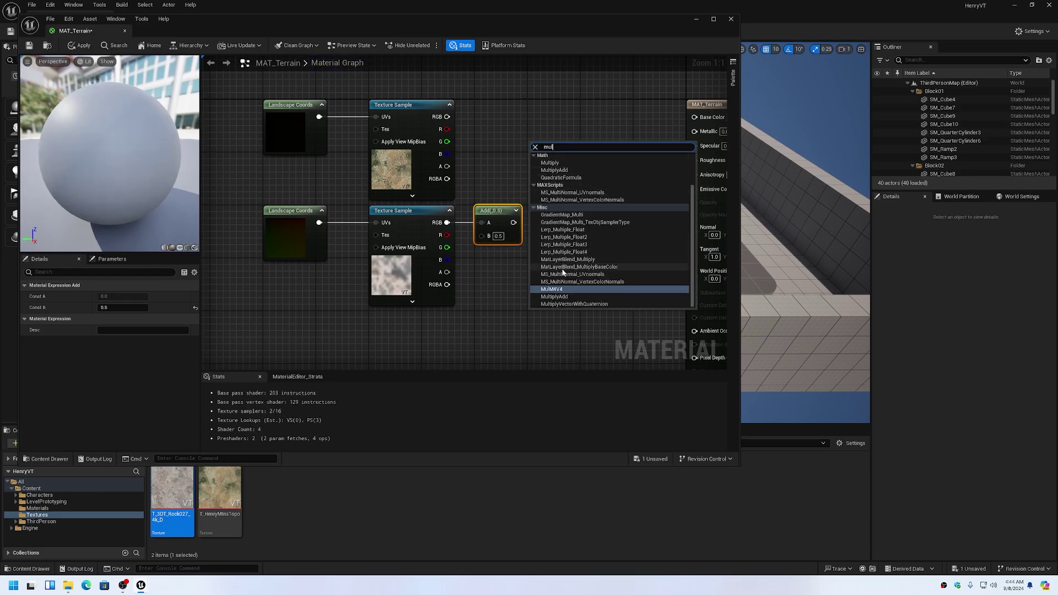
left_click(554, 163)
left_click_drag(554, 146, 553, 105)
left_click_drag(447, 117, 534, 117)
left_click_drag(514, 223, 535, 130)
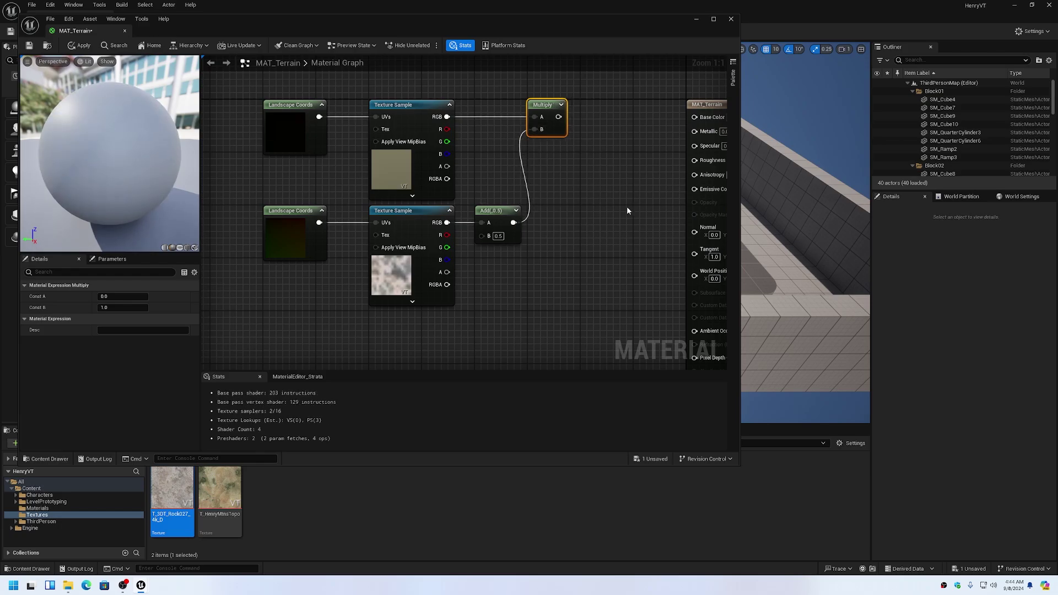
Add a Clamp node next to the Multiply node
right_click(585, 145)
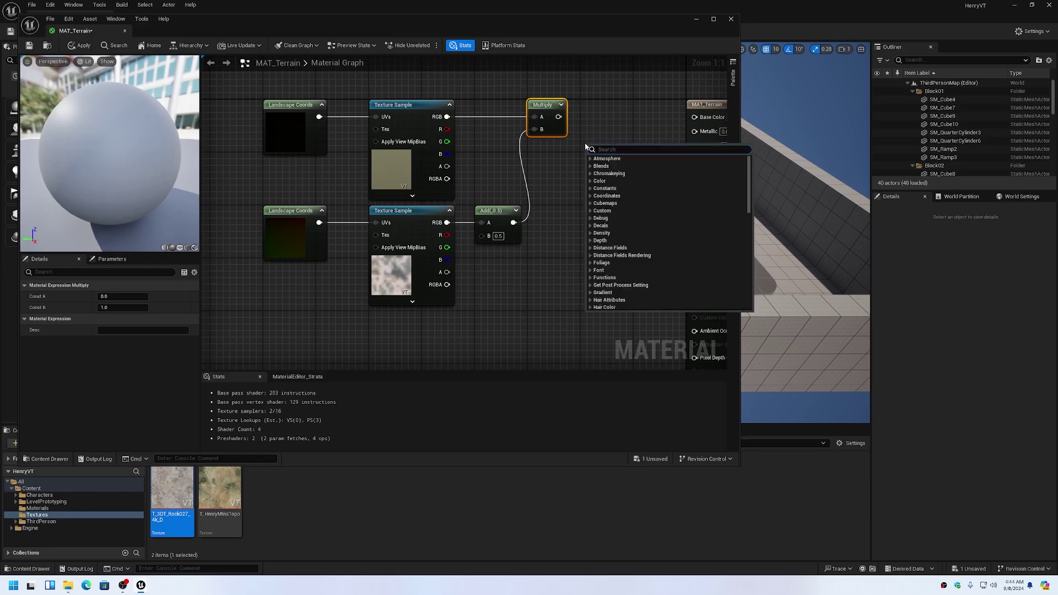
type("clamp")
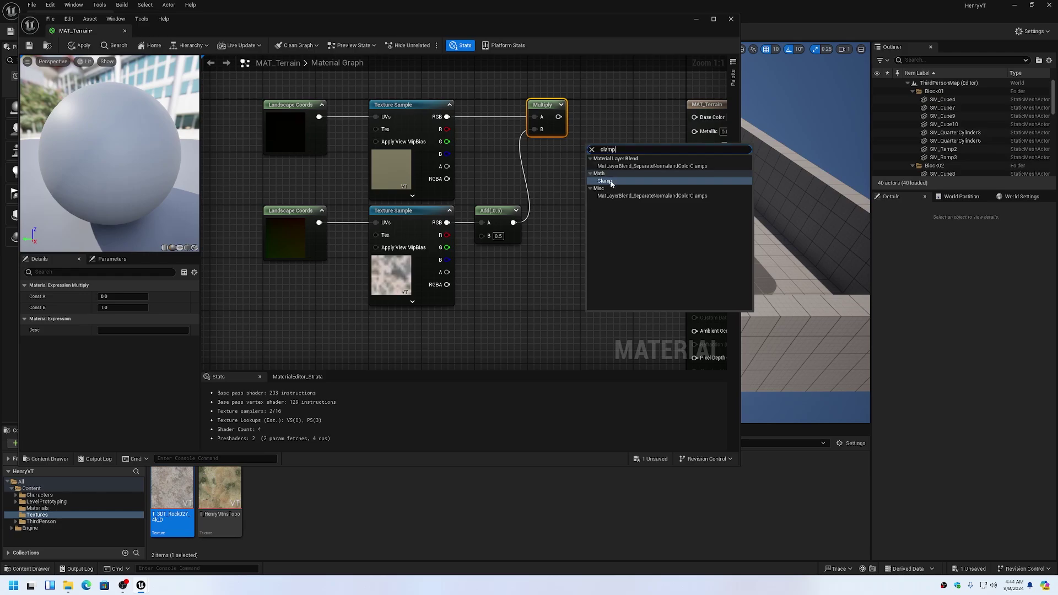
left_click(604, 181)
left_click_drag(608, 146, 695, 117)
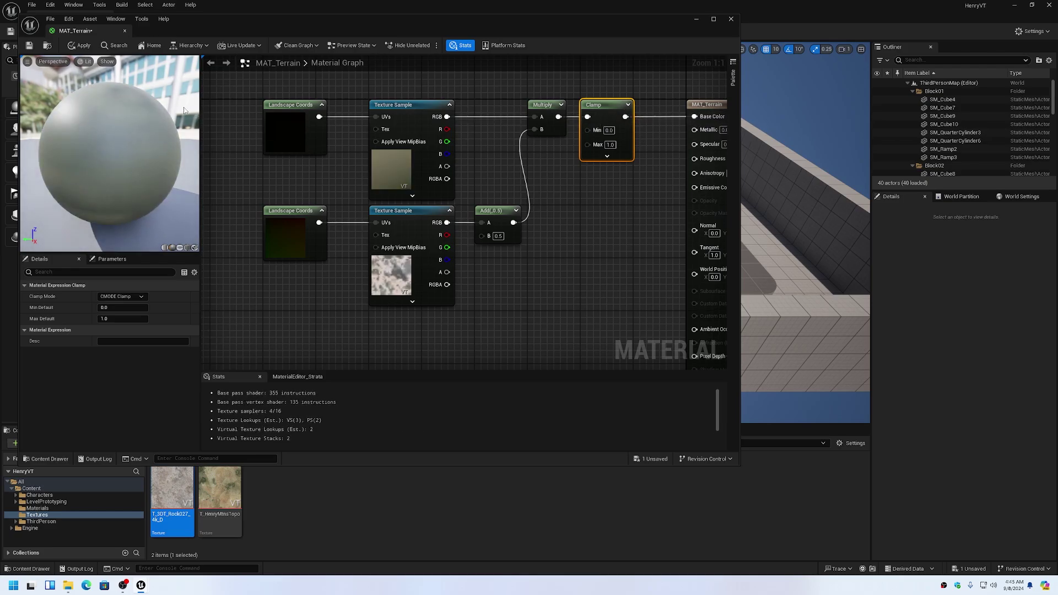
Apply and save MAT_Terrain, then close the material editor
left_click(80, 45)
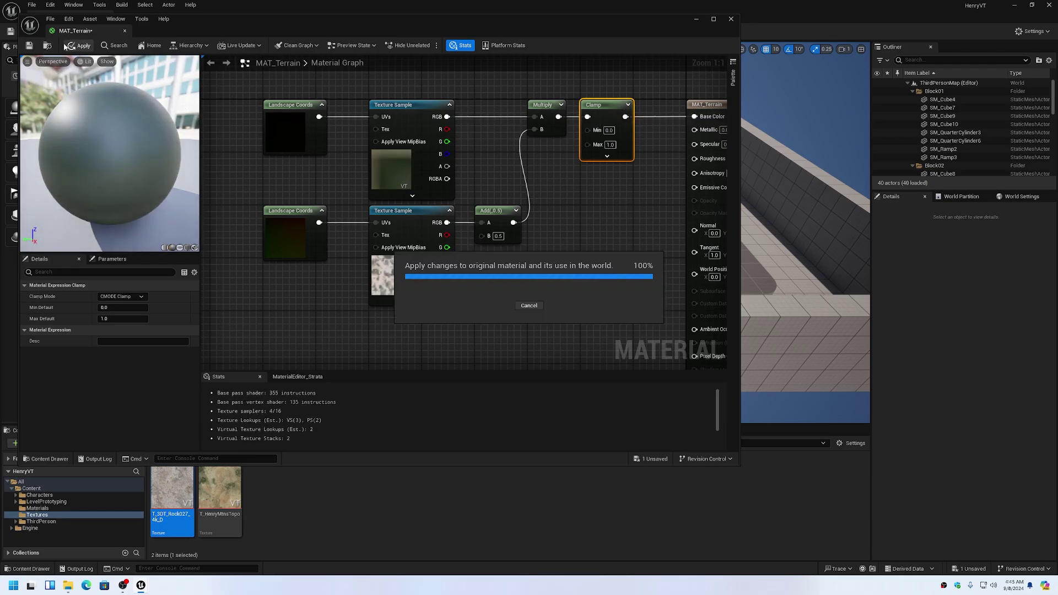
left_click(29, 45)
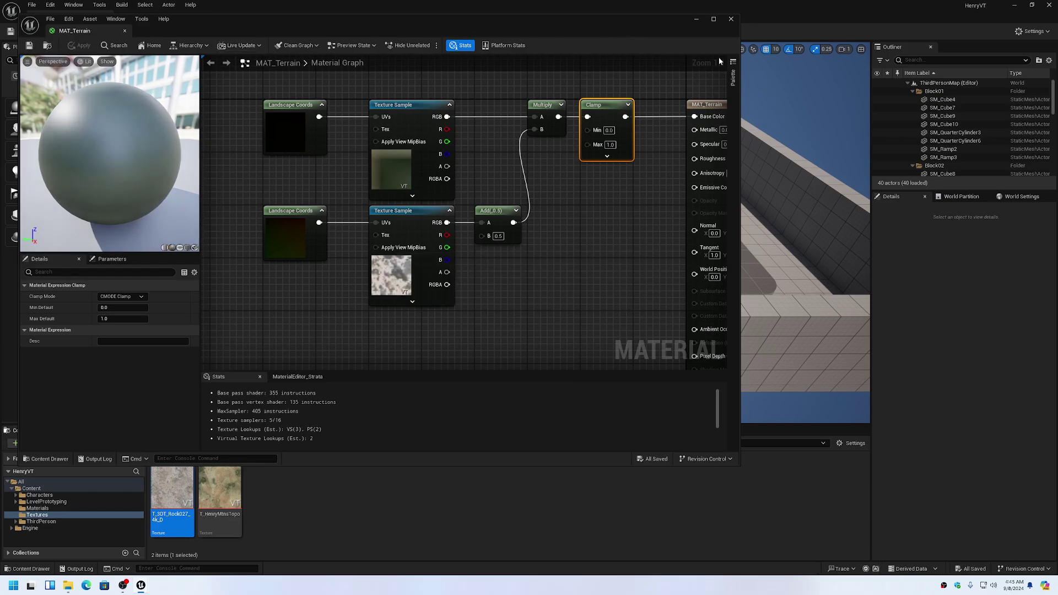
left_click(731, 20)
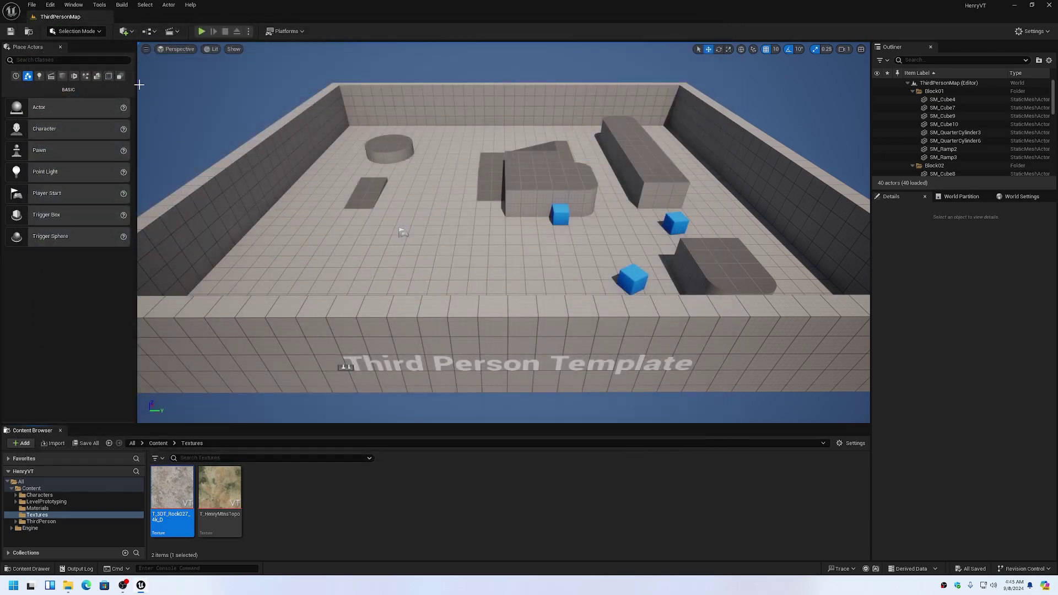
Switch to Landscape mode and load H_HenryMtns16321.png from drive D as the import heightmap
left_click(82, 32)
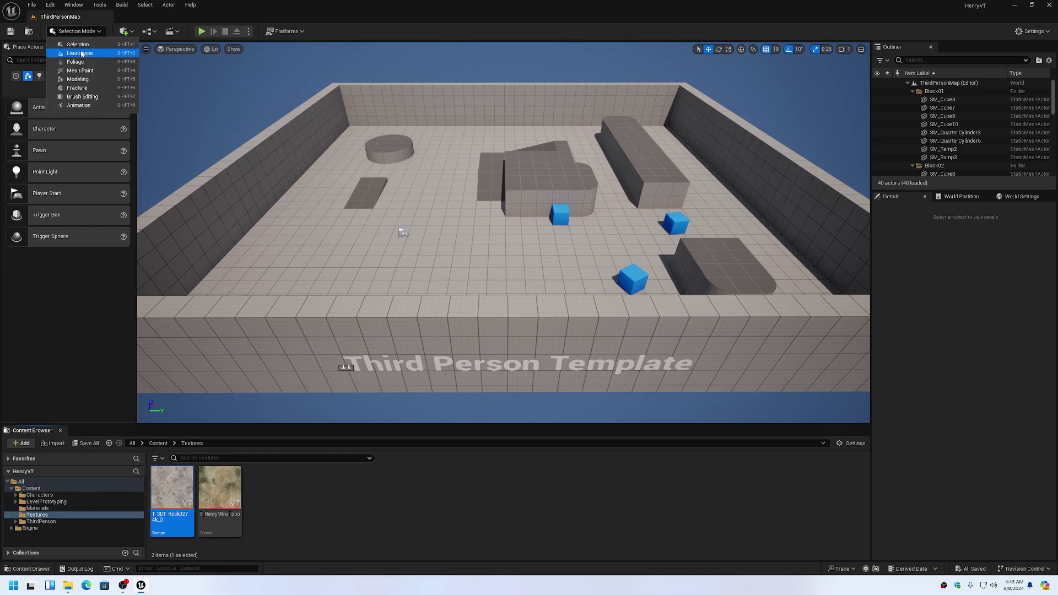
left_click(81, 52)
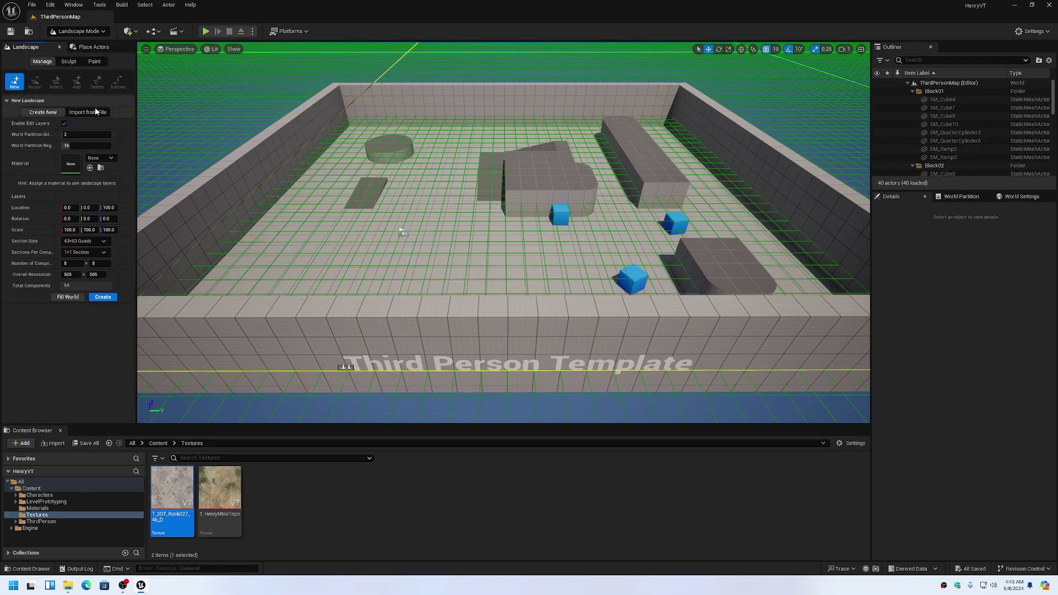
left_click(88, 112)
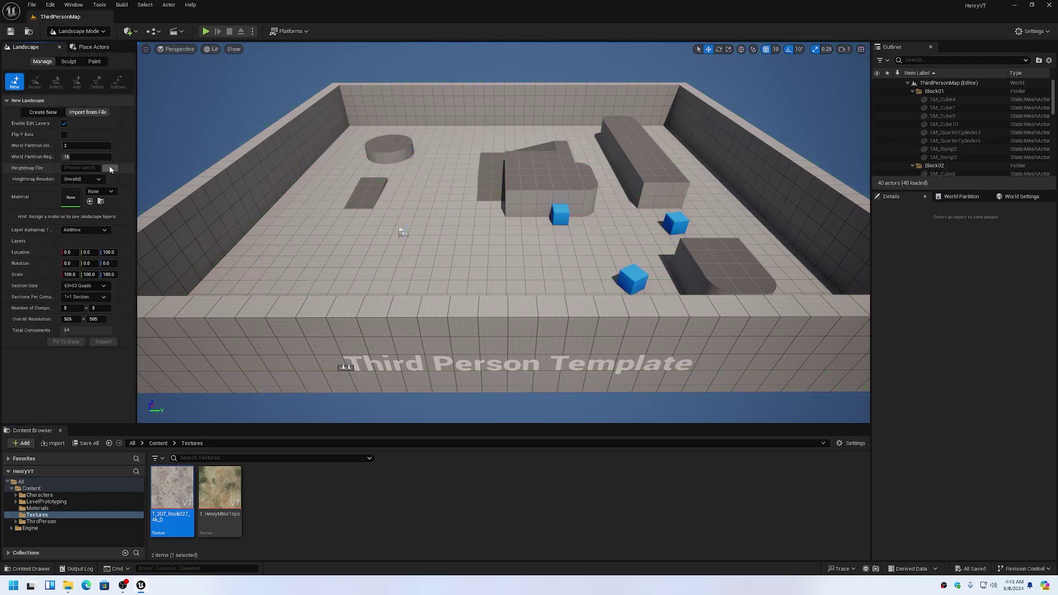
left_click(110, 168)
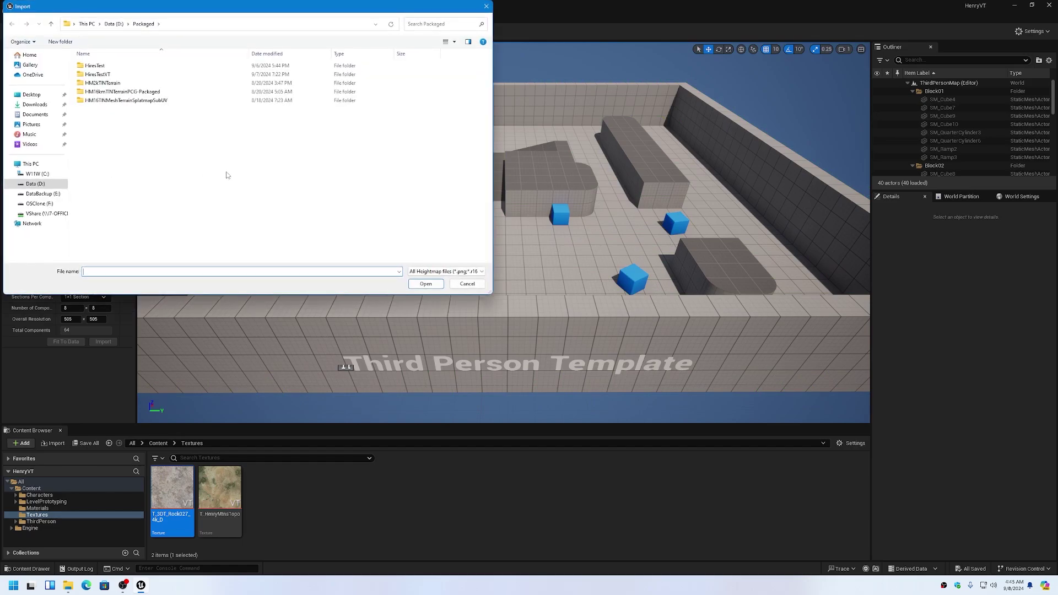
left_click(31, 185)
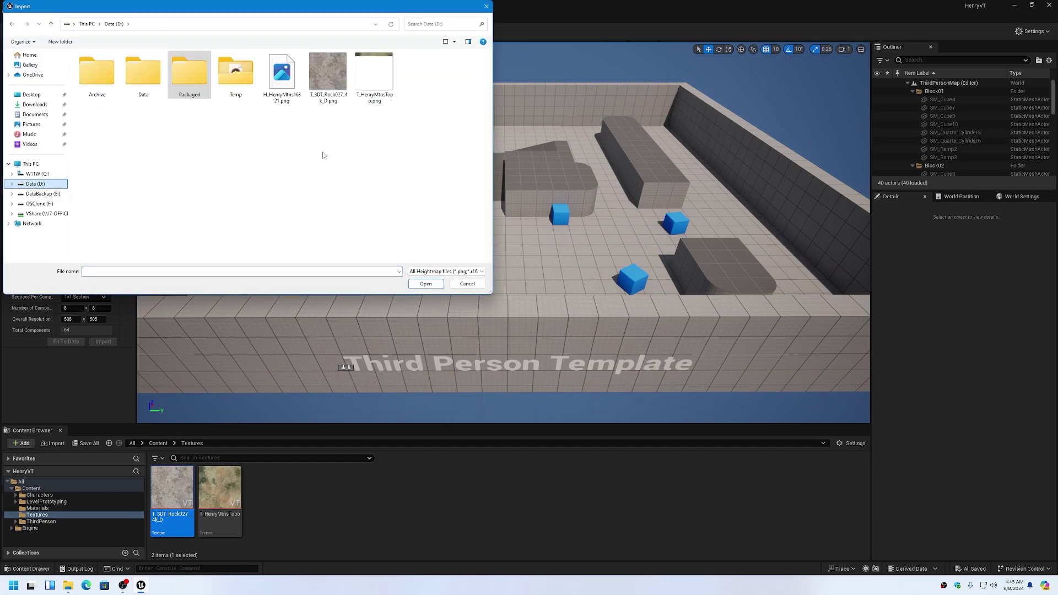
left_click(281, 76)
left_click(426, 284)
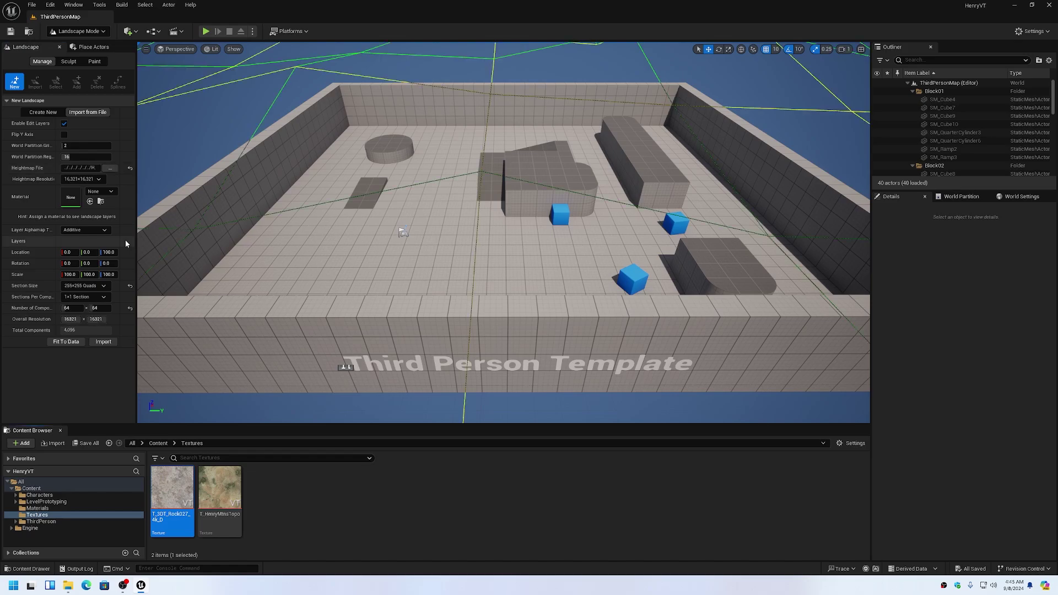
Try landscape Location Z values of 5000 and then 10000, checking the height in the viewport
right_click_drag(419, 237, 419, 193)
right_click_drag(322, 388, 474, 295)
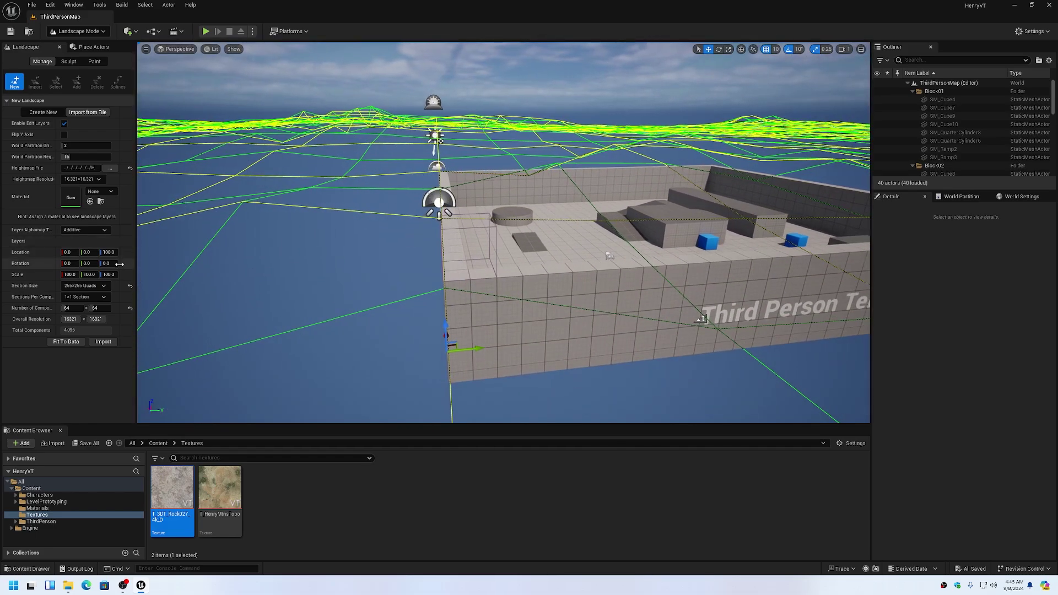
left_click(109, 252)
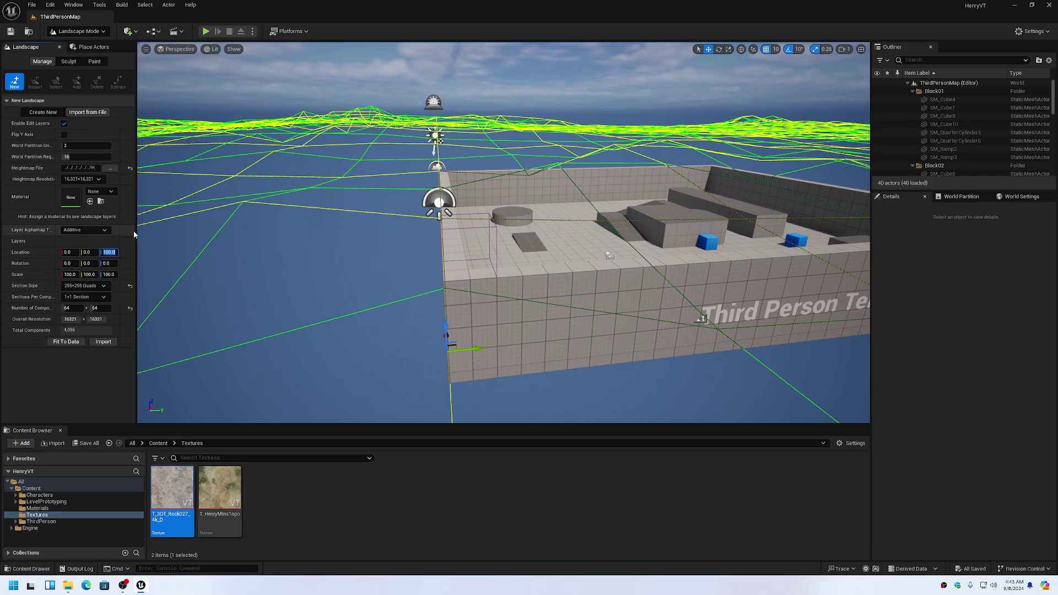
key("Tab")
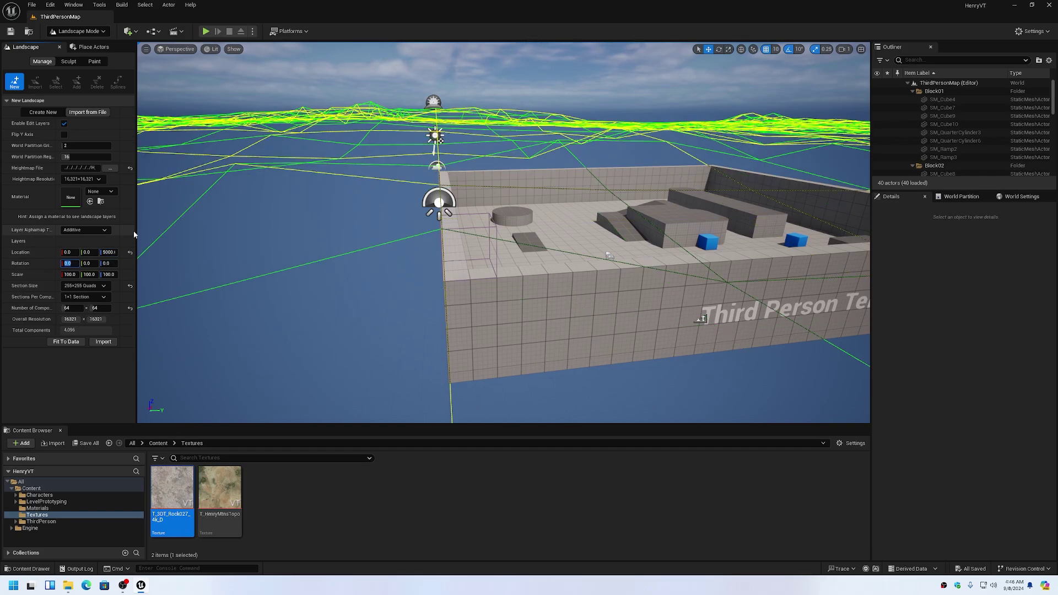
mouse_move(553, 217)
right_mouse_down()
mouse_move(550, 259)
mouse_move(553, 219)
right_mouse_up()
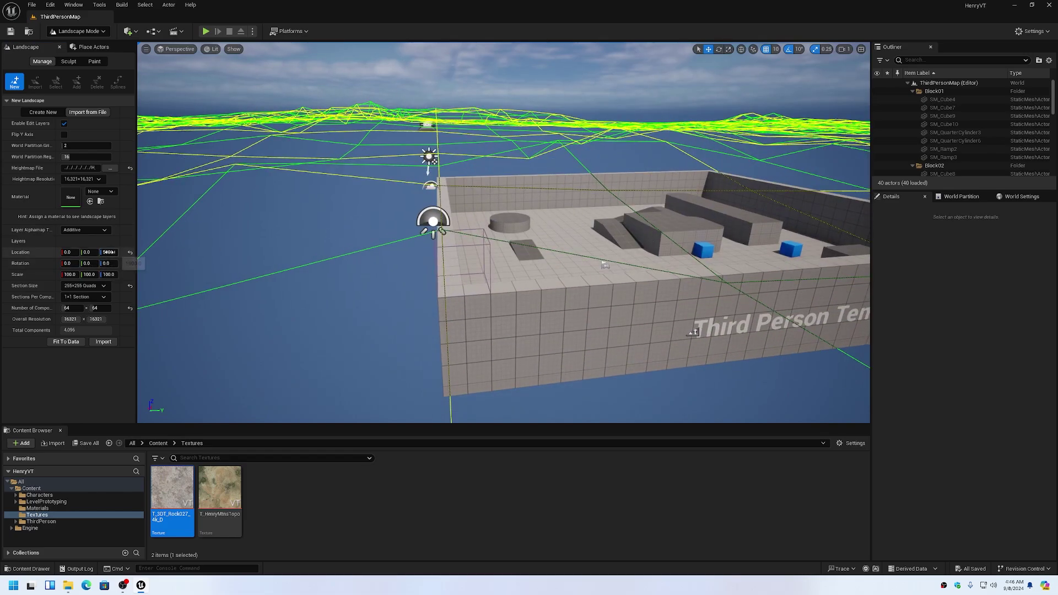
left_click(108, 252)
type("10")
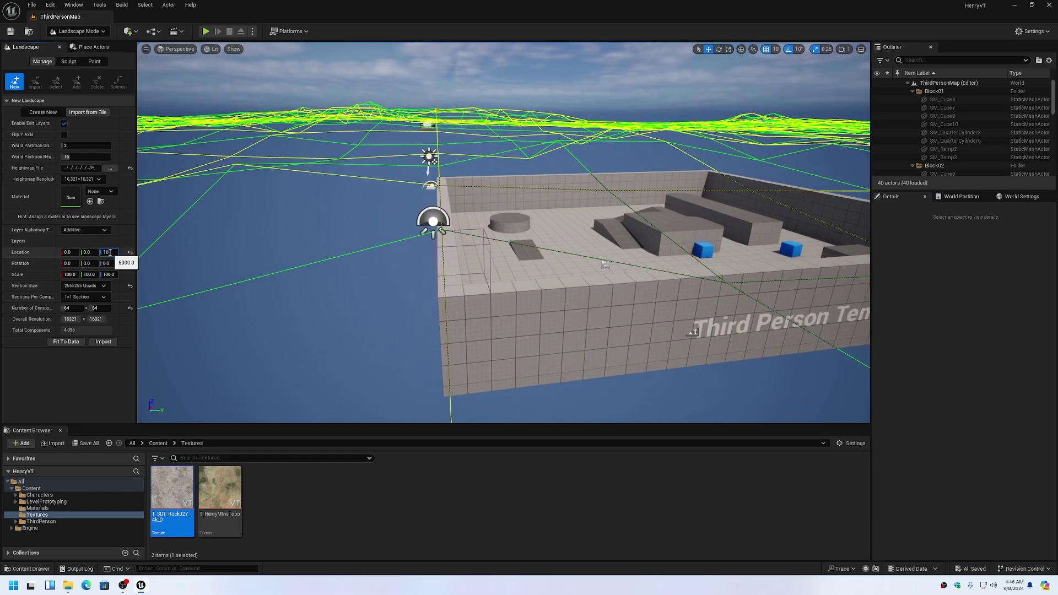
type("00")
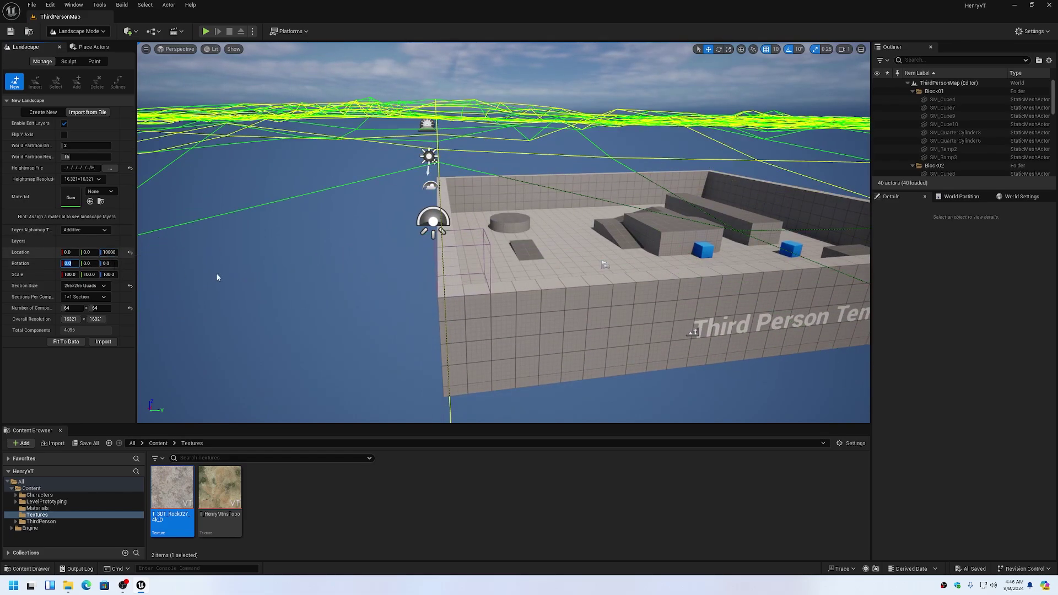
left_click(246, 274)
middle_click_drag(246, 274, 246, 231)
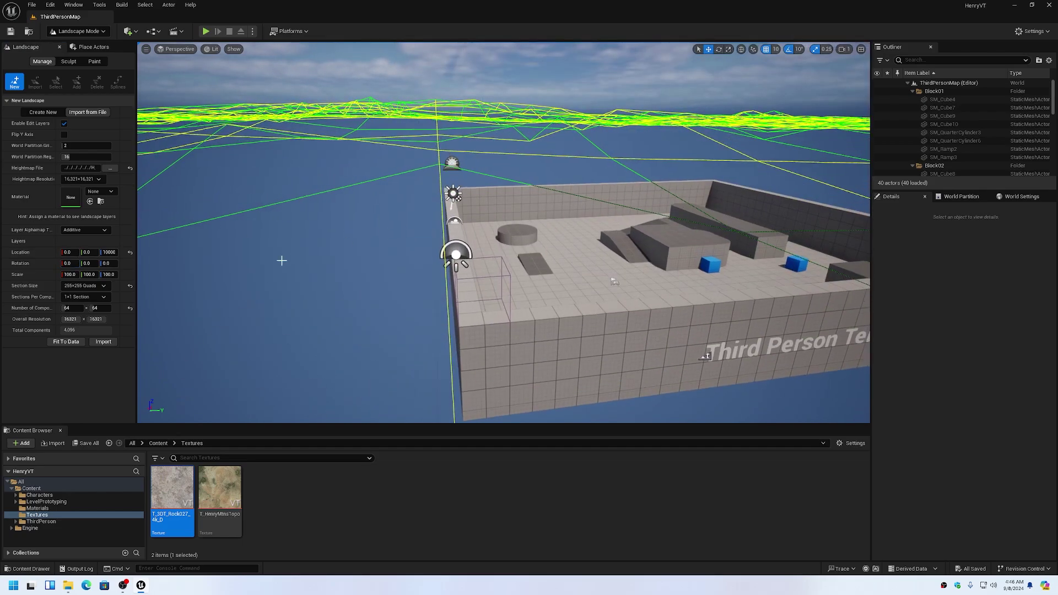
Set the new landscape's Location Z to 15000
left_click(108, 252)
type("15000")
key("Return")
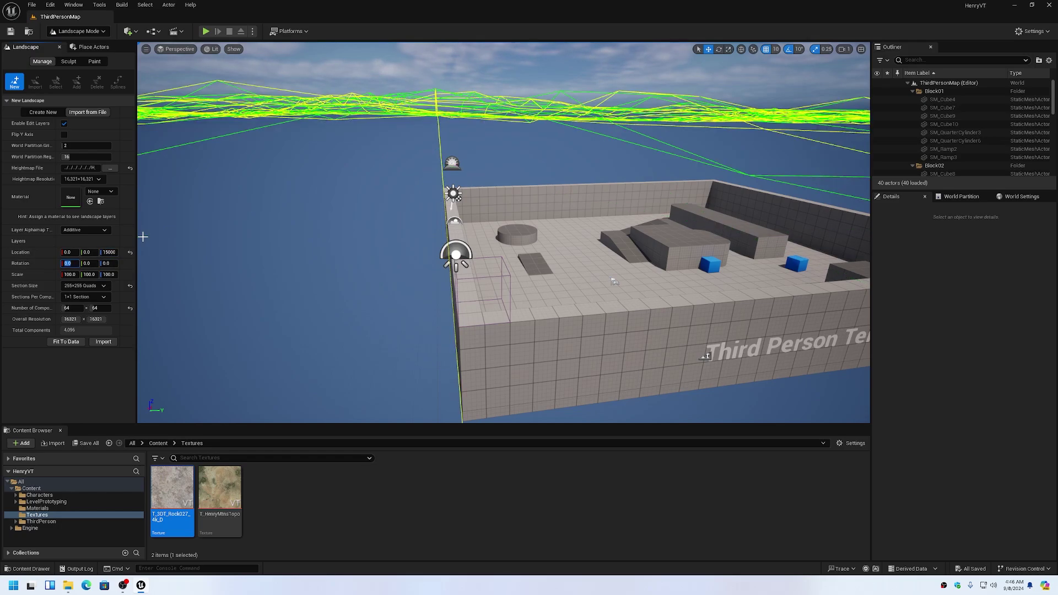
scroll(454, 250, "up", 5)
scroll(365, 244, "down", 8)
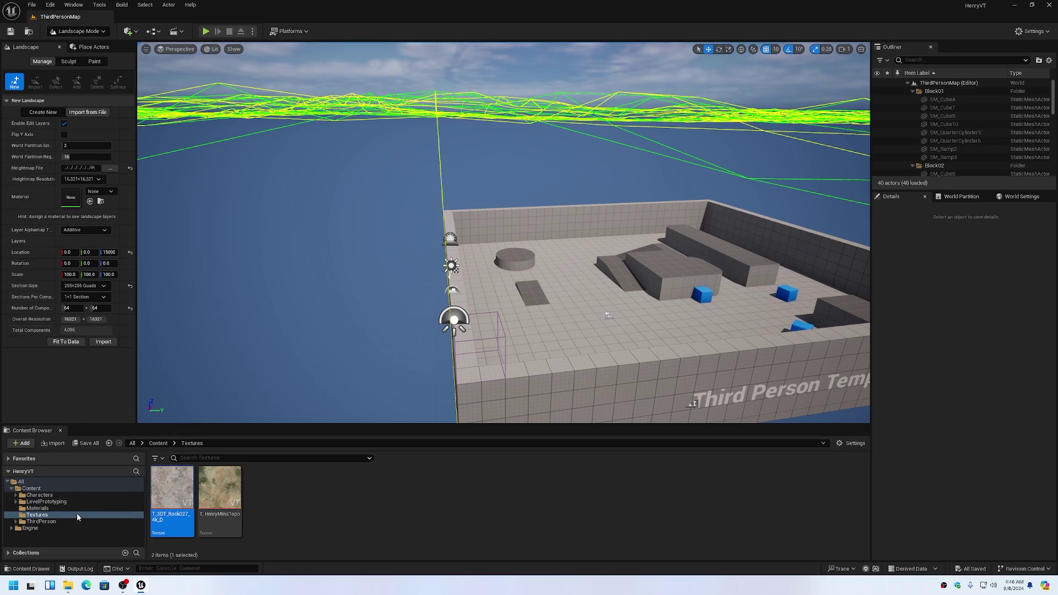
Assign MAT_Terrain as the landscape material and import the Henry Mountains landscape
left_click(38, 508)
left_click_drag(172, 488, 73, 196)
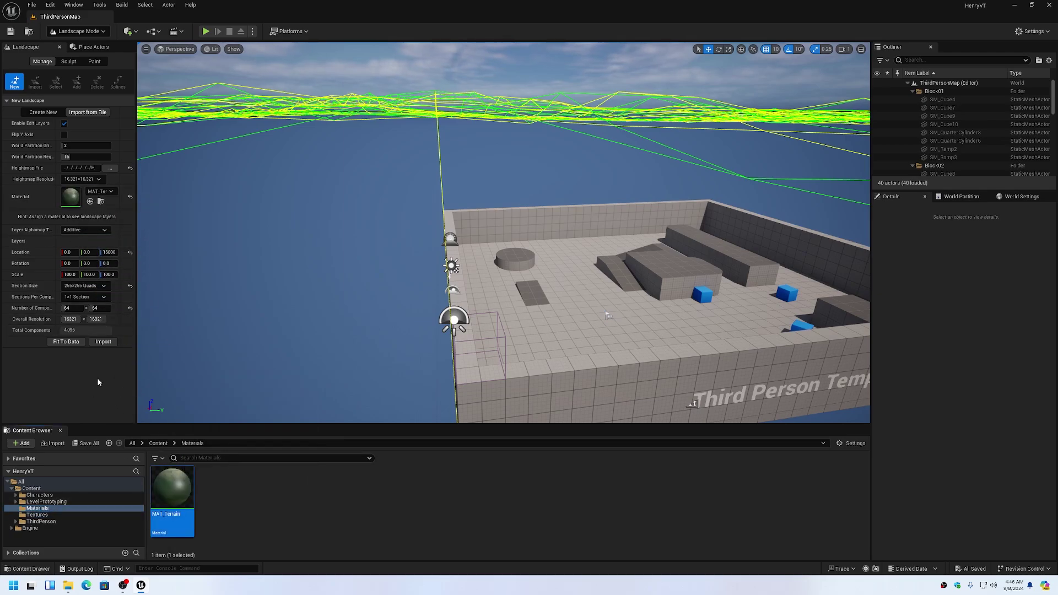
left_click(103, 343)
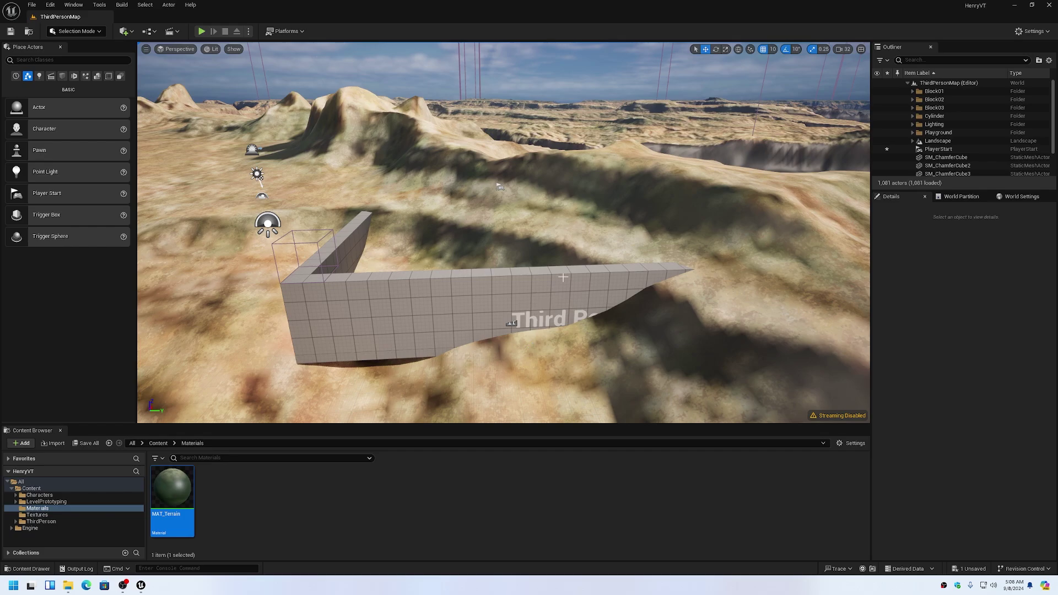
Fly across and tilt over the canyon terrain to survey it, then focus the view on PlayerStart
right_click_drag(533, 345, 493, 342)
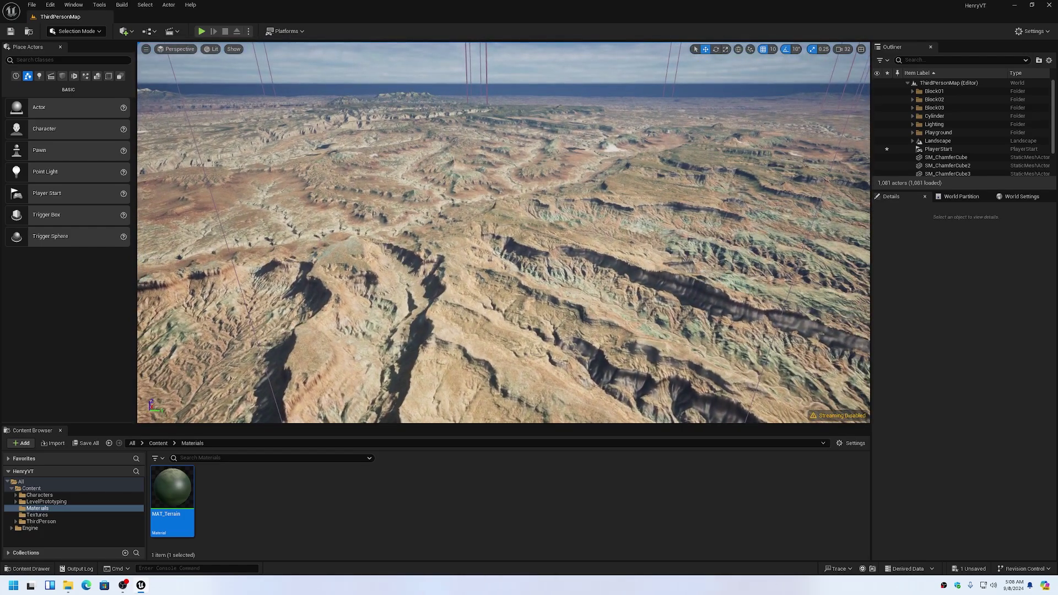
mouse_move(493, 342)
right_mouse_down()
mouse_move(493, 322)
mouse_move(498, 353)
mouse_move(491, 334)
right_mouse_up()
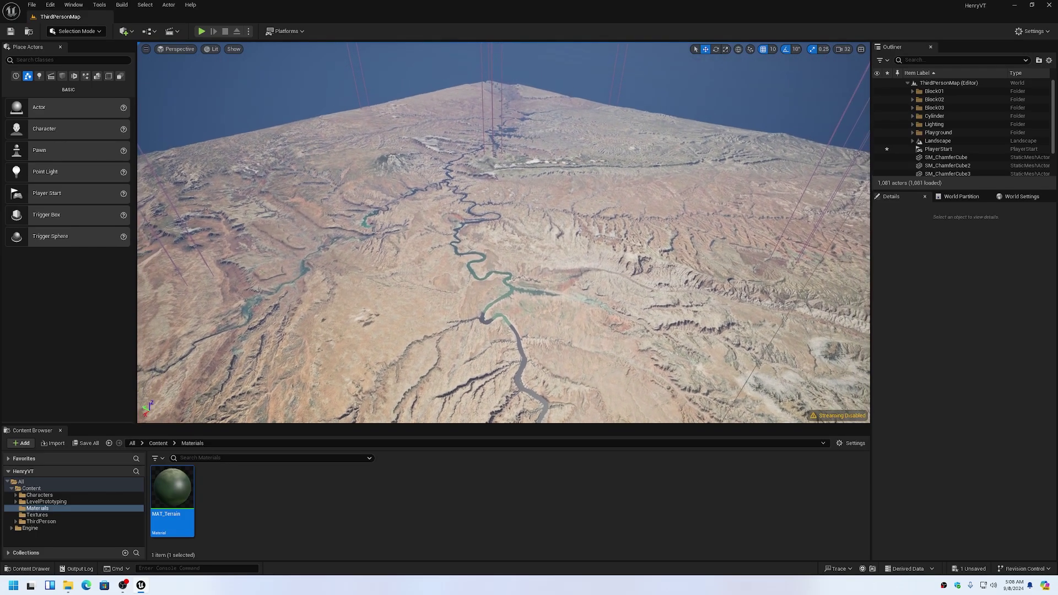
right_click_drag(491, 334, 424, 321)
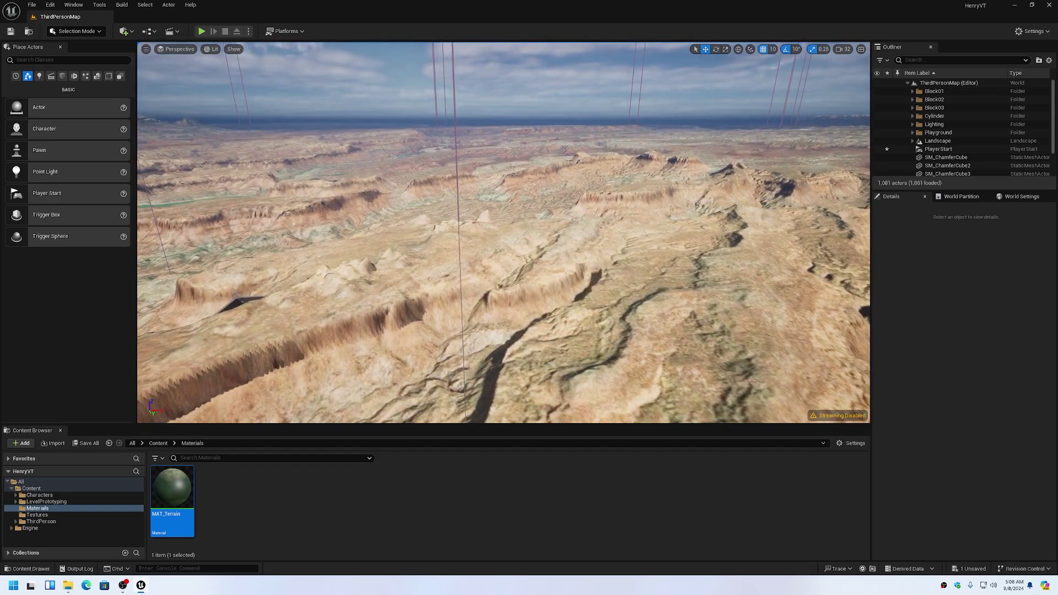
double_click(941, 150)
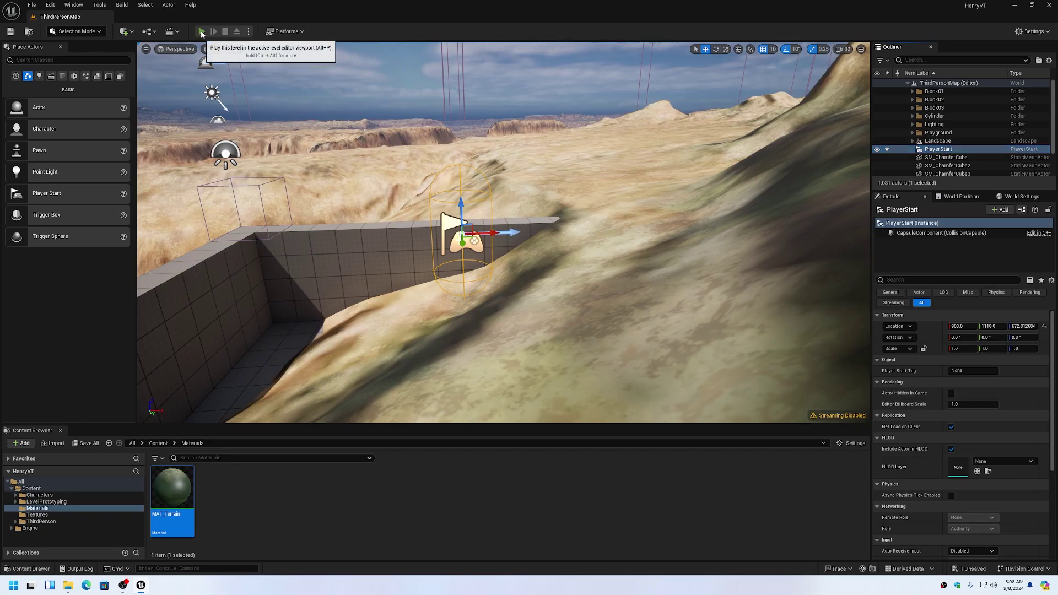
Start a play session and run the character forward up the hill along the ridge
left_click(202, 31)
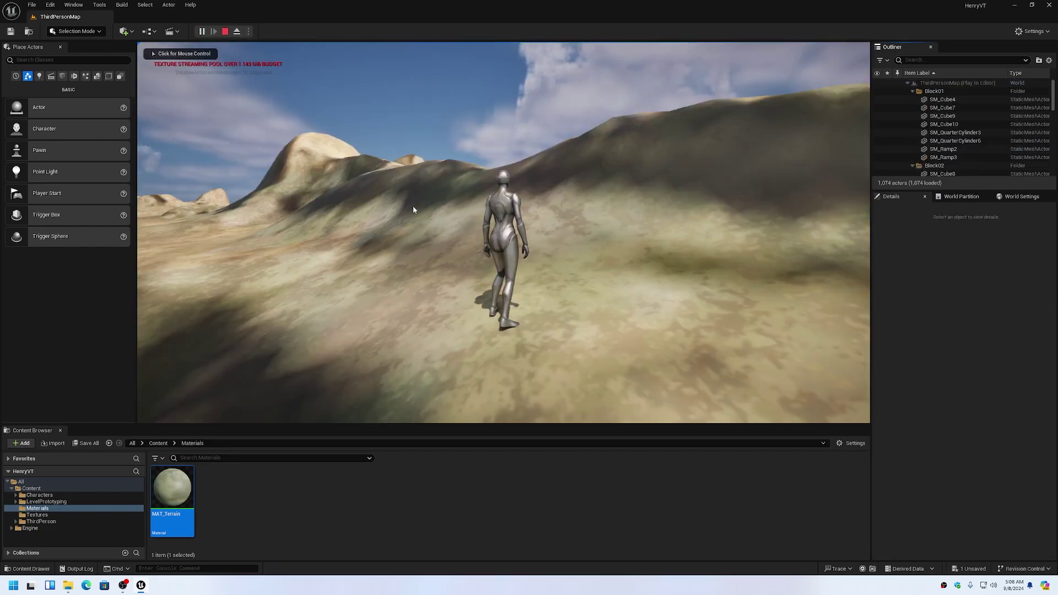
left_click(413, 209)
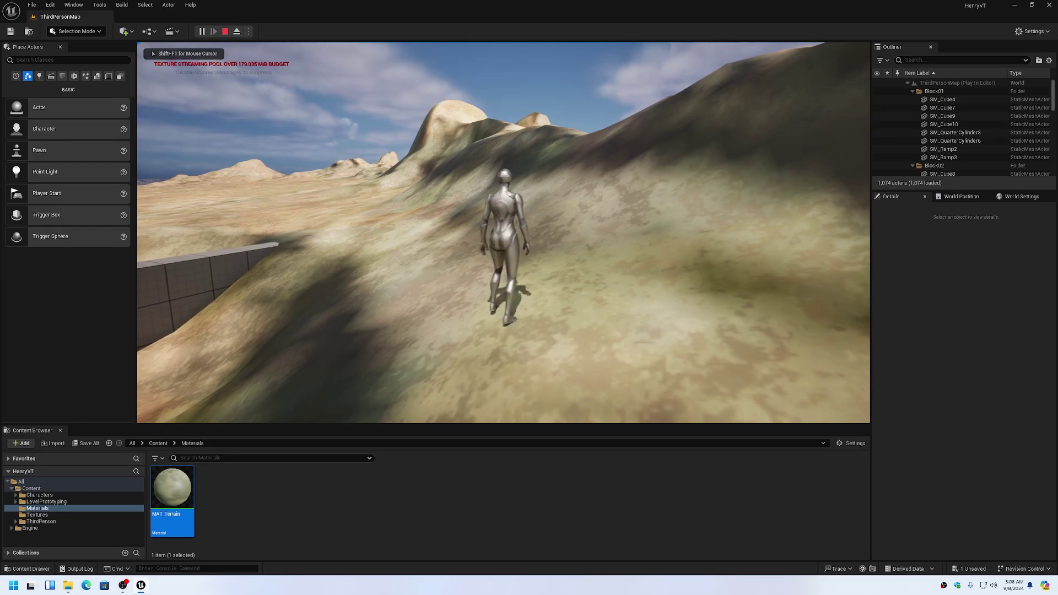
key("w")
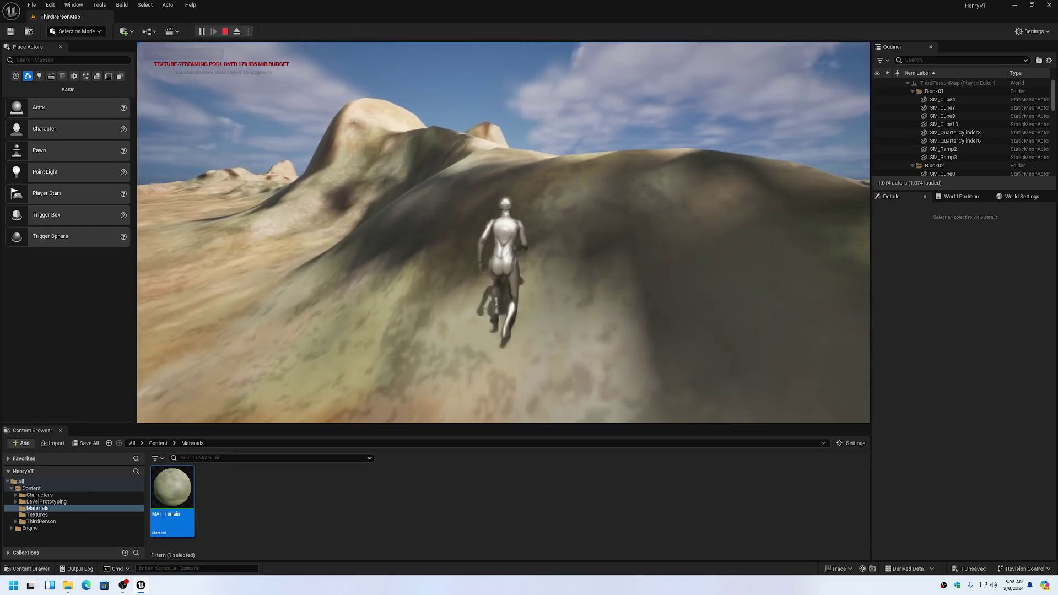
key("w")
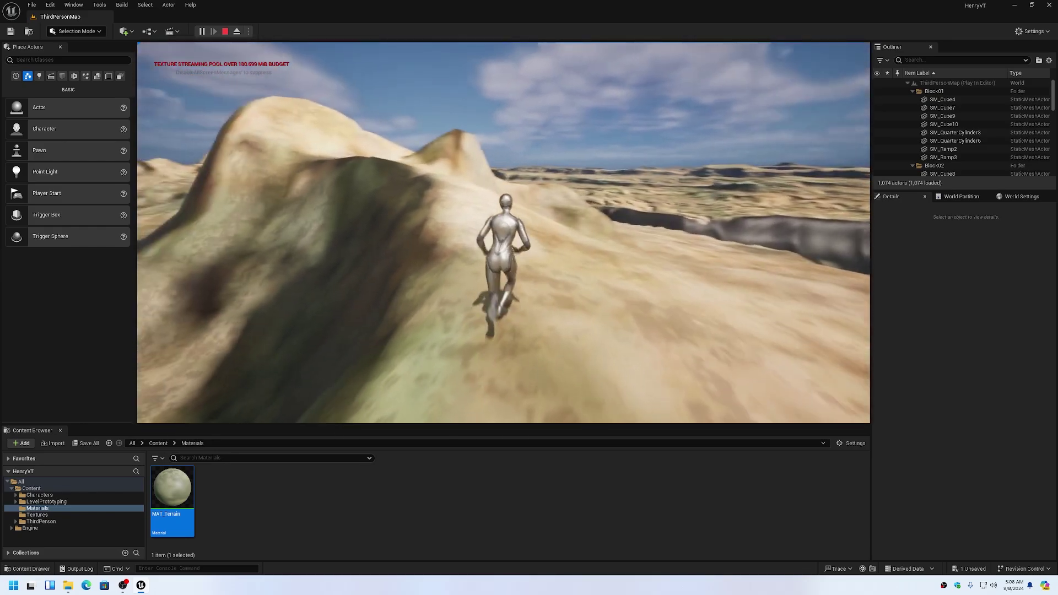
key("w")
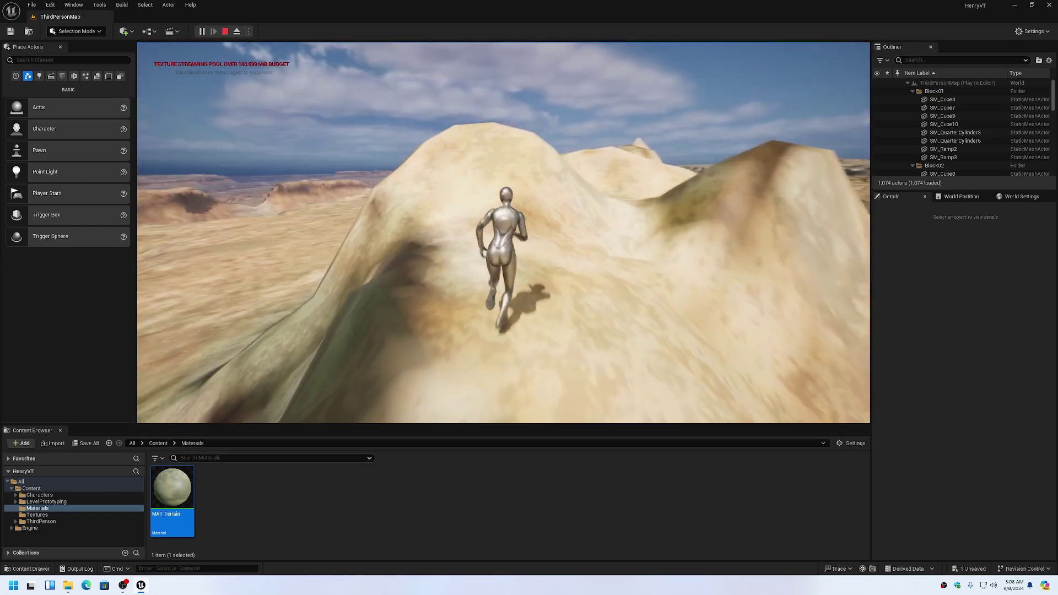
key("w")
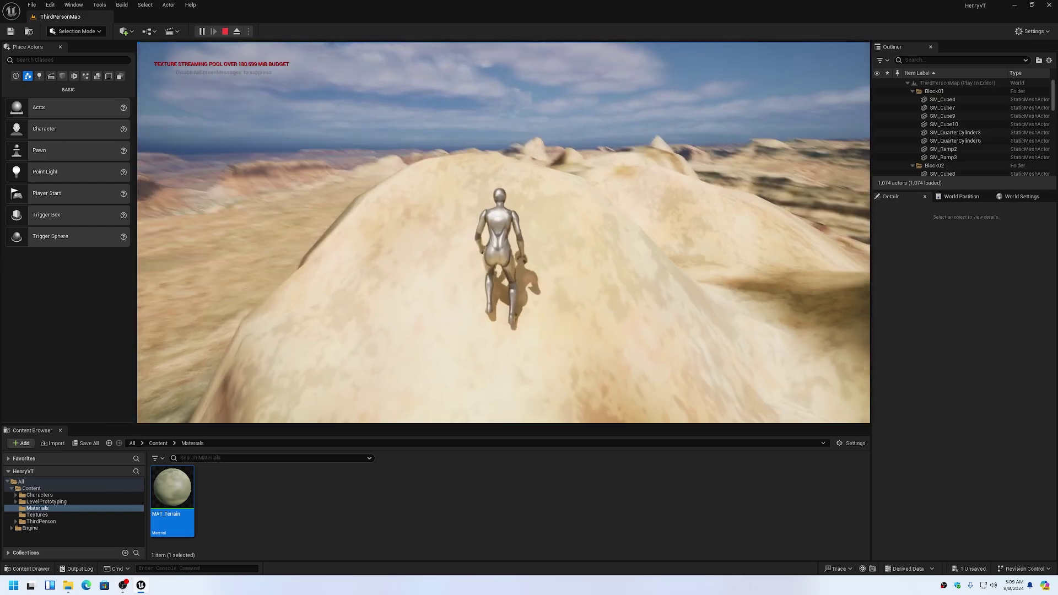
Jump on the ridge, then run along the sand ridge toward the canyon and across the plateau
key("w")
key("space")
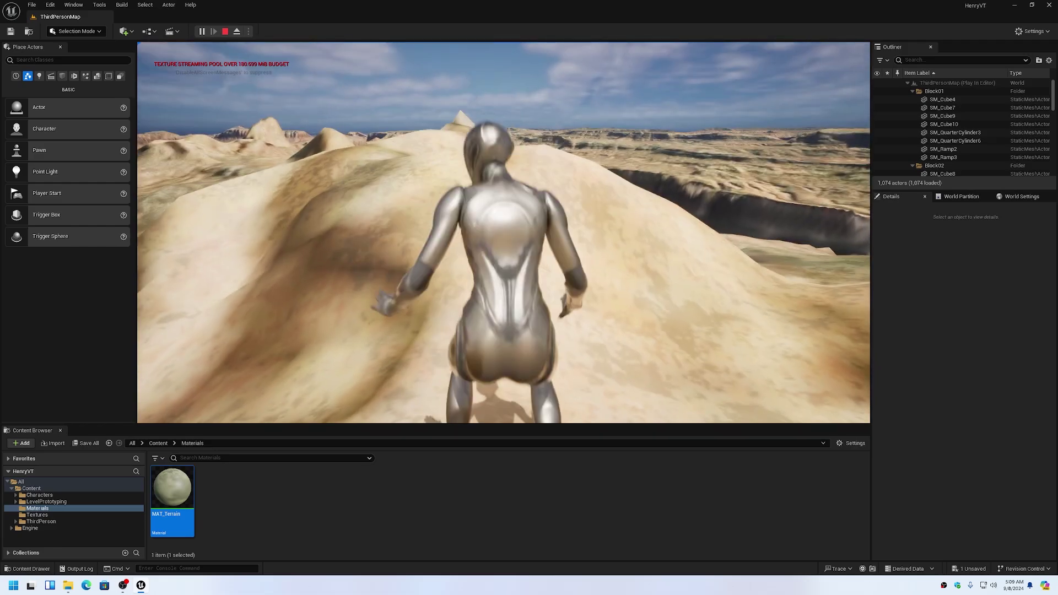
key("w")
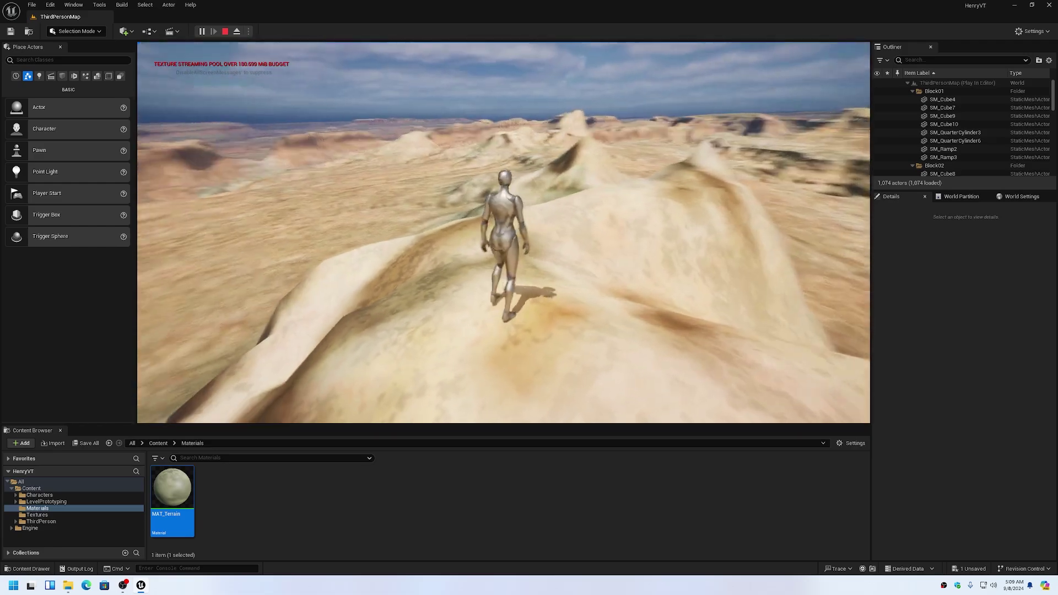
key("w")
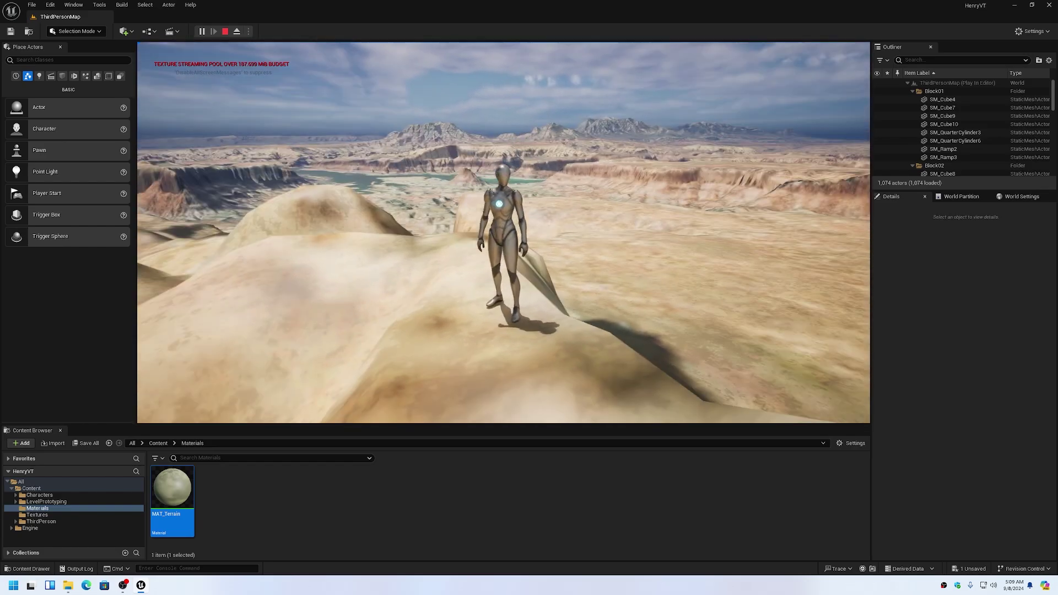
key("w")
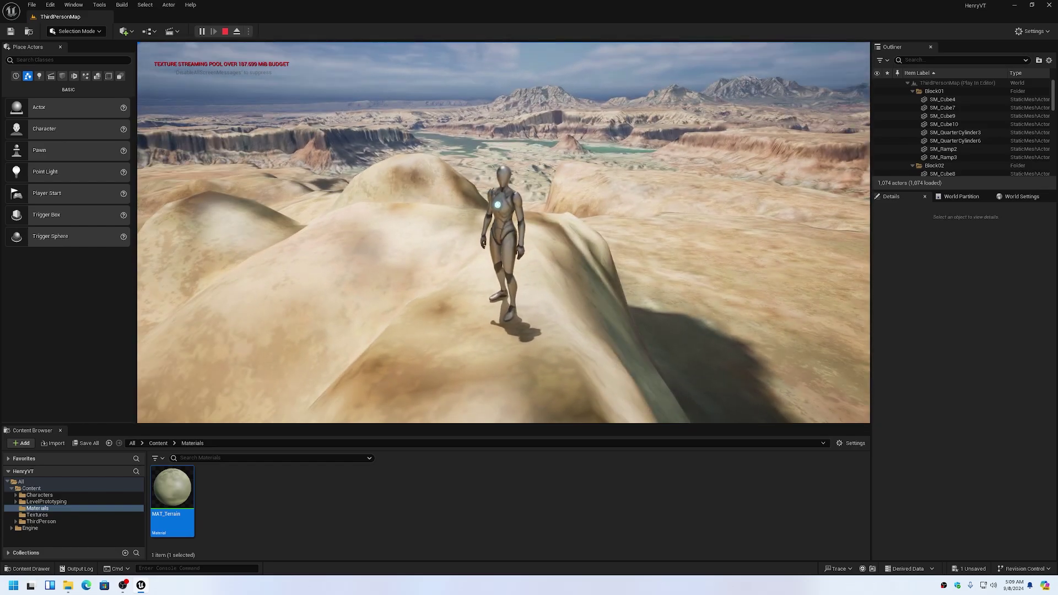
key("w")
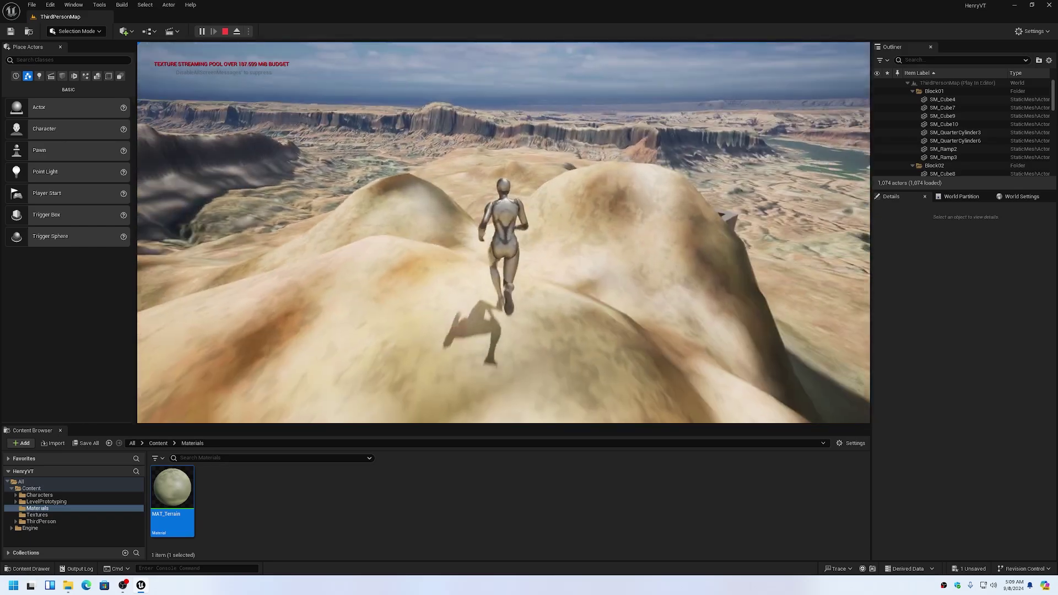
key("w")
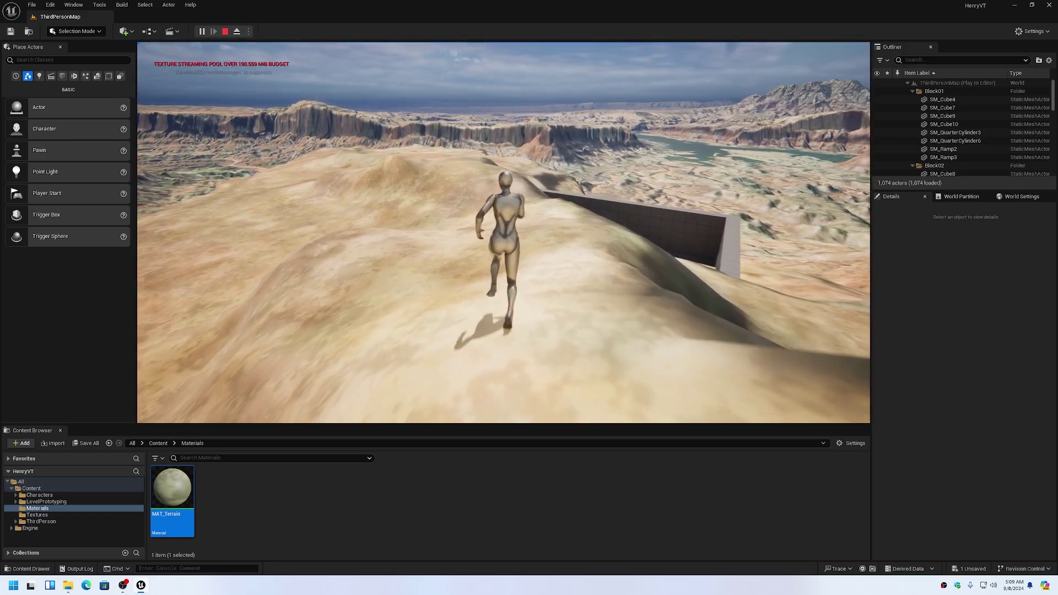
key("w")
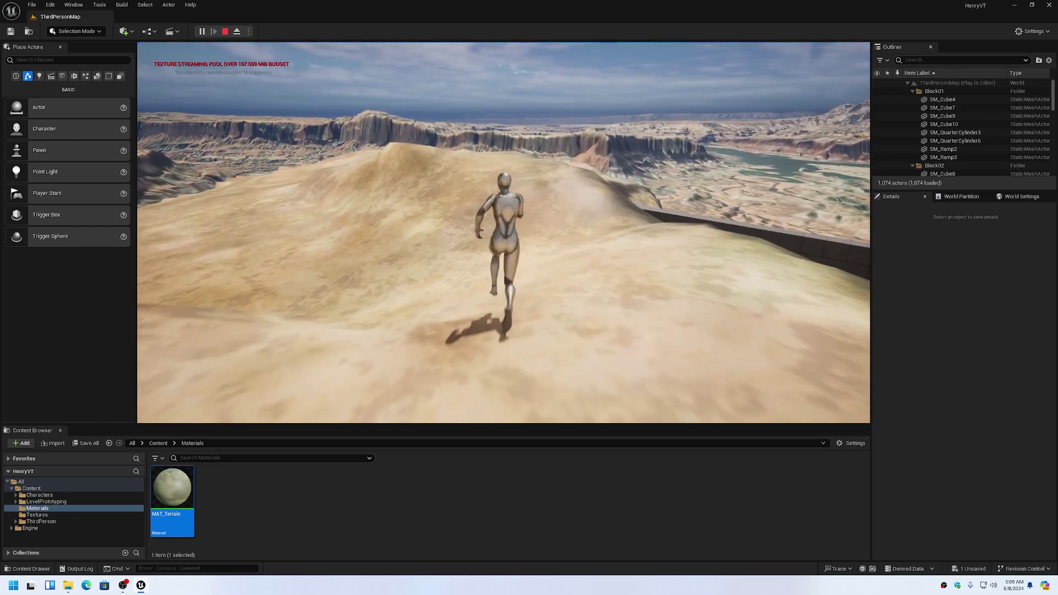
key("w")
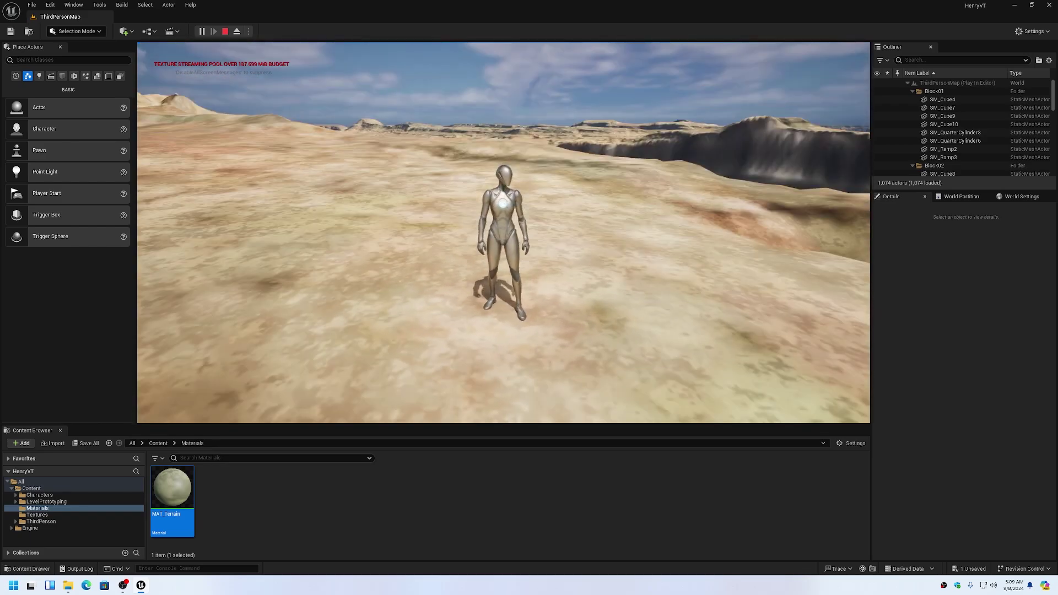
key("w")
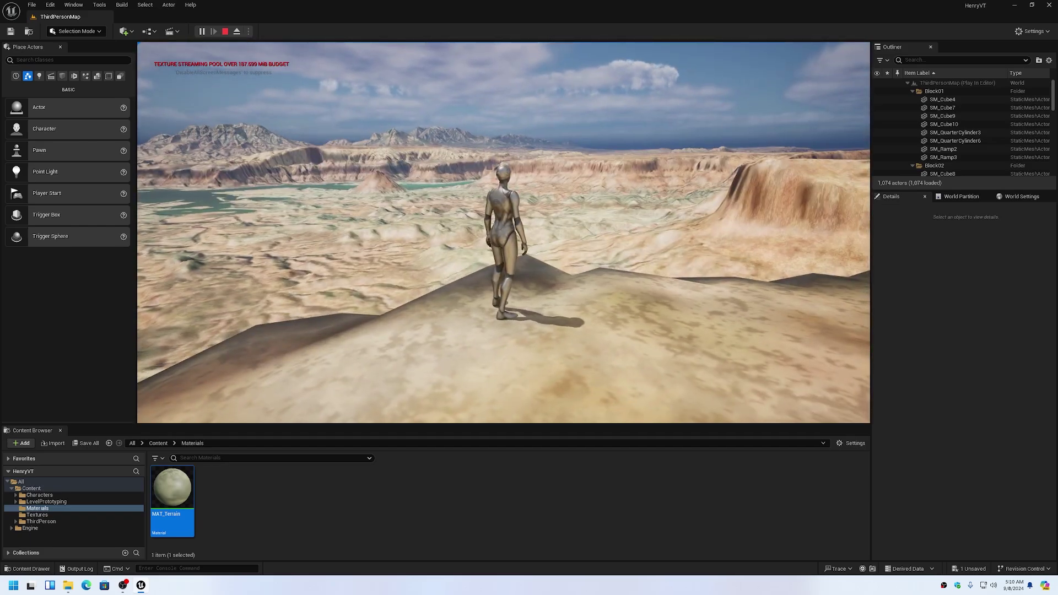
Stop playing and fly the editor view forward toward the snow-dusted mountain peaks
key("Escape")
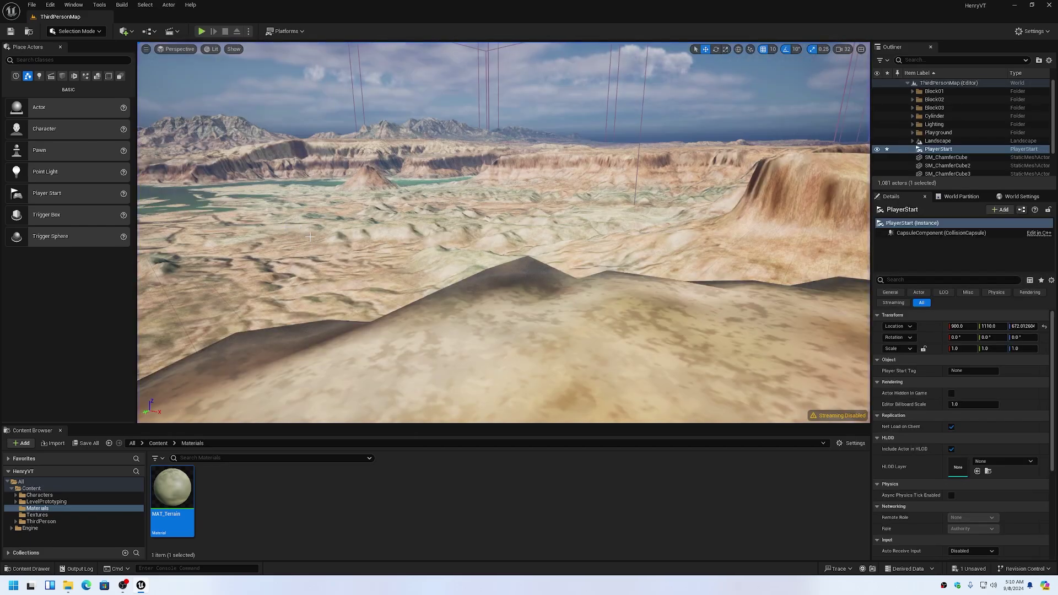
key("Up")
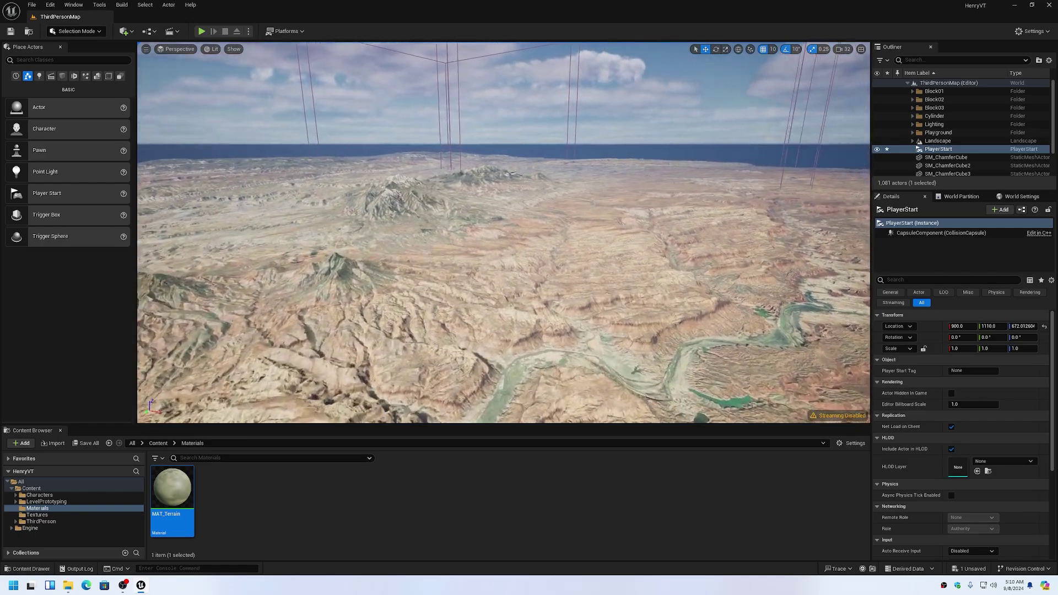
key("Up")
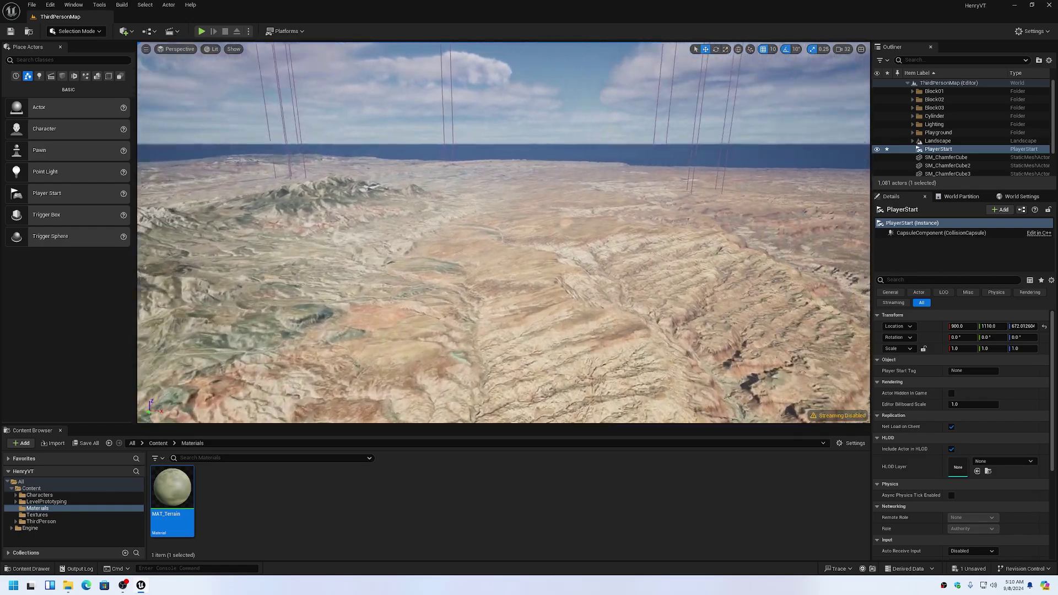
key("Up")
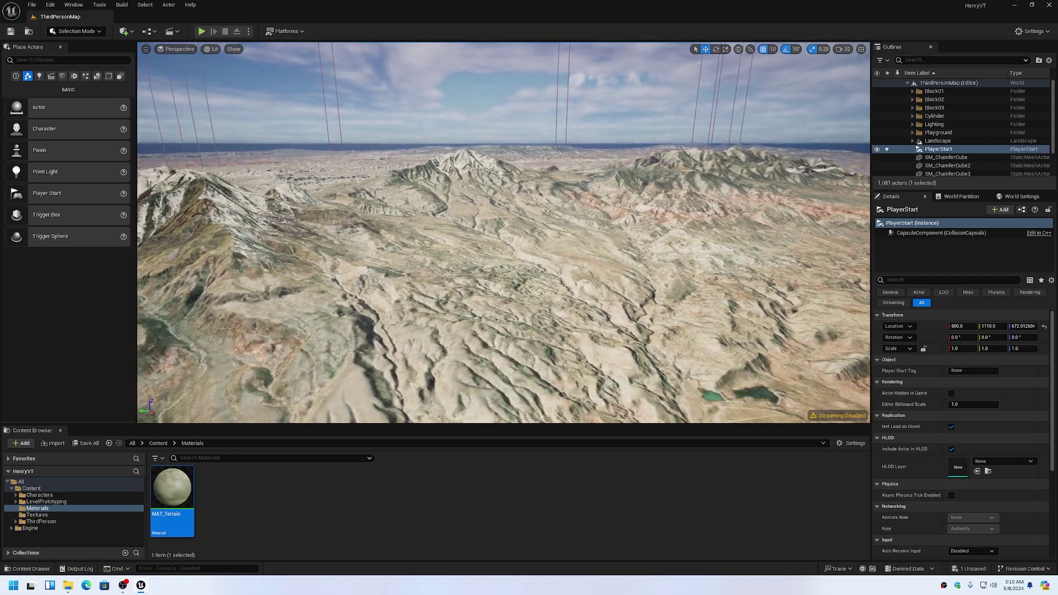
key("Up")
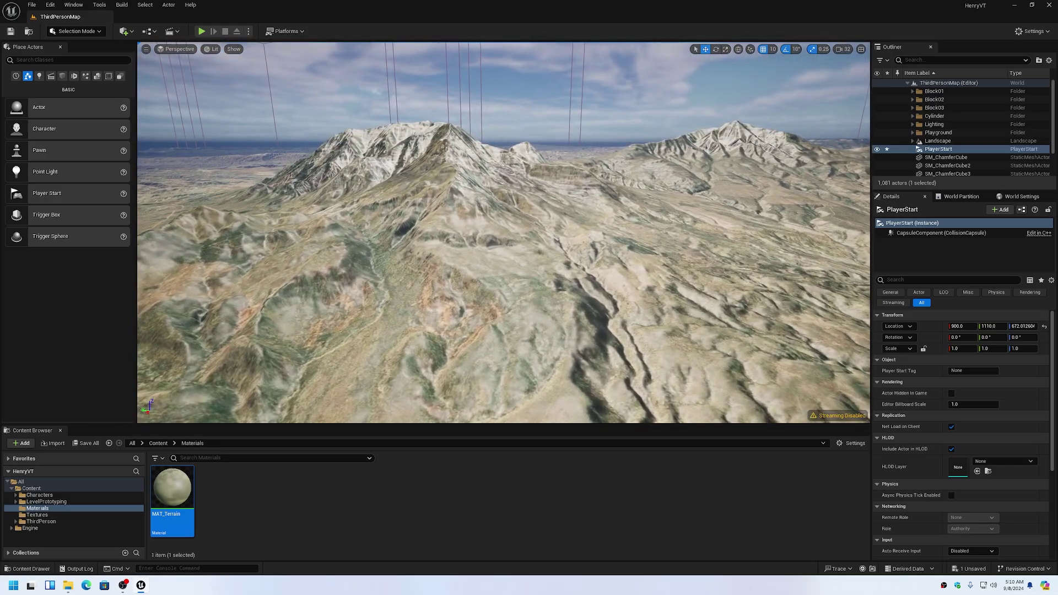